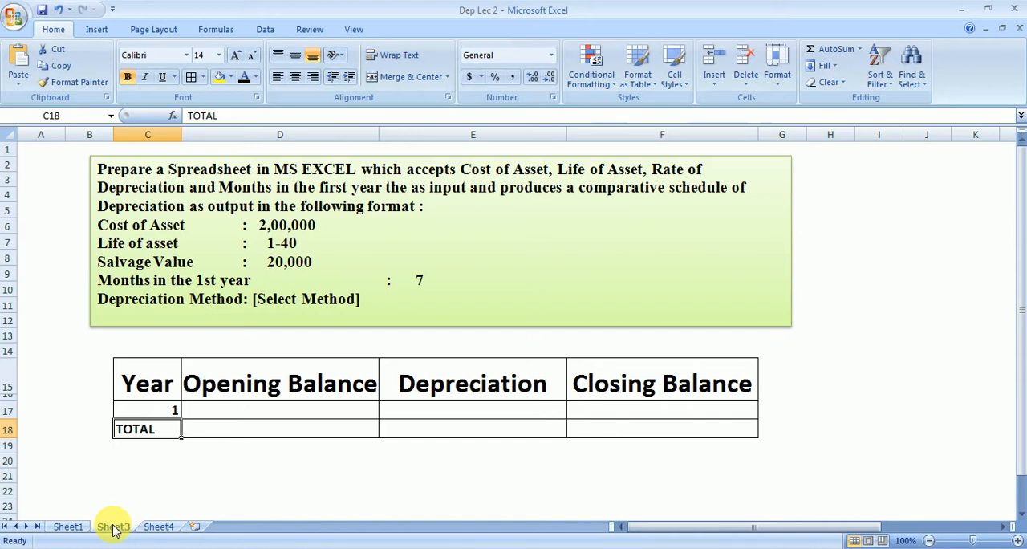
Step: On Sheet4, fill H3:H42 with the number series 1 to 40
click(154, 529)
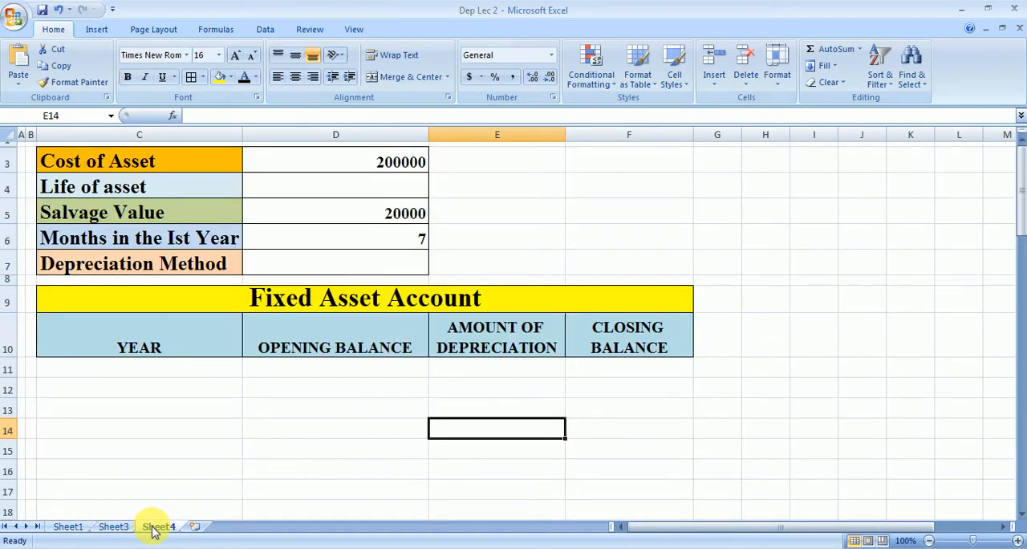
click(335, 172)
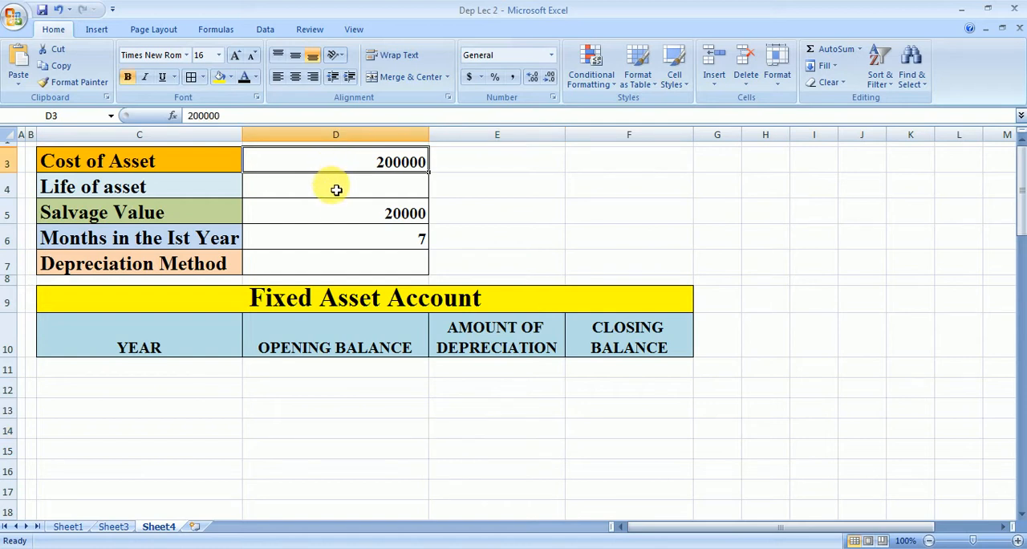
click(337, 191)
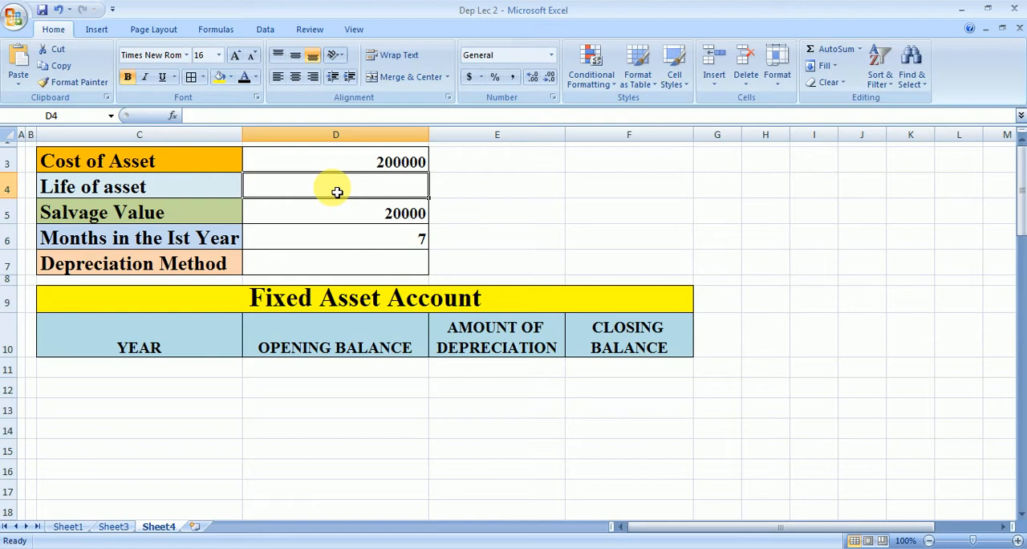
click(771, 167)
text(1)
key(Return)
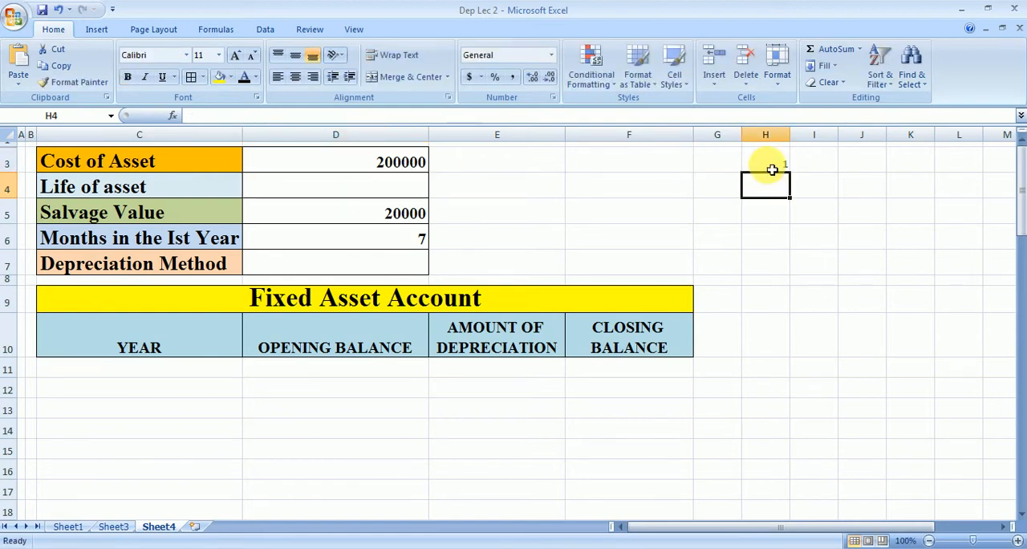
text(2)
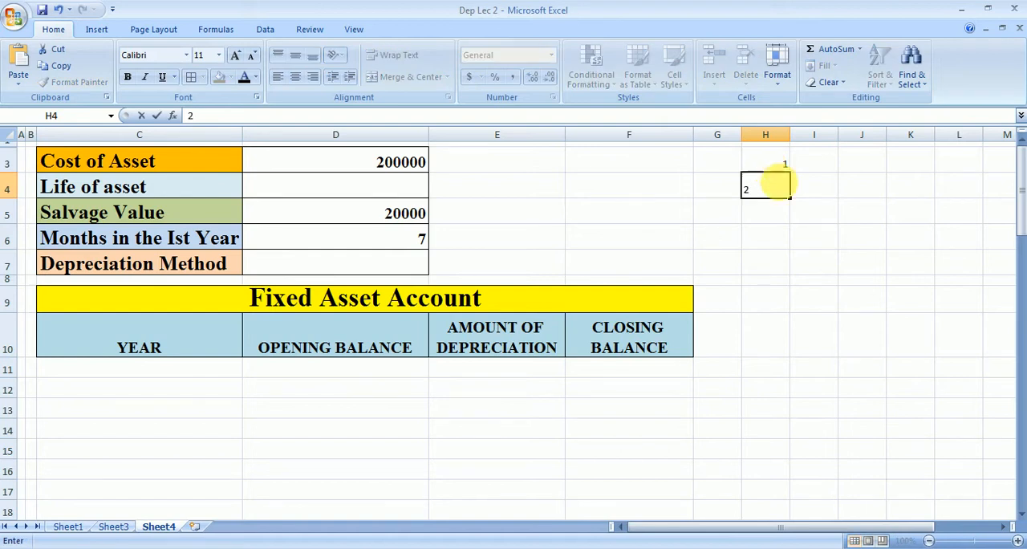
click(826, 233)
click(781, 164)
drag(782, 163, 767, 288)
drag(1022, 387, 1015, 133)
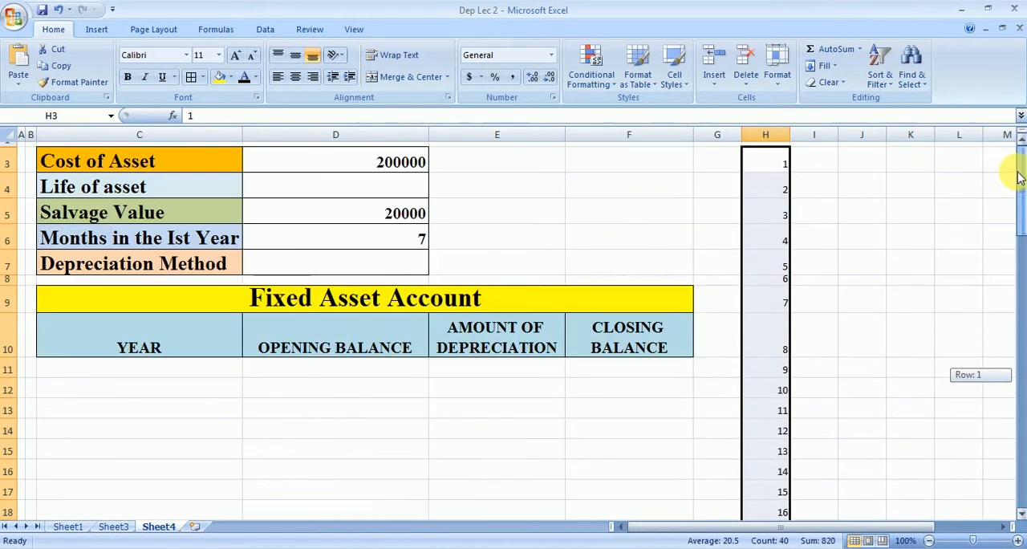
Step: Add list data validation to the Life of asset cell D4, using =$H$3:$H$42 as the source
click(383, 191)
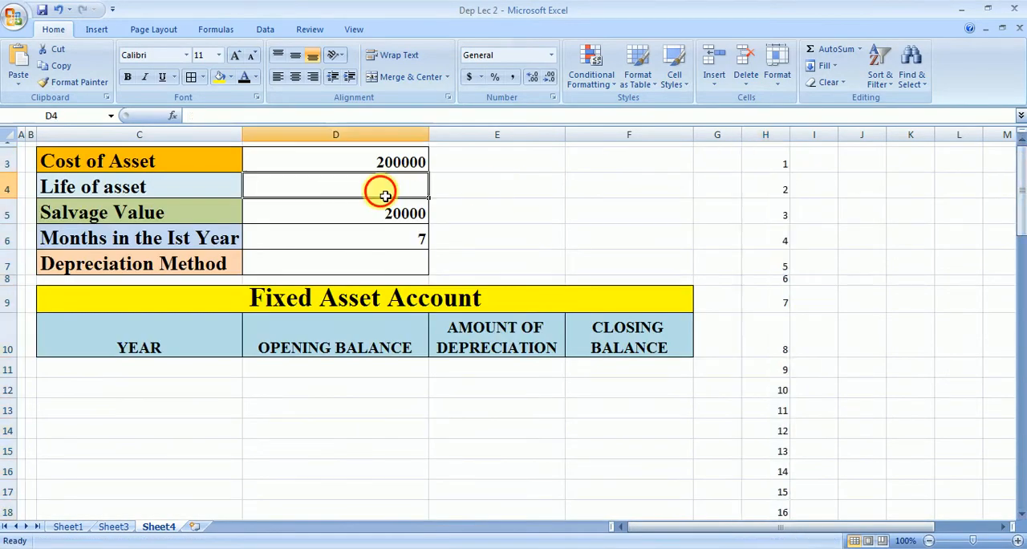
click(265, 29)
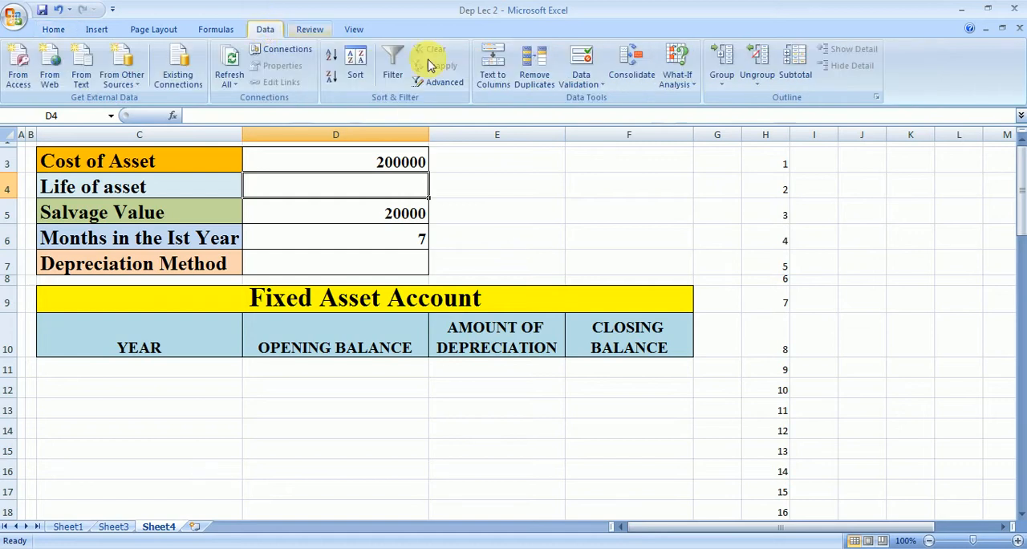
click(590, 86)
click(593, 101)
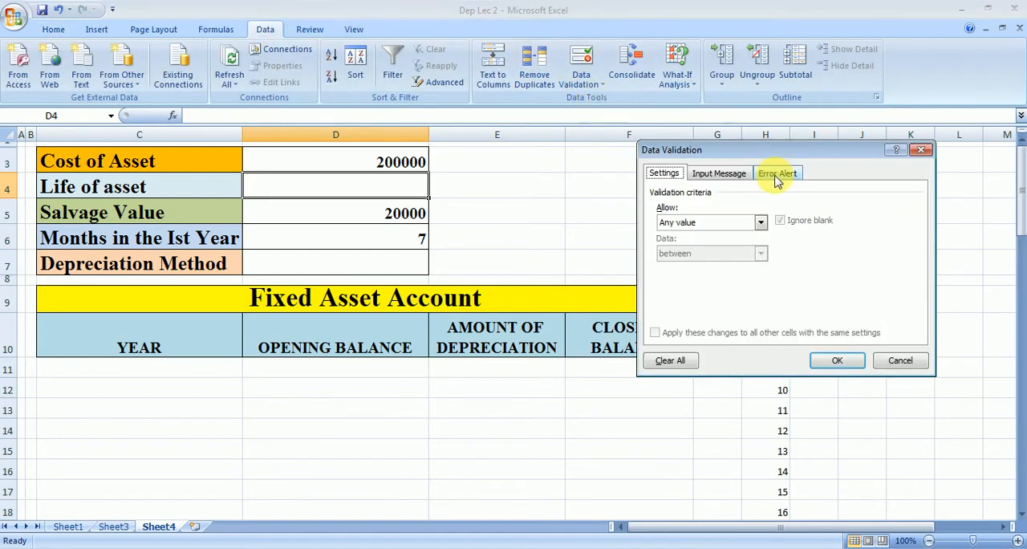
click(760, 222)
click(743, 266)
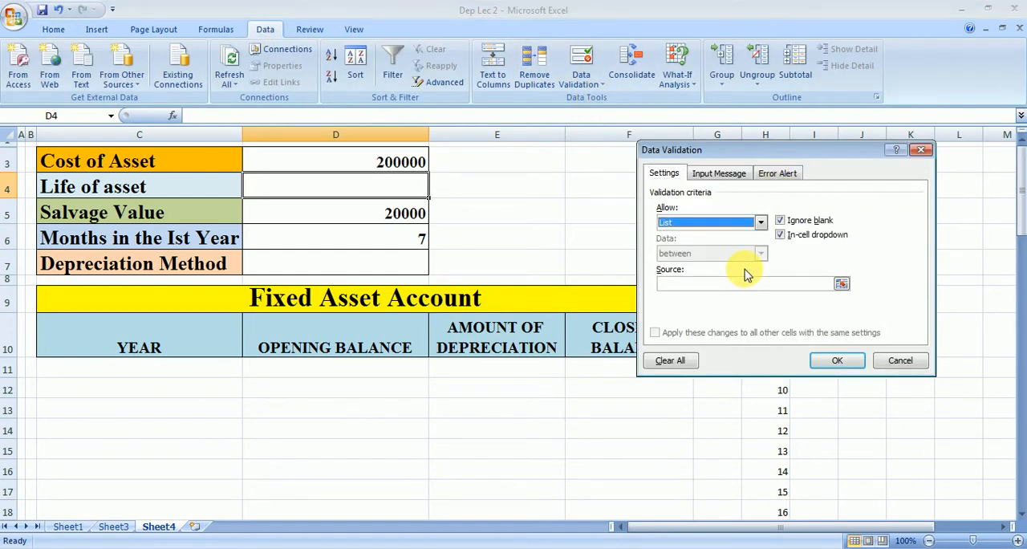
click(842, 280)
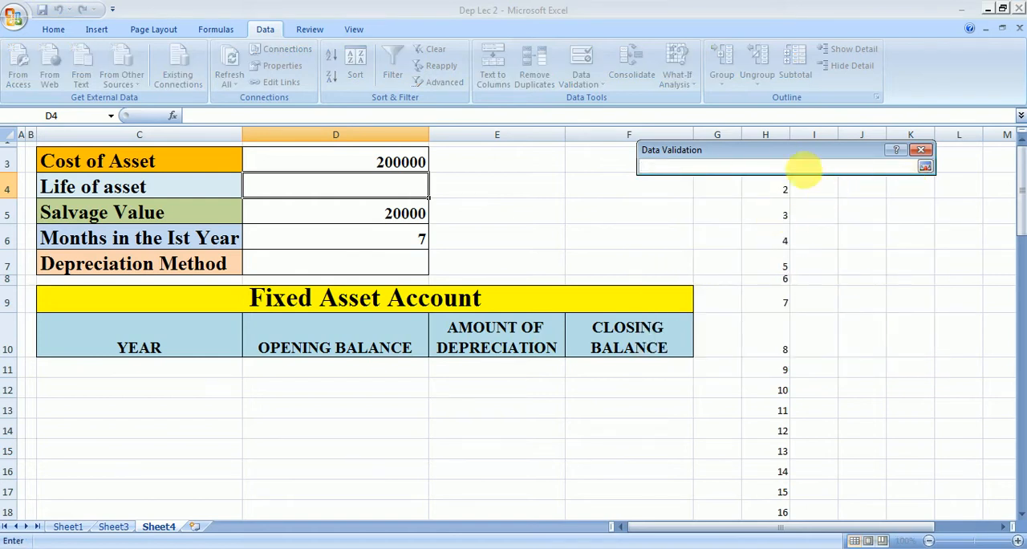
drag(790, 152, 591, 169)
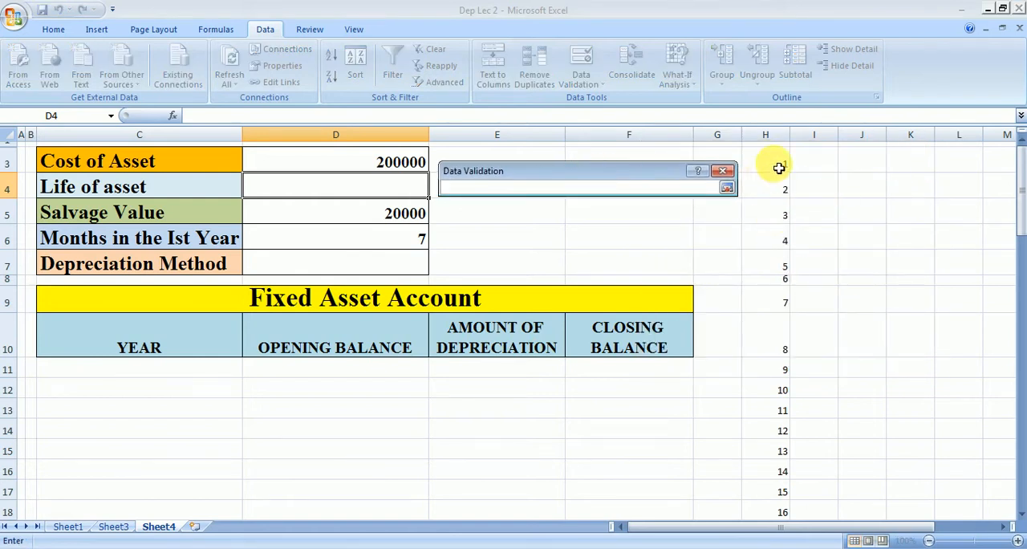
drag(777, 164, 779, 484)
click(726, 189)
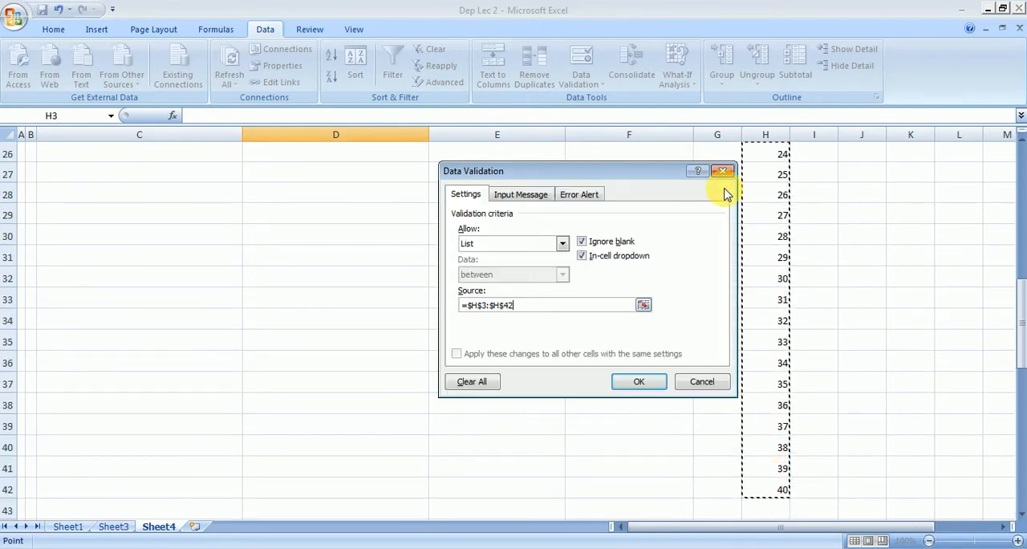
click(647, 379)
Step: Choose 5 as the Life of asset from the in-cell list in D4
drag(1016, 309, 1017, 128)
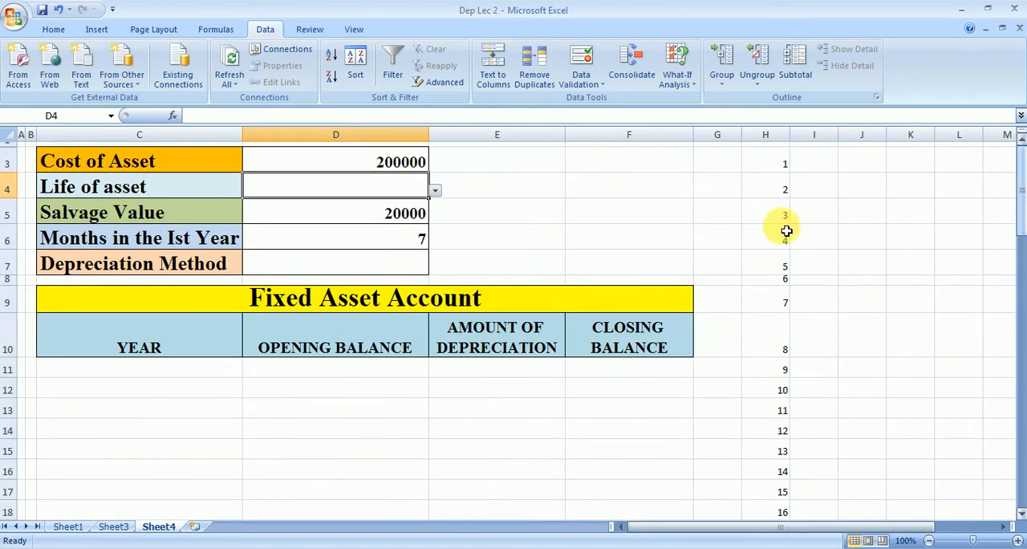
click(436, 190)
click(393, 243)
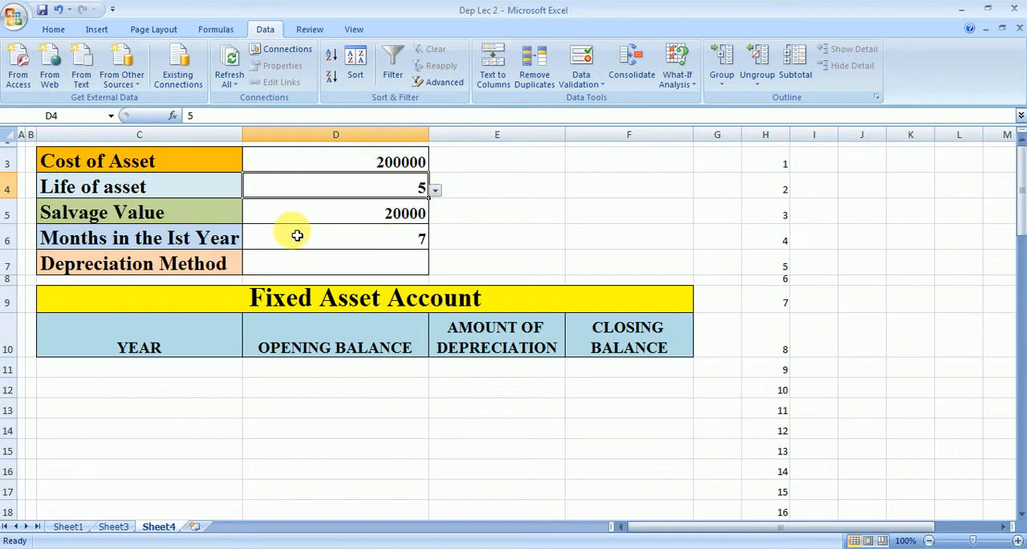
click(384, 220)
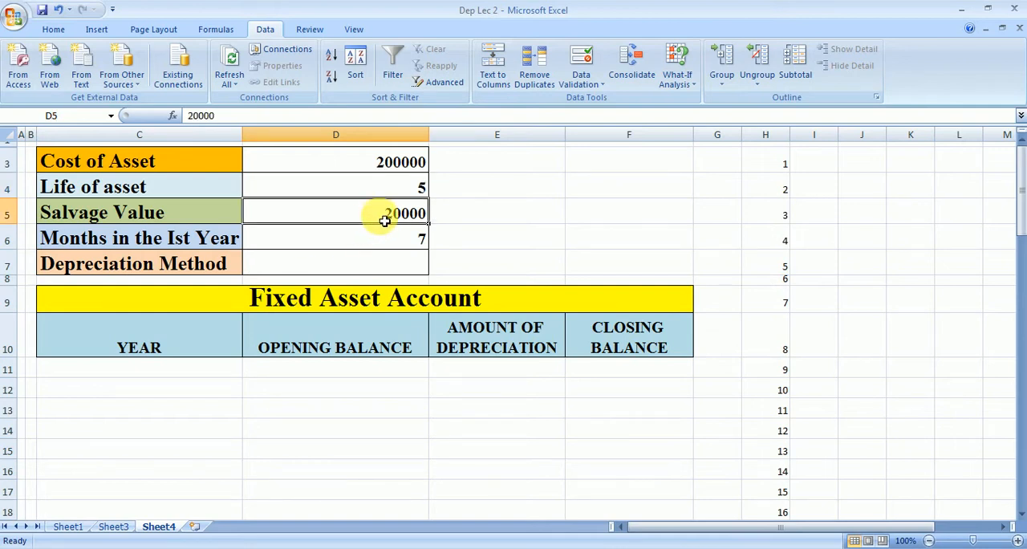
click(383, 238)
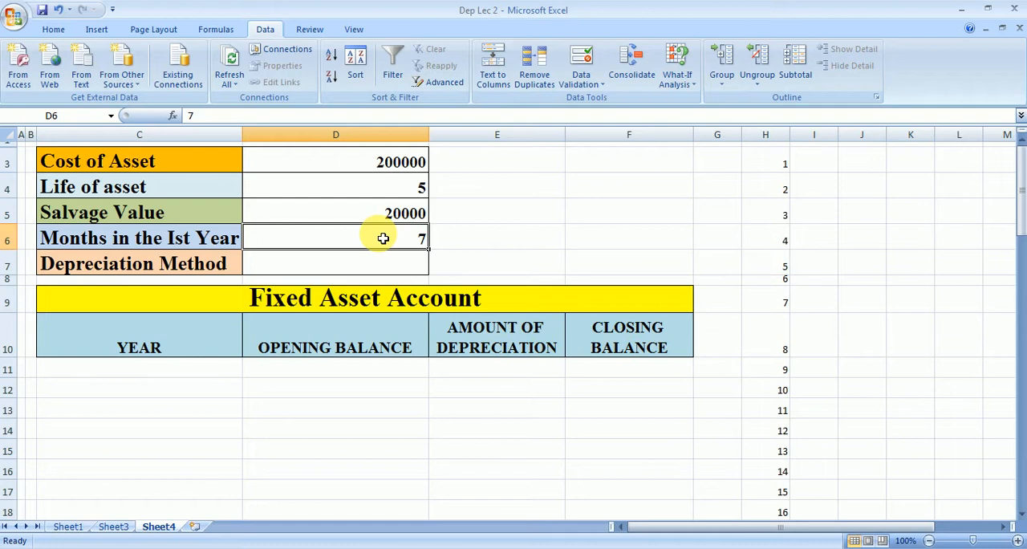
click(365, 271)
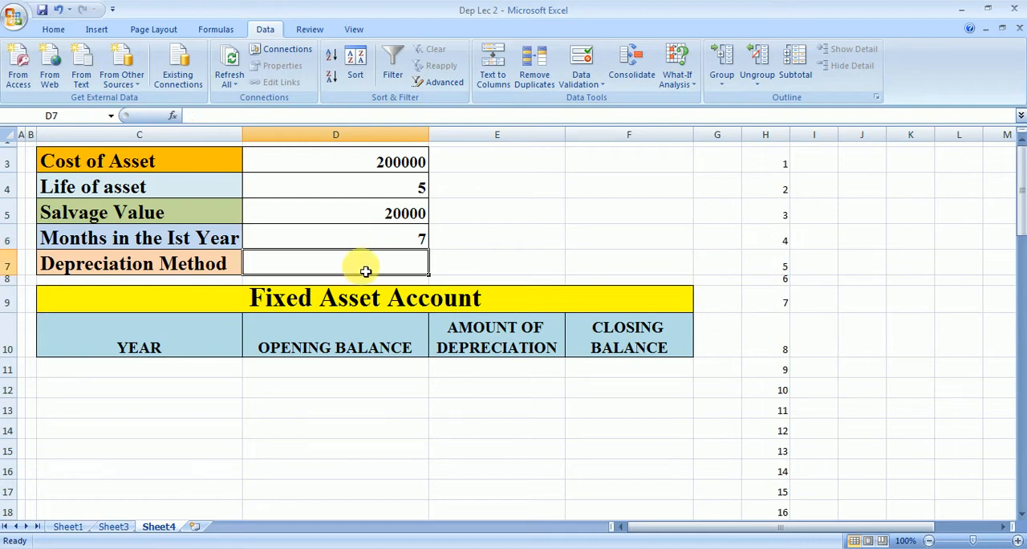
Step: Enter the depreciation method names SLN in F3 and DB in F4
click(615, 162)
text(SL)
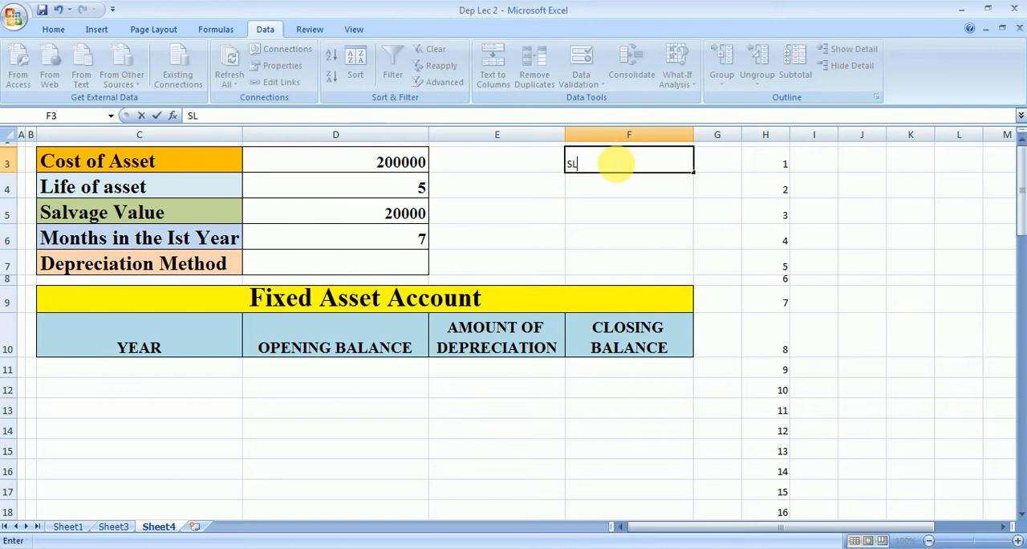
text(N)
click(619, 189)
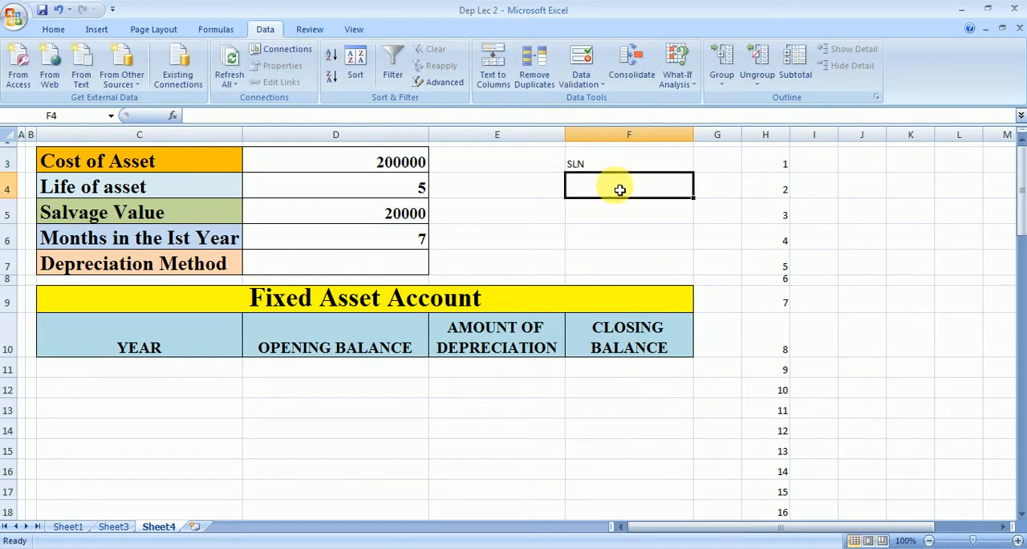
text(DB)
click(602, 262)
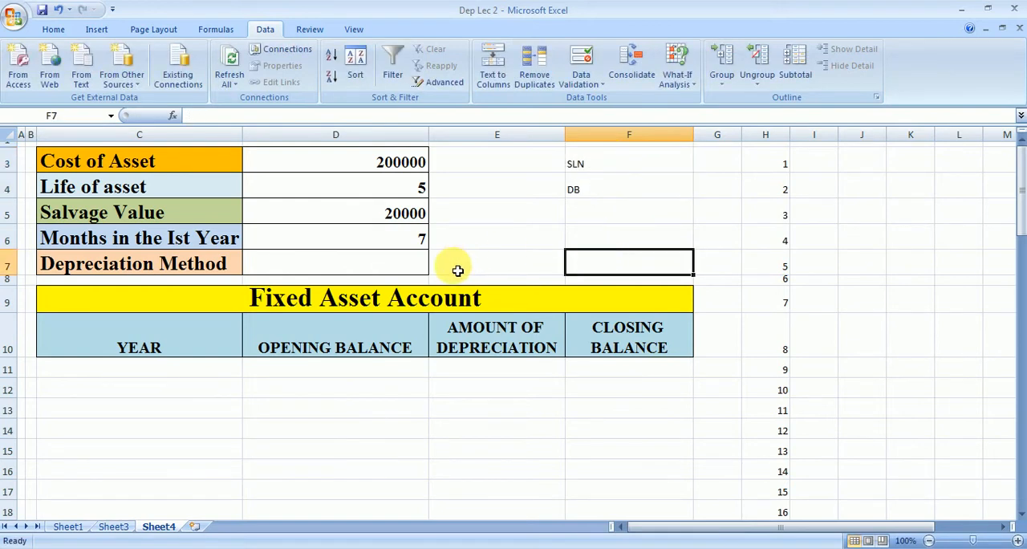
Step: Add list data validation to the Depreciation Method cell D7, using =$F$3:$F$4 as the source
click(405, 270)
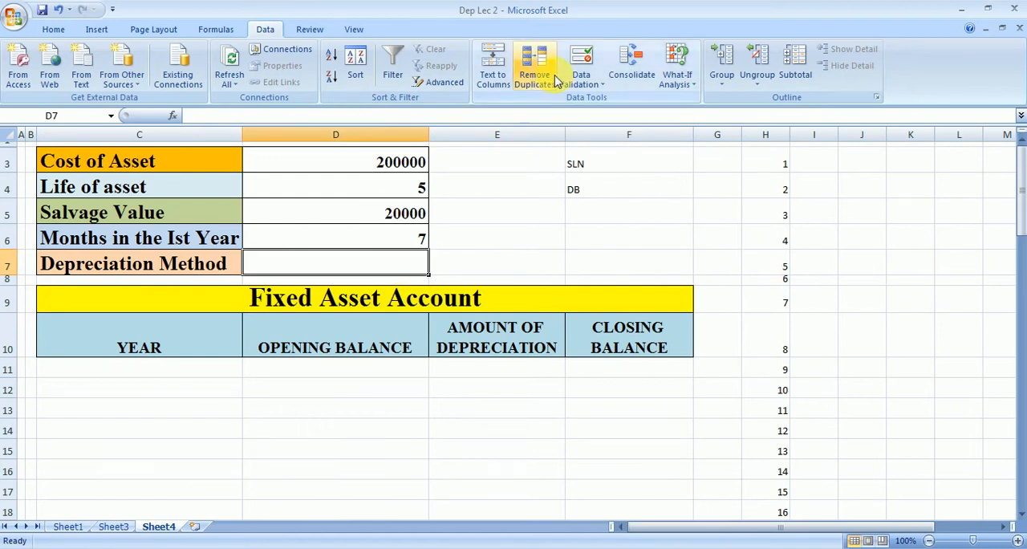
click(581, 80)
click(617, 100)
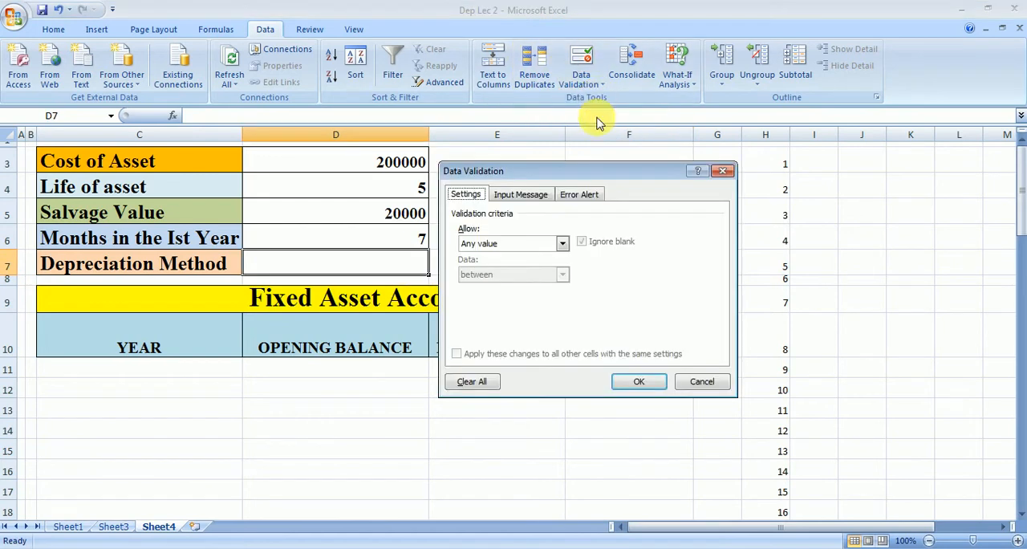
click(562, 243)
click(548, 286)
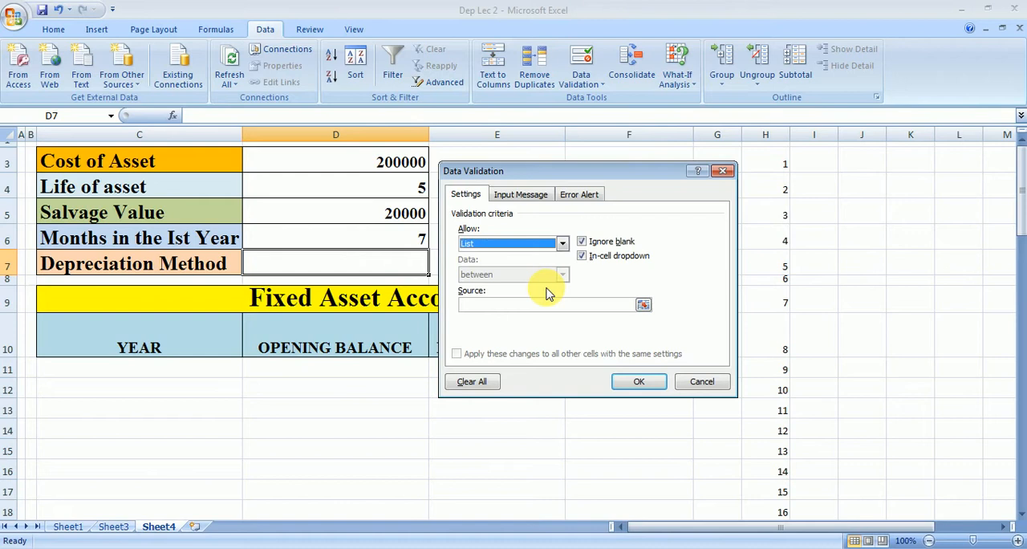
click(641, 304)
drag(593, 182, 585, 300)
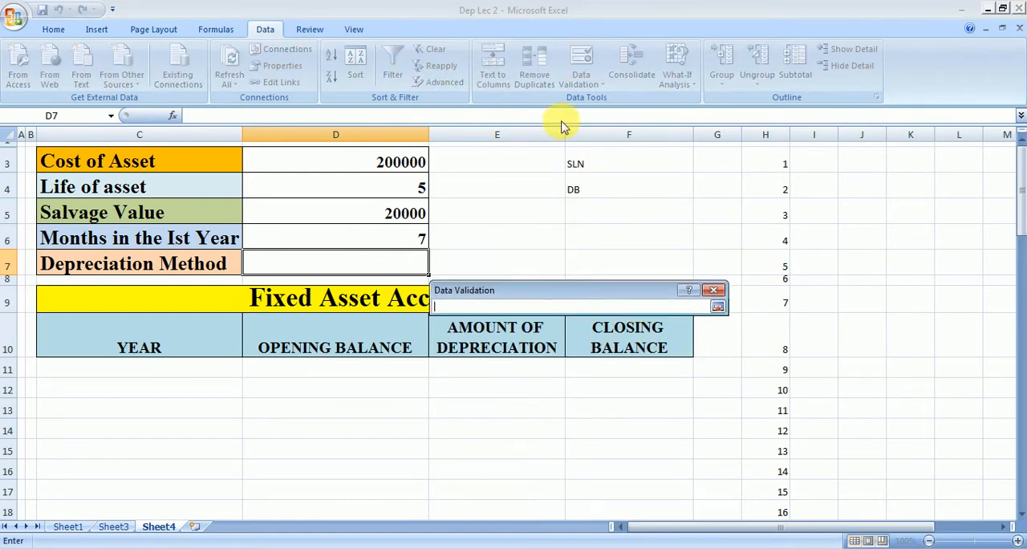
drag(592, 163, 598, 195)
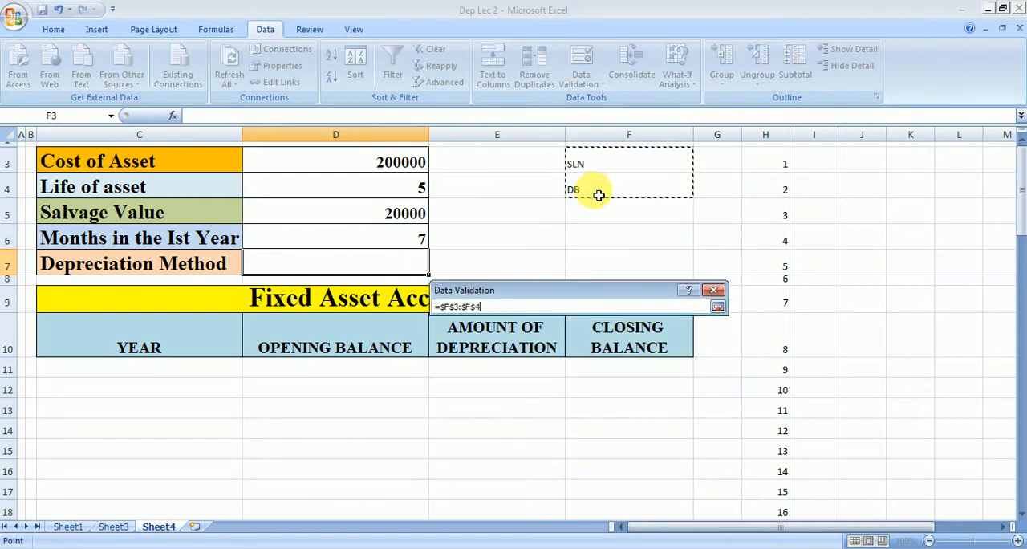
click(718, 306)
click(629, 501)
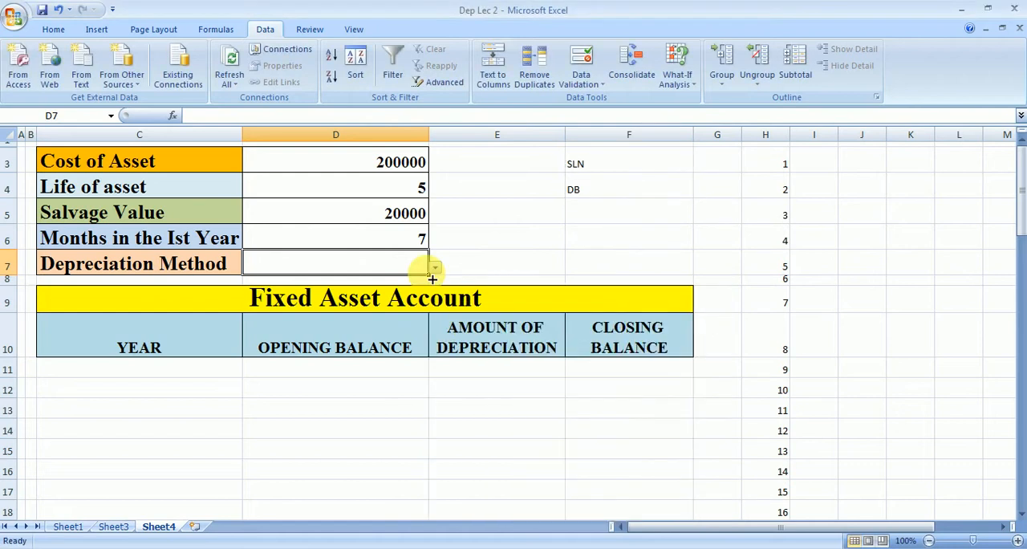
Step: Choose DB as the Depreciation Method from the in-cell list in D7
click(435, 267)
click(394, 290)
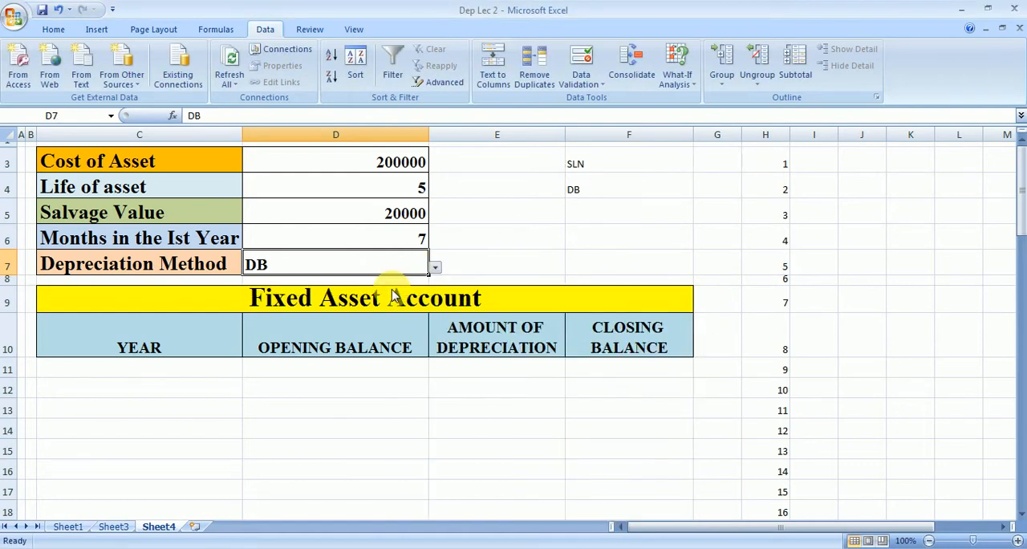
click(434, 268)
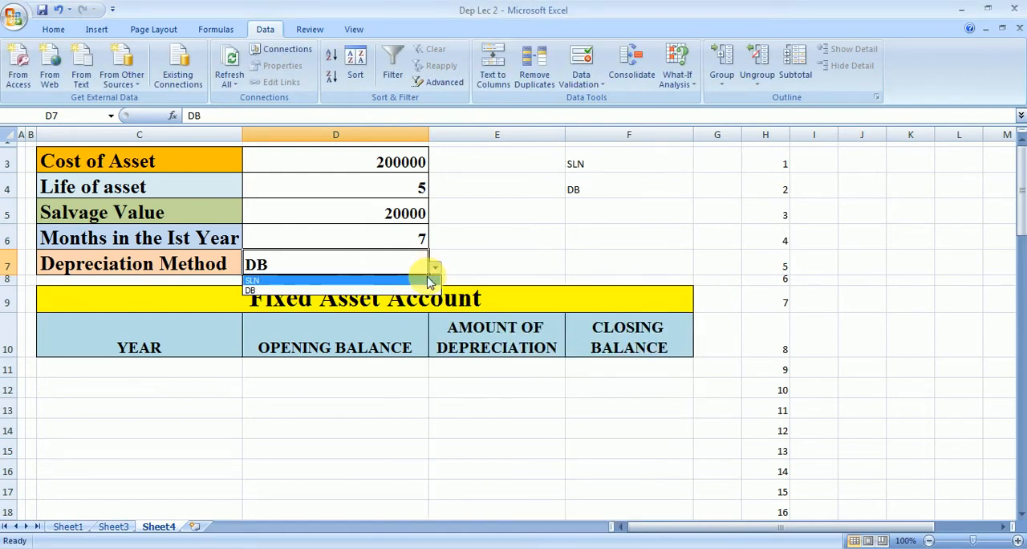
click(423, 291)
click(313, 453)
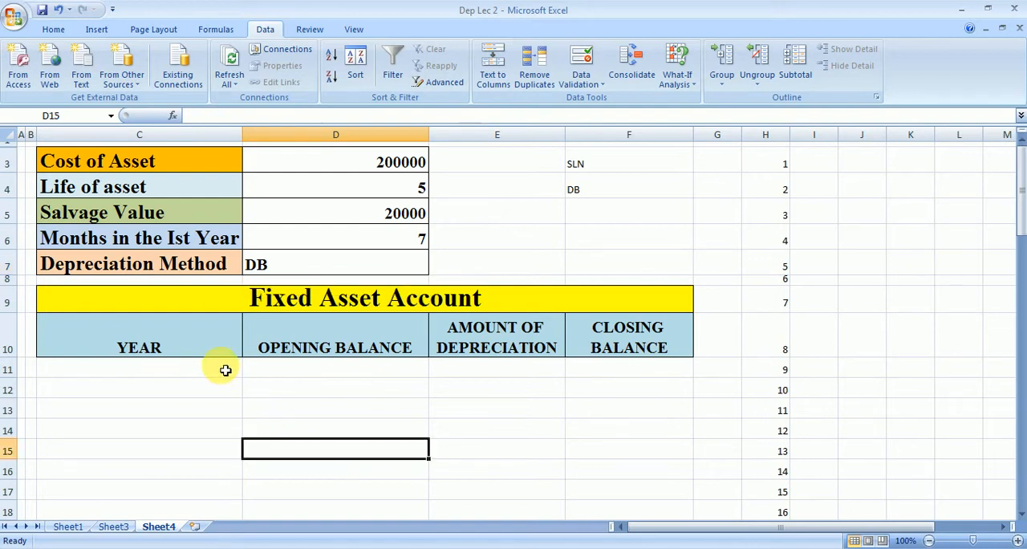
Step: Enter year 1 in C11 and link its opening balance in D11 to the asset cost with =D3
click(186, 374)
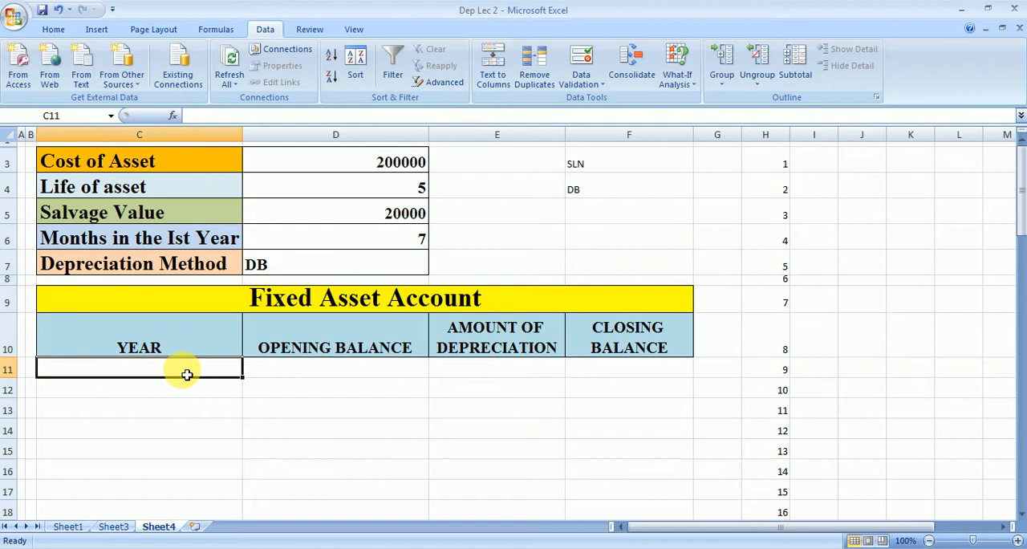
text(1)
click(268, 374)
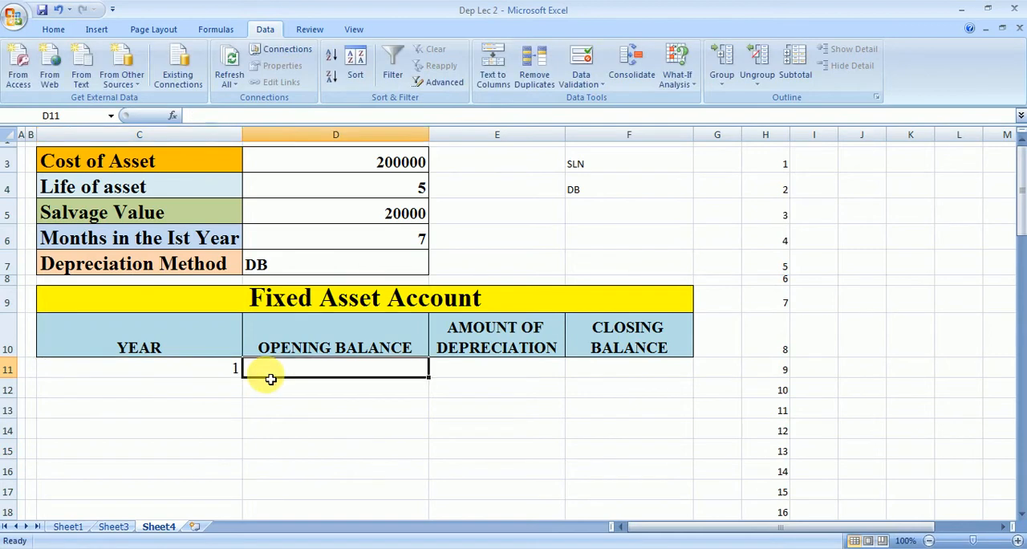
text(=)
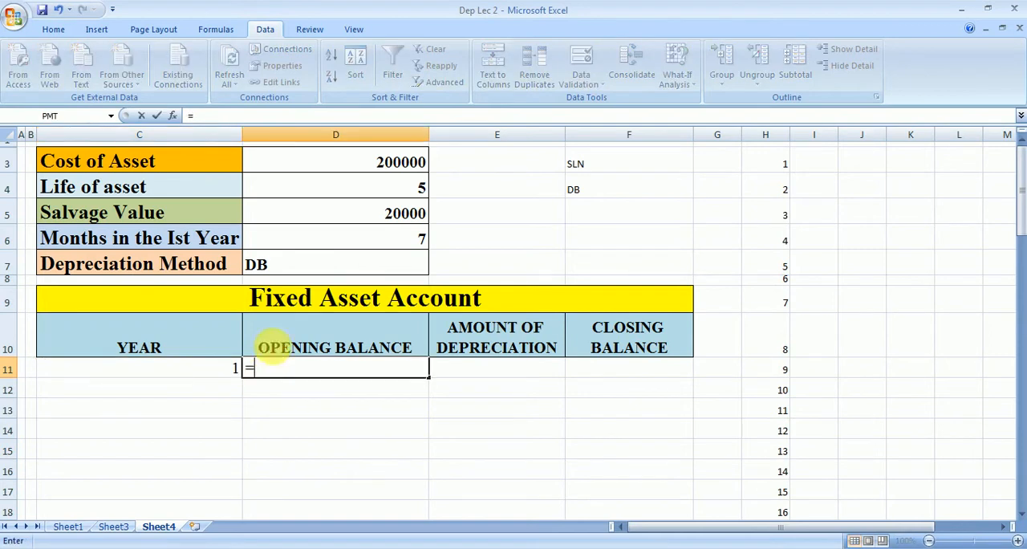
click(351, 165)
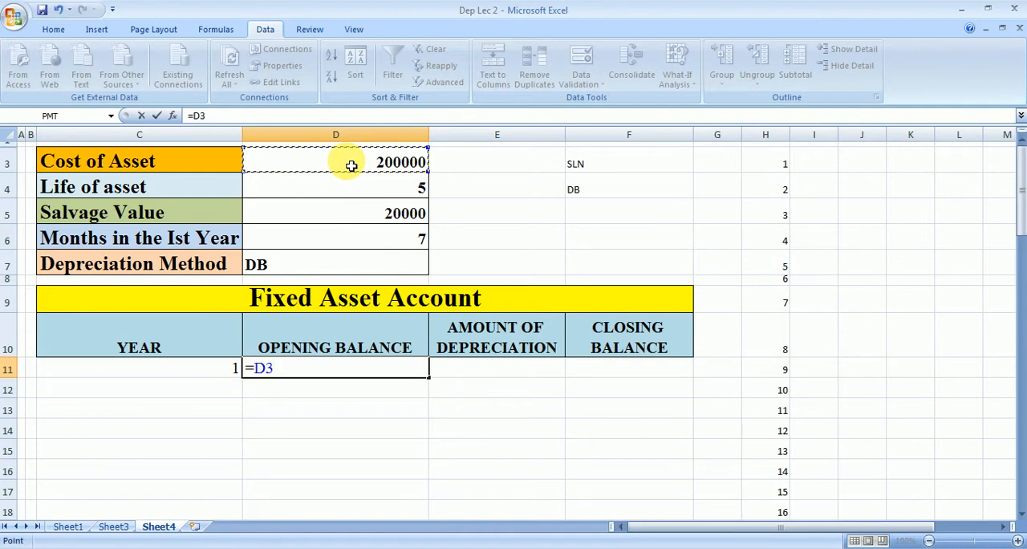
key(Return)
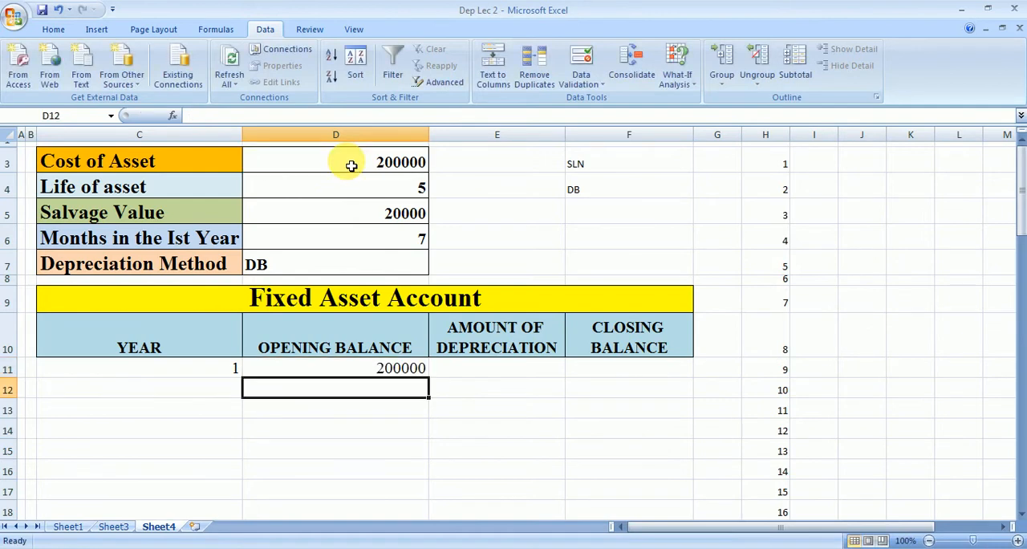
Step: Begin the first-year depreciation formula in E11 with an IF test of whether $D$7 equals "DB"
click(484, 372)
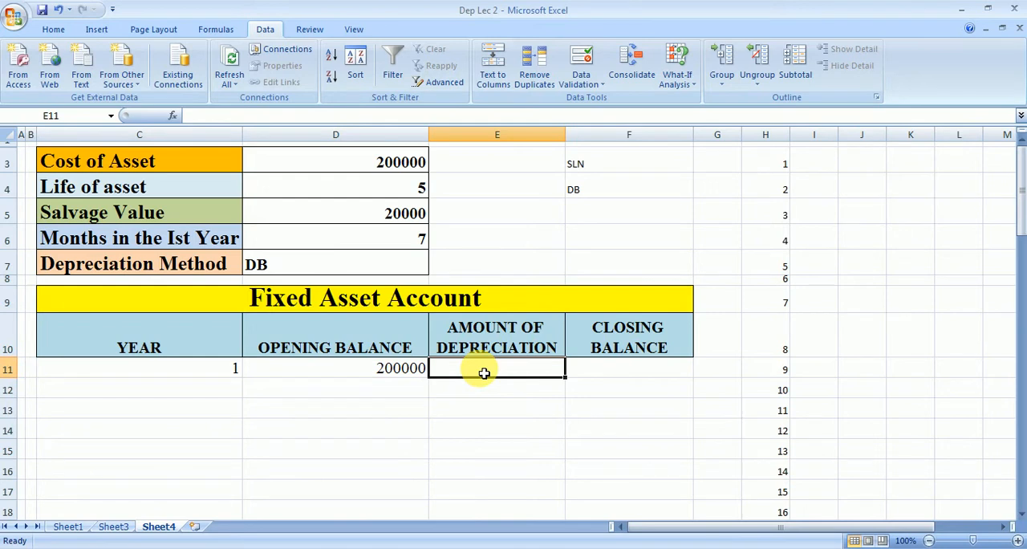
text(=IF()
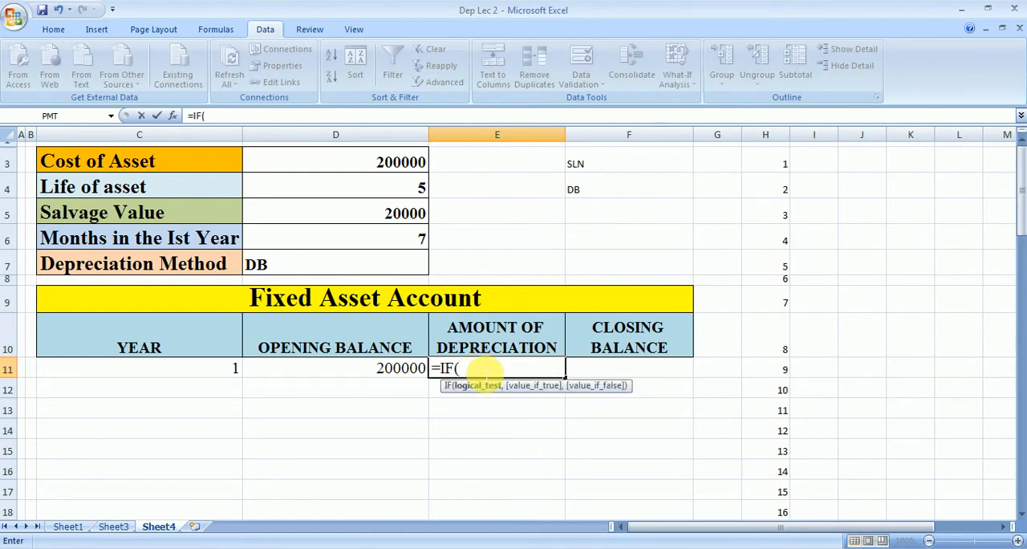
click(386, 269)
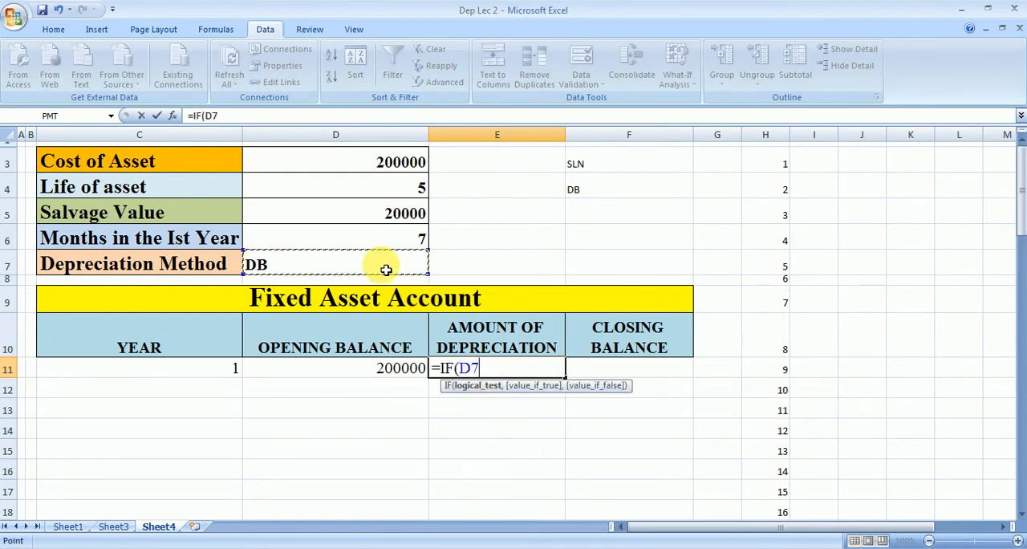
key(F4)
text(=)
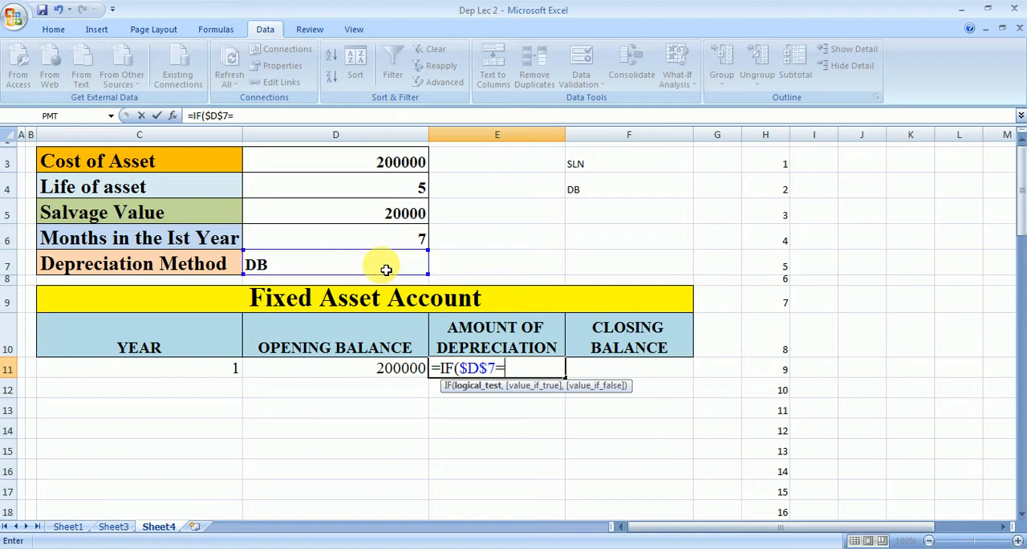
text("DB")
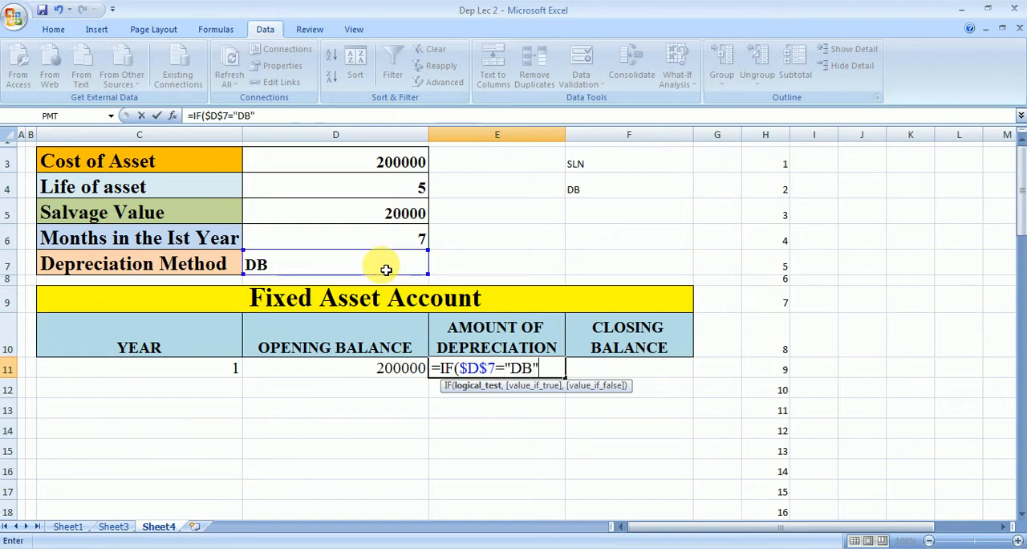
text(,DB)
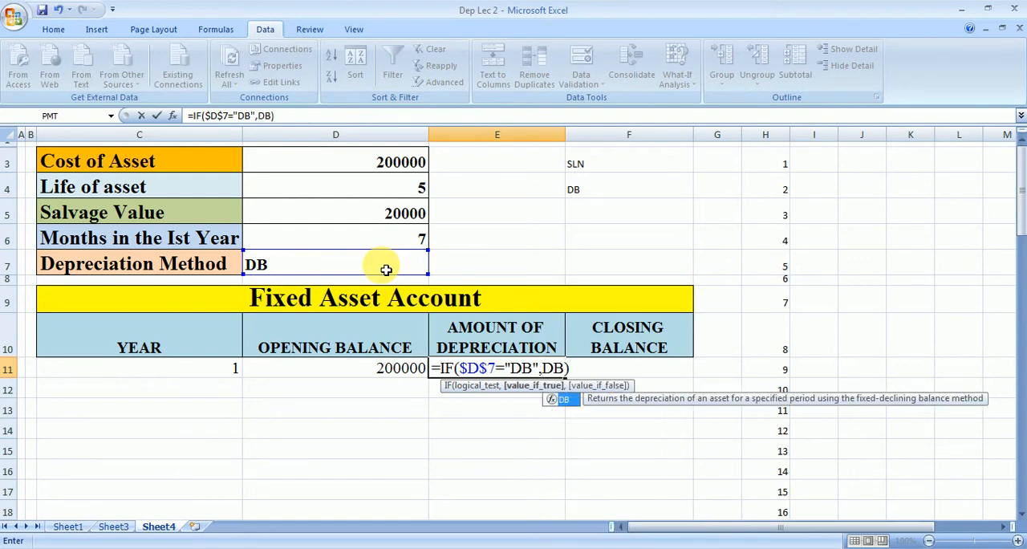
text(()
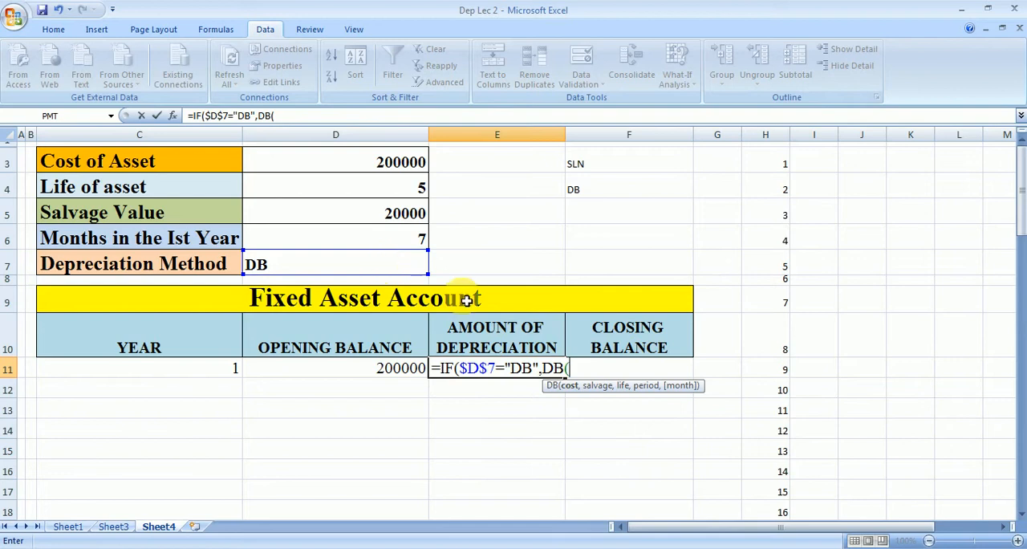
Step: Add the DB function as the IF's true value, with $D$3 as cost, $D$5 as salvage and $D$4 as life
click(371, 166)
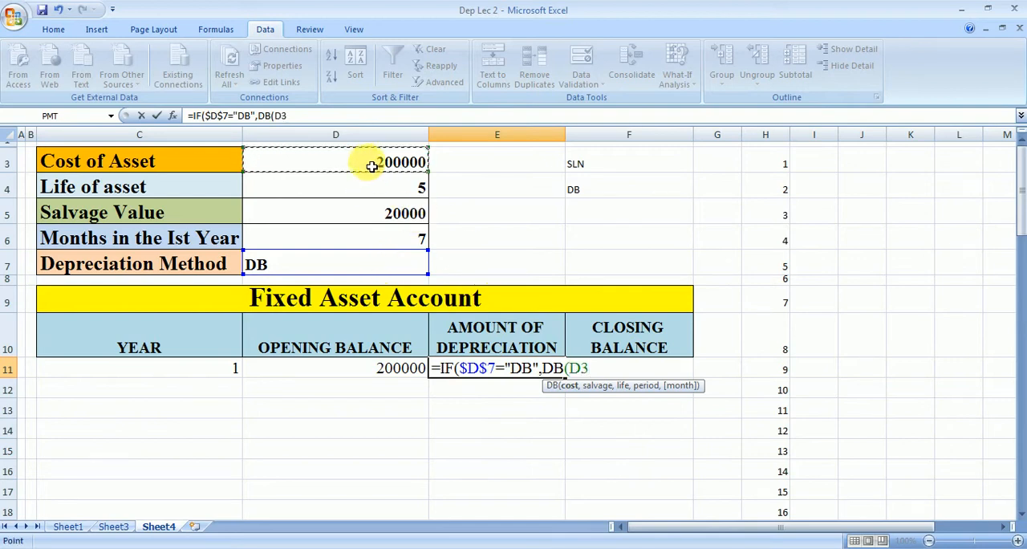
key(F4)
text(,)
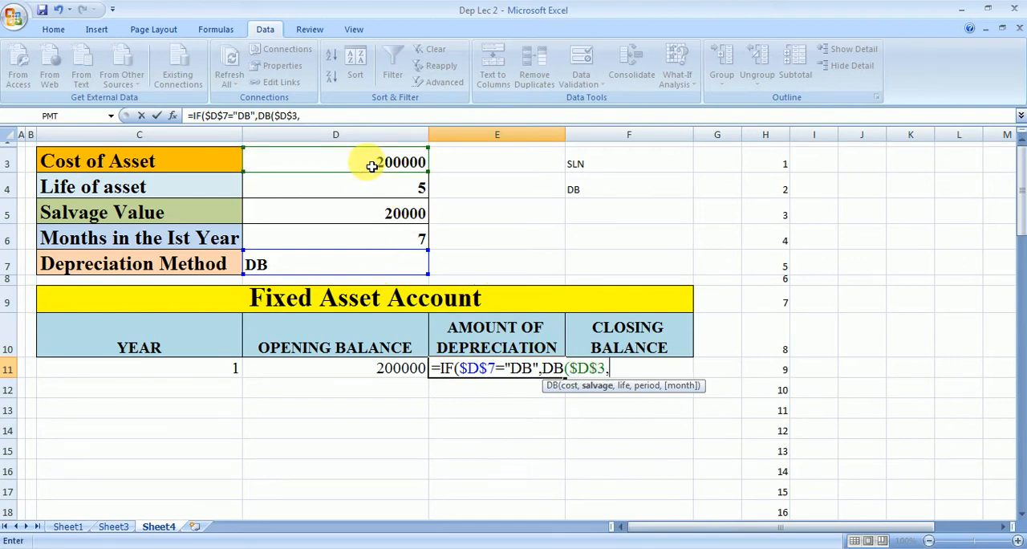
click(378, 220)
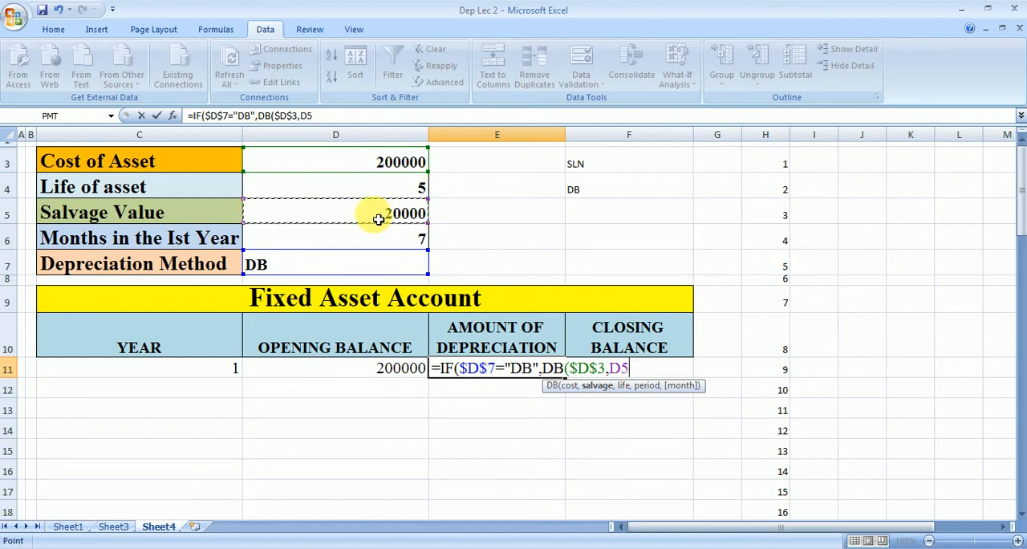
key(F4)
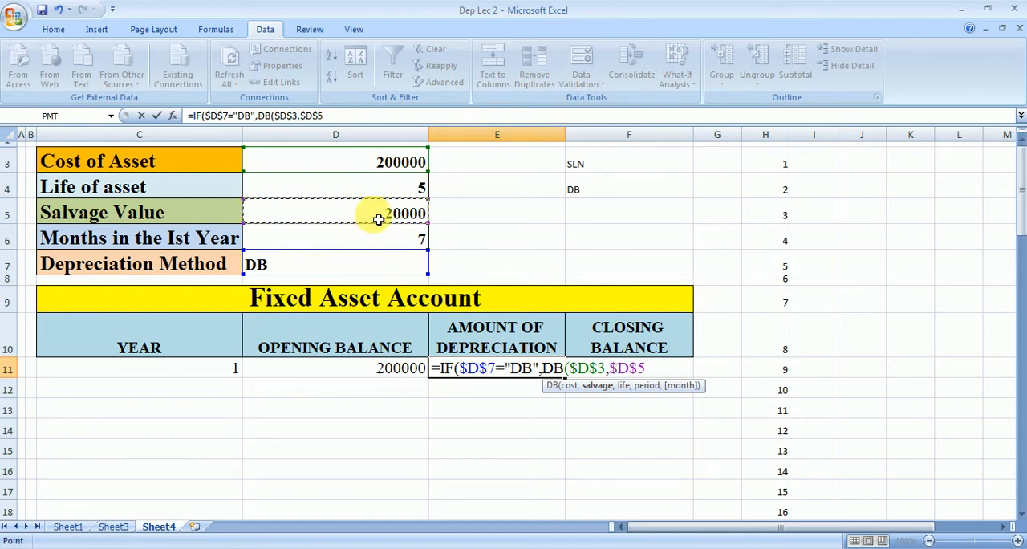
text(,)
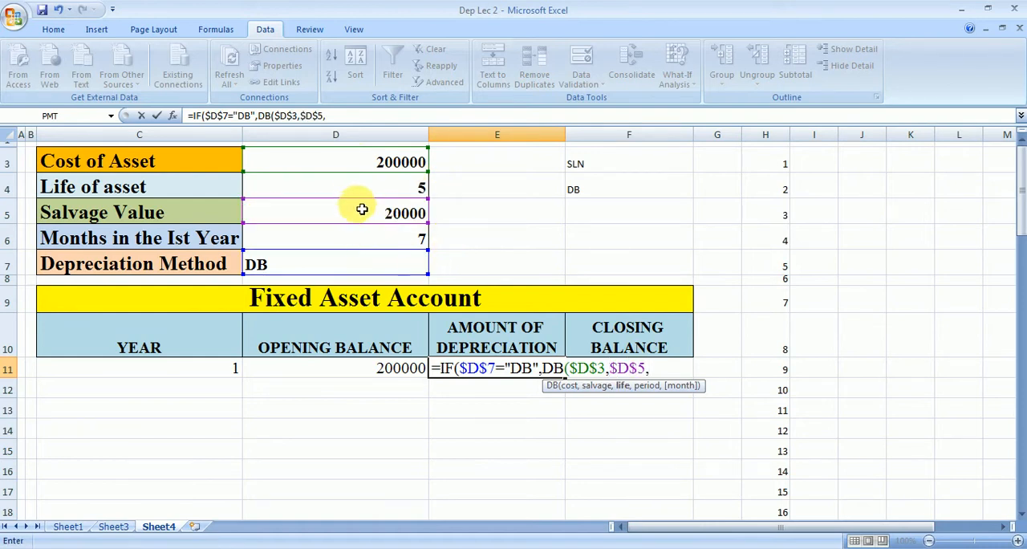
click(356, 189)
key(F4)
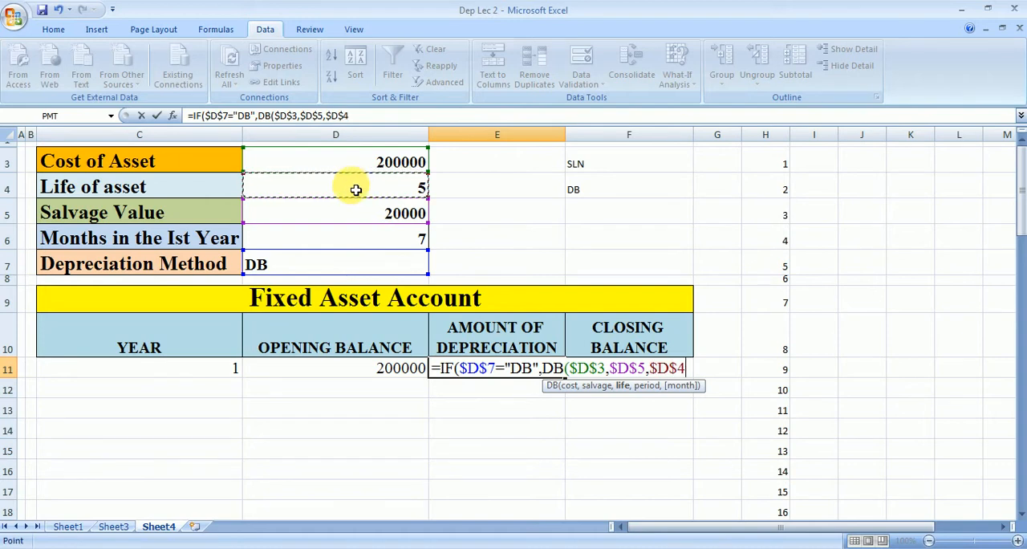
text(,)
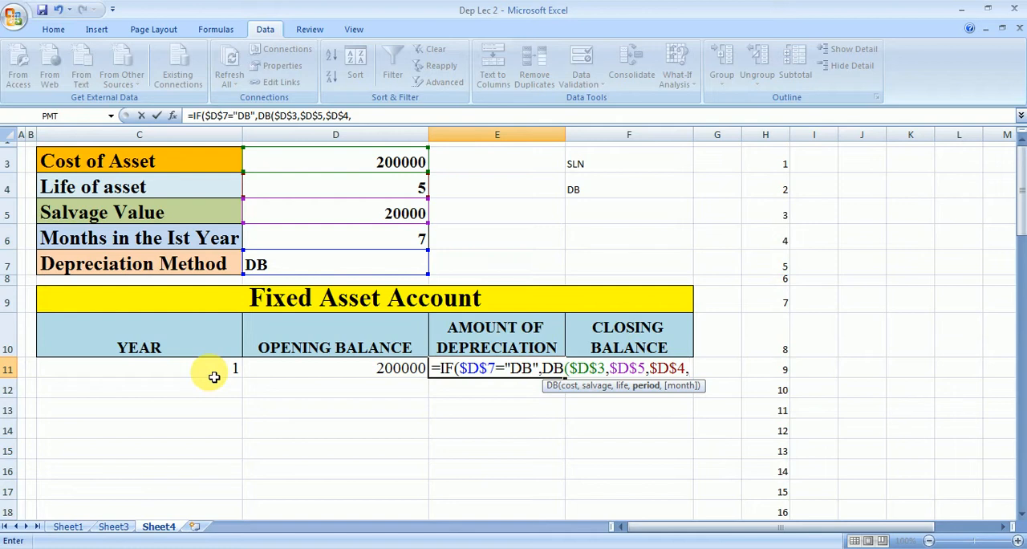
Step: Complete the DB function with C11 as the period and $D$6 as the month argument
click(215, 377)
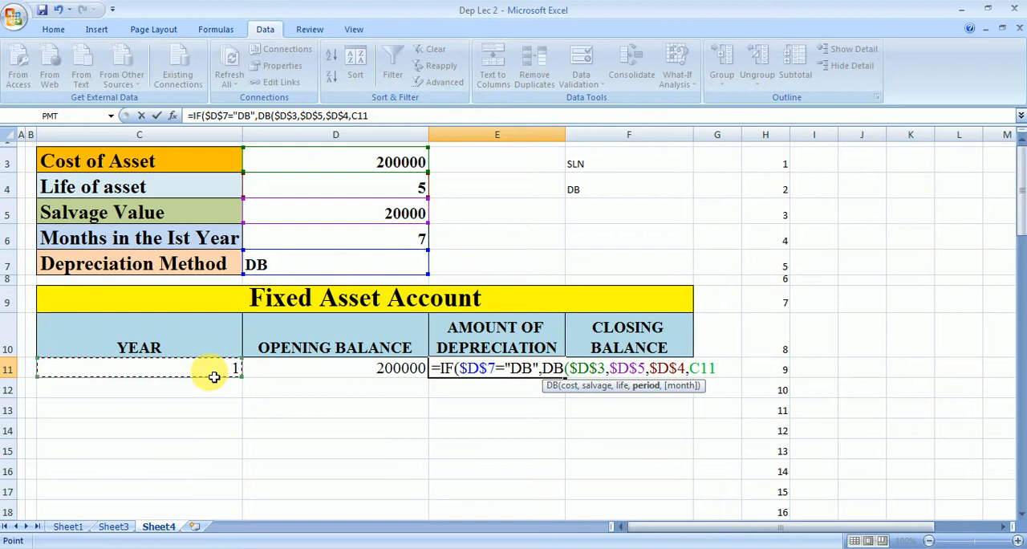
text(,)
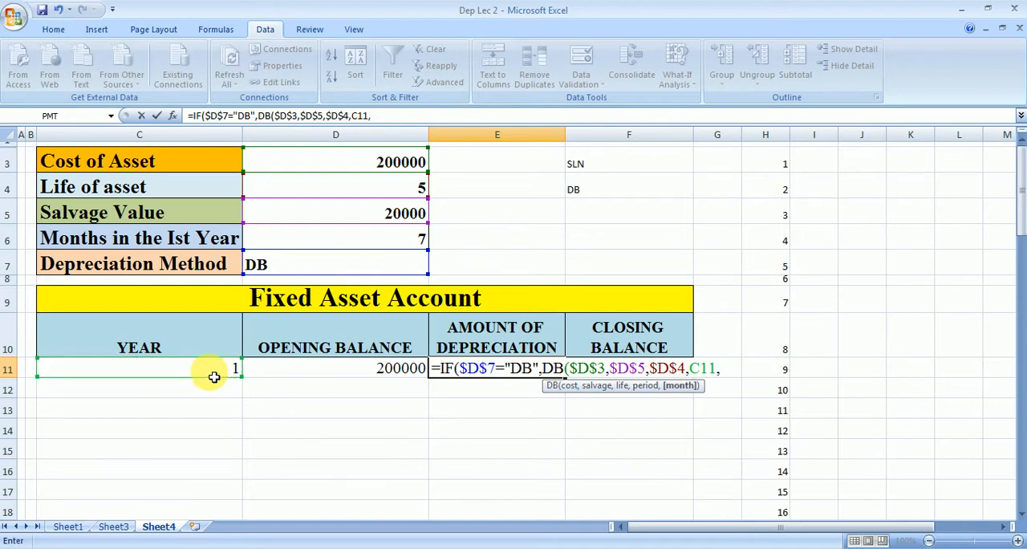
click(357, 244)
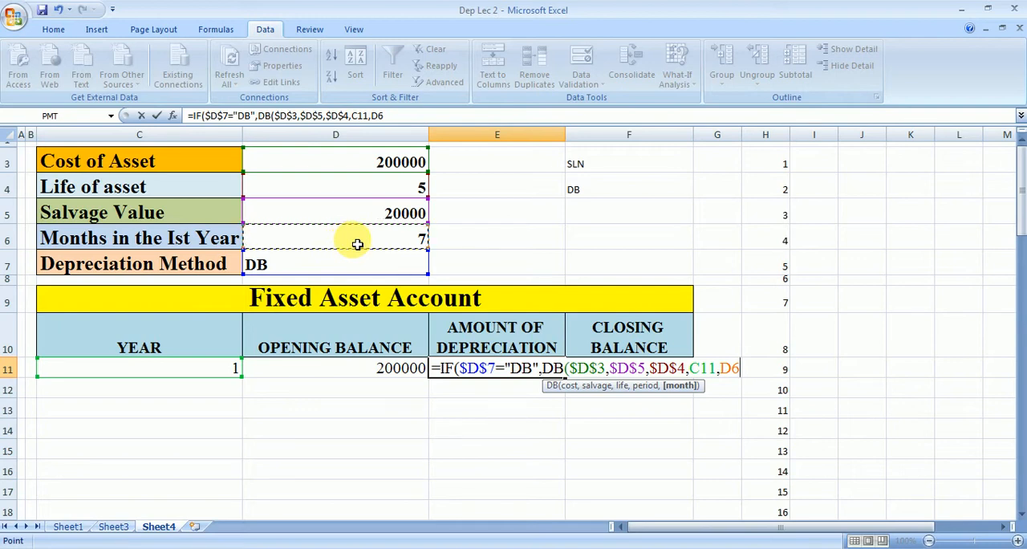
key(F4)
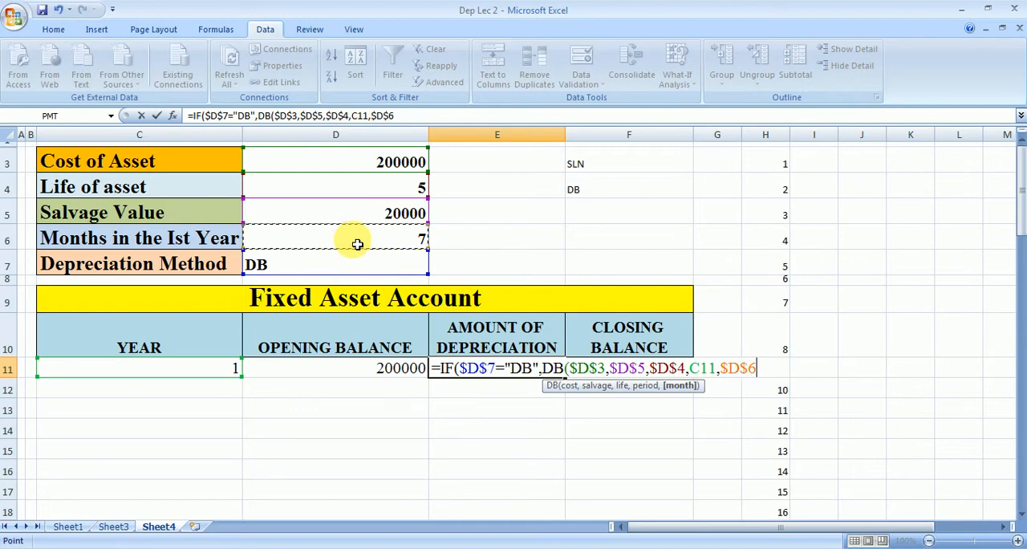
text())
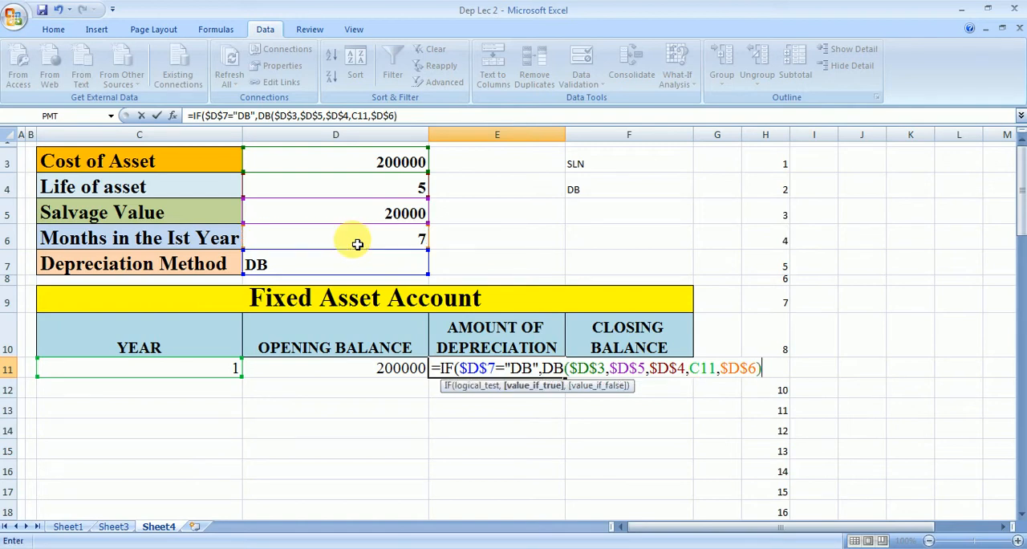
text(,)
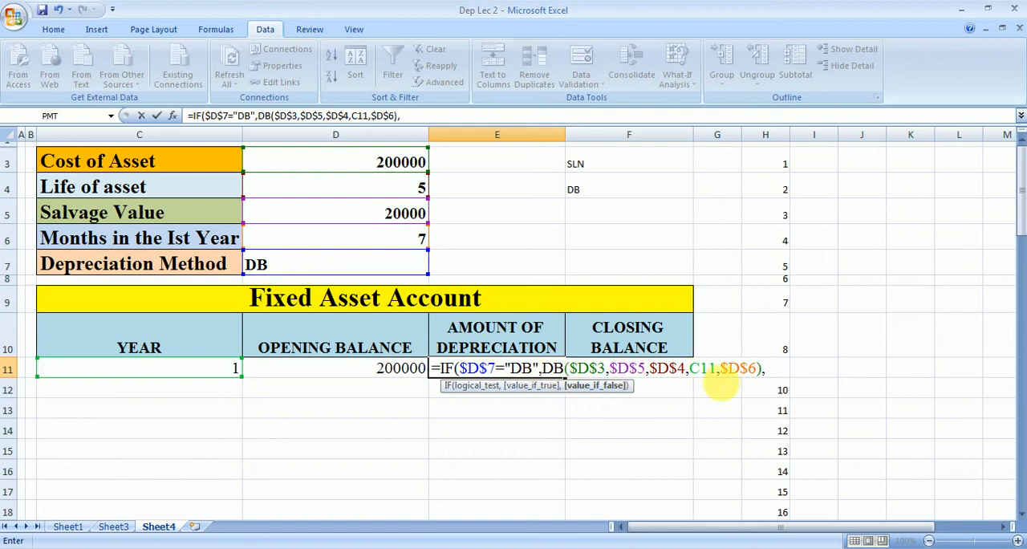
Step: Add SLN($D$3,$D$5,$D$4) as the IF's false value and enter the finished formula in E11
text(SLN()
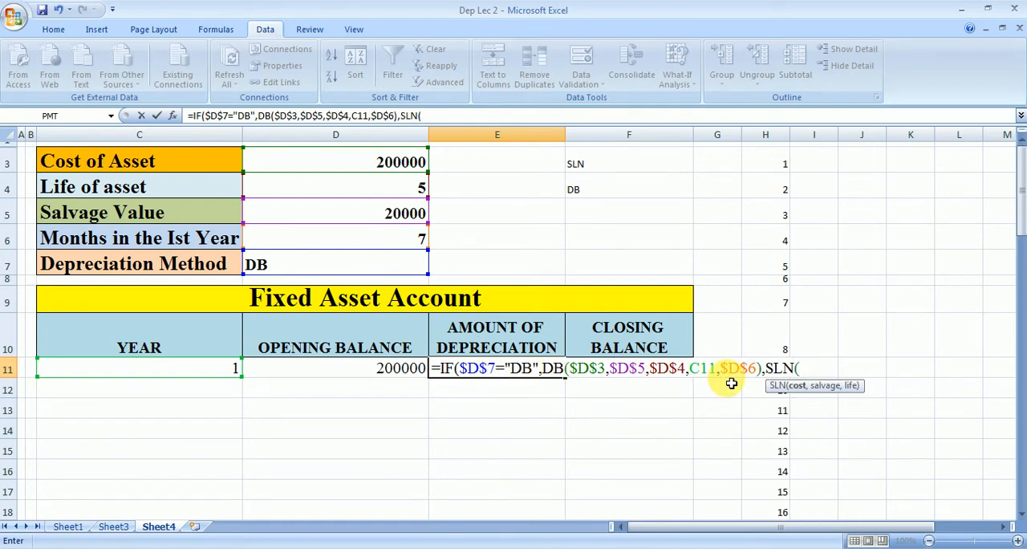
click(388, 162)
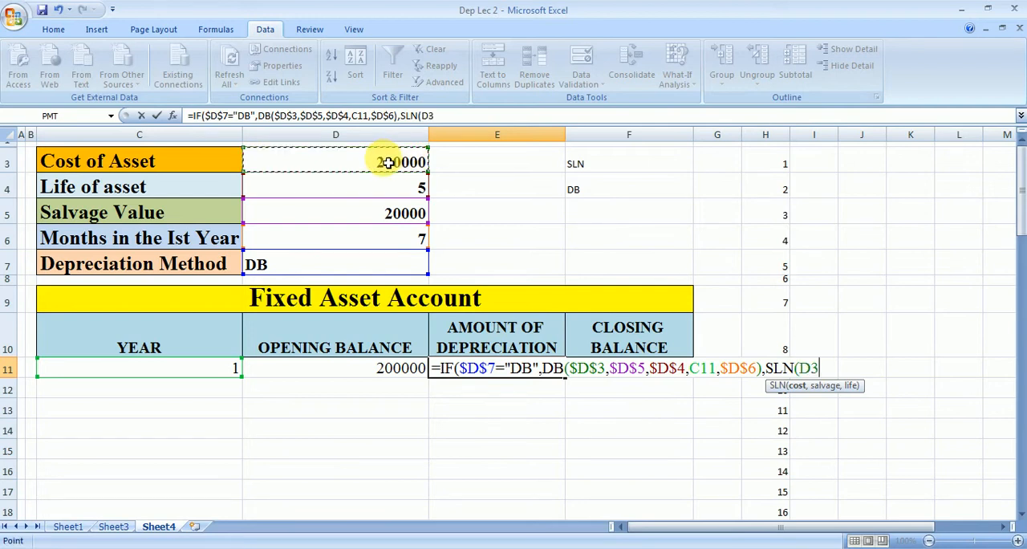
key(F4)
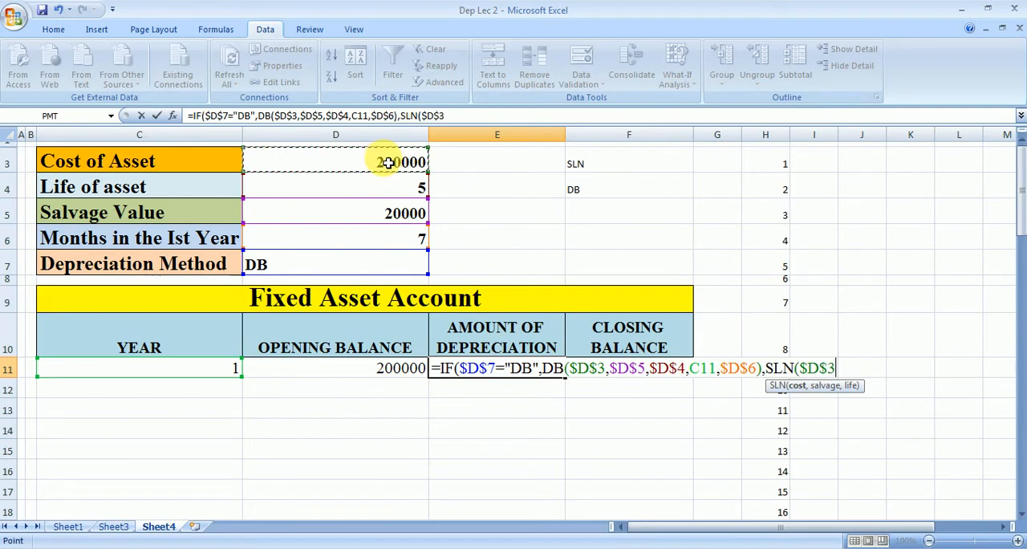
text(,)
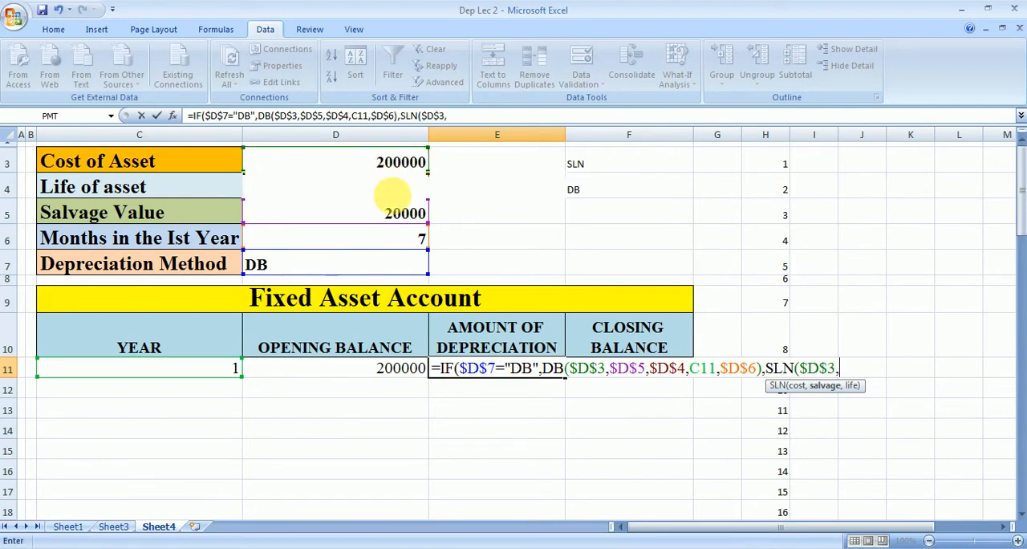
click(399, 213)
key(F4)
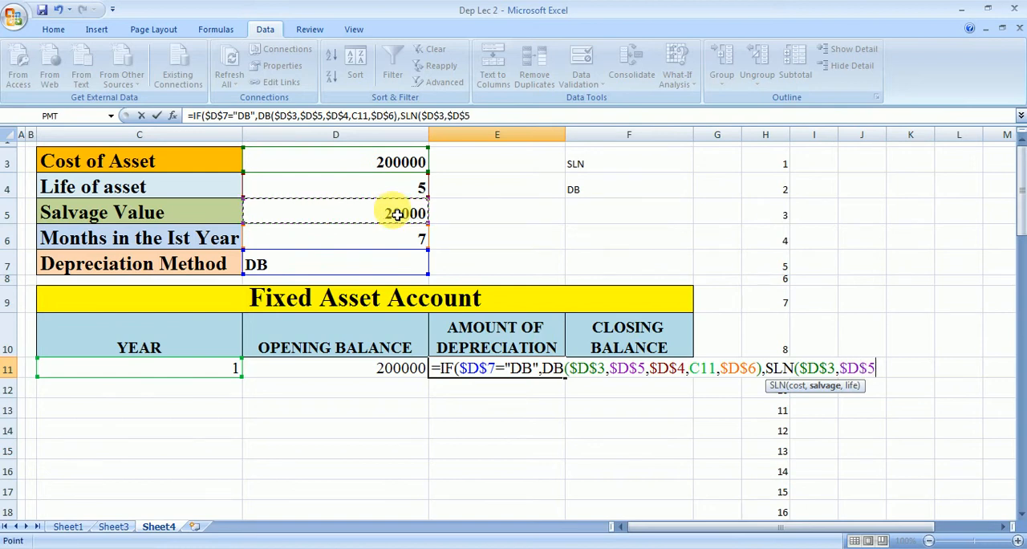
text(,)
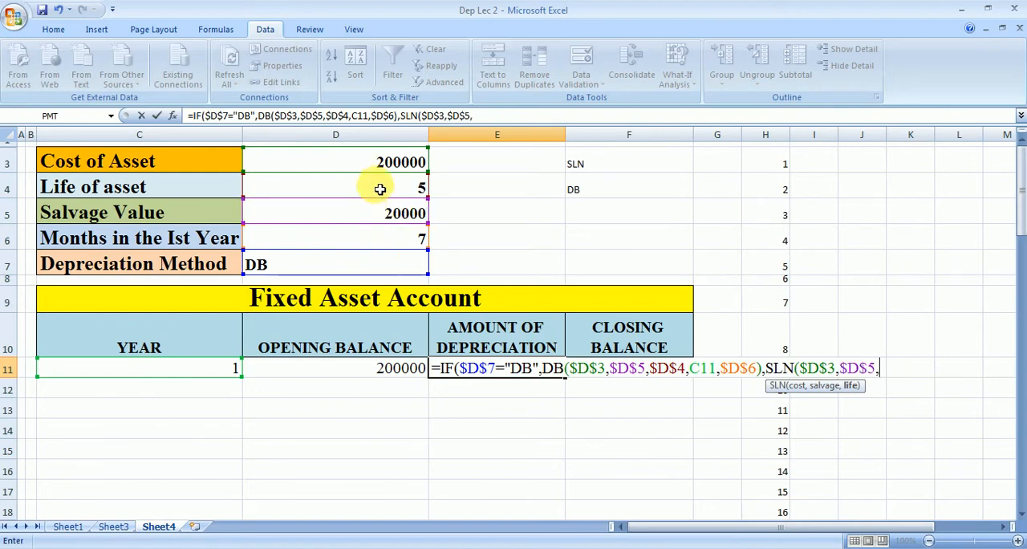
click(379, 190)
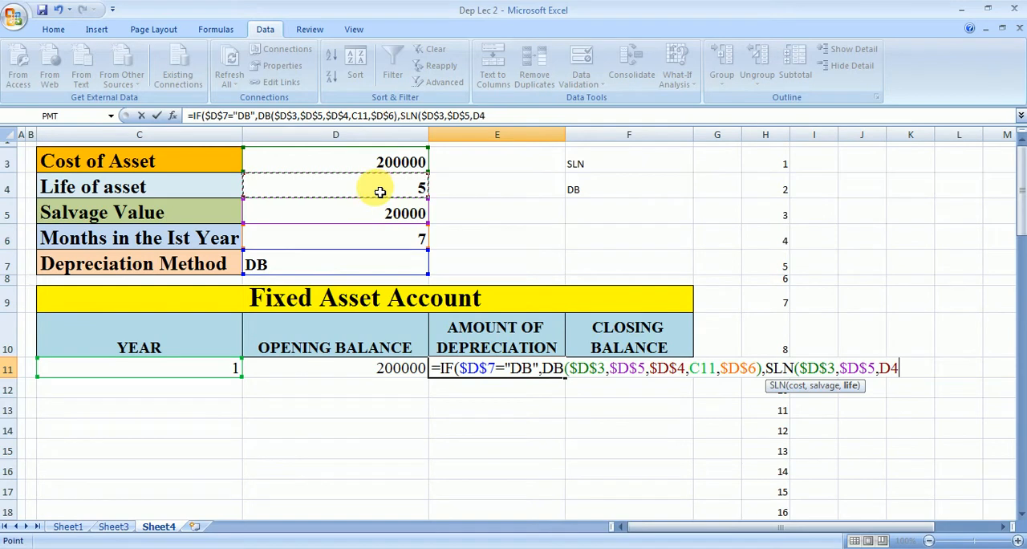
key(F4)
text())
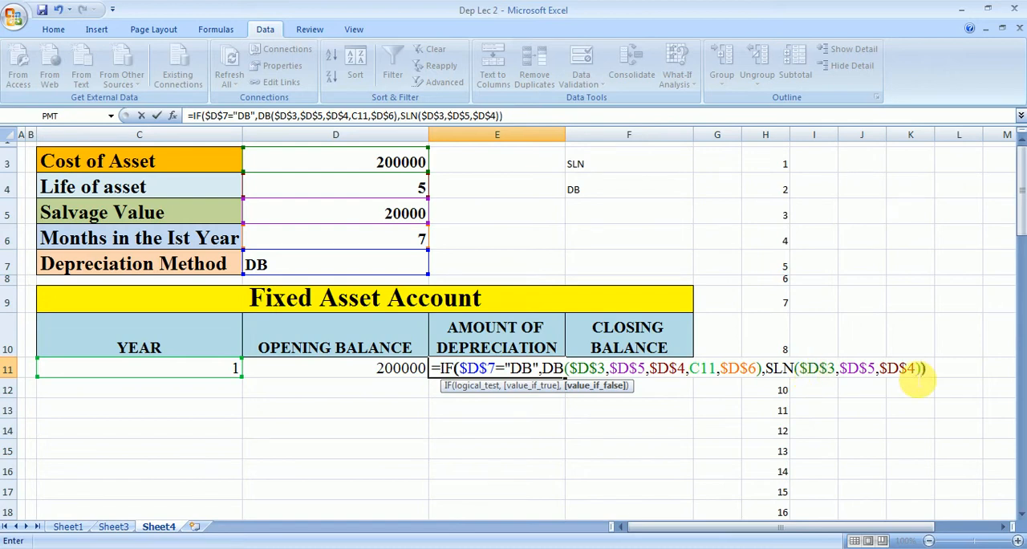
key(Return)
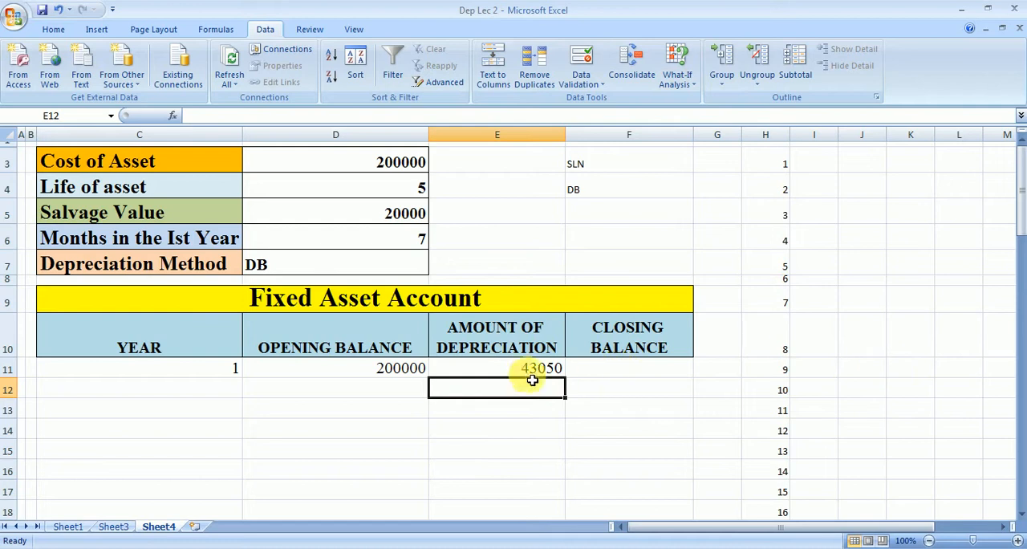
click(505, 370)
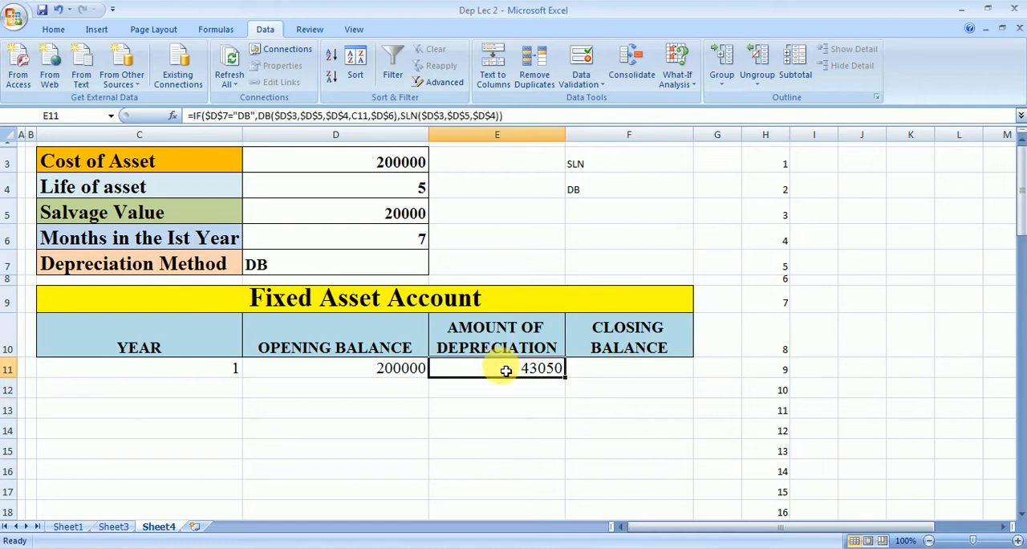
Step: Calculate the first year's closing balance in F11 with =D11-E11
click(610, 371)
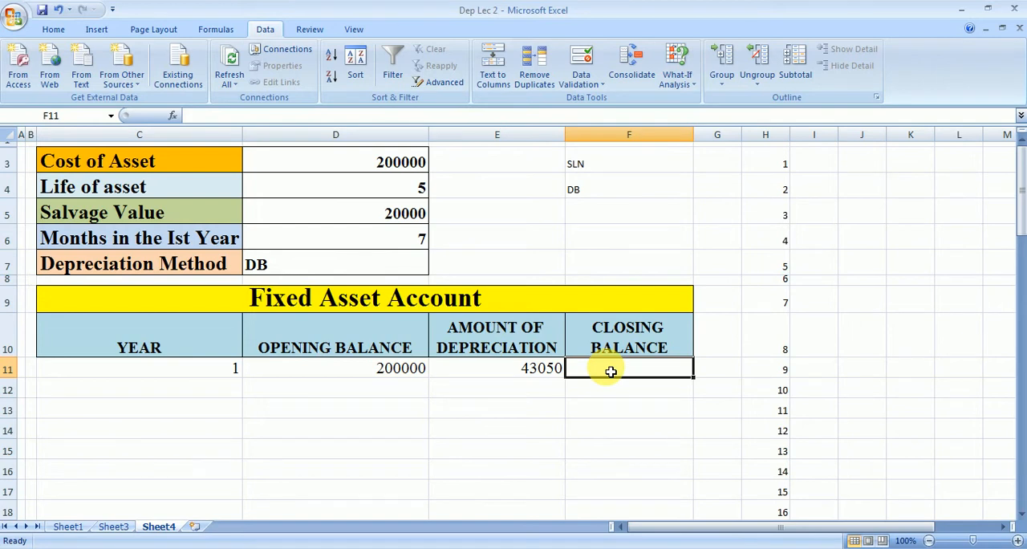
text(=)
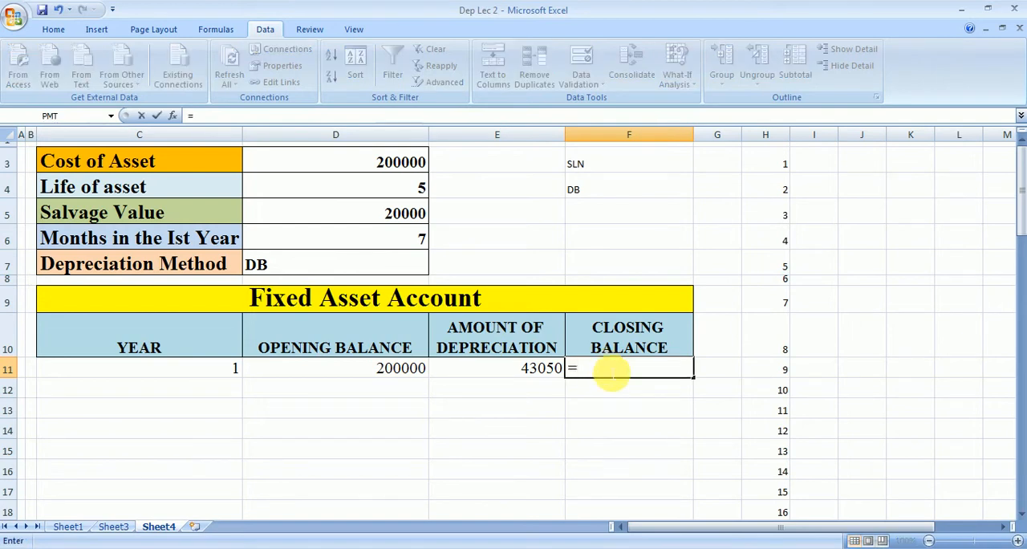
click(394, 367)
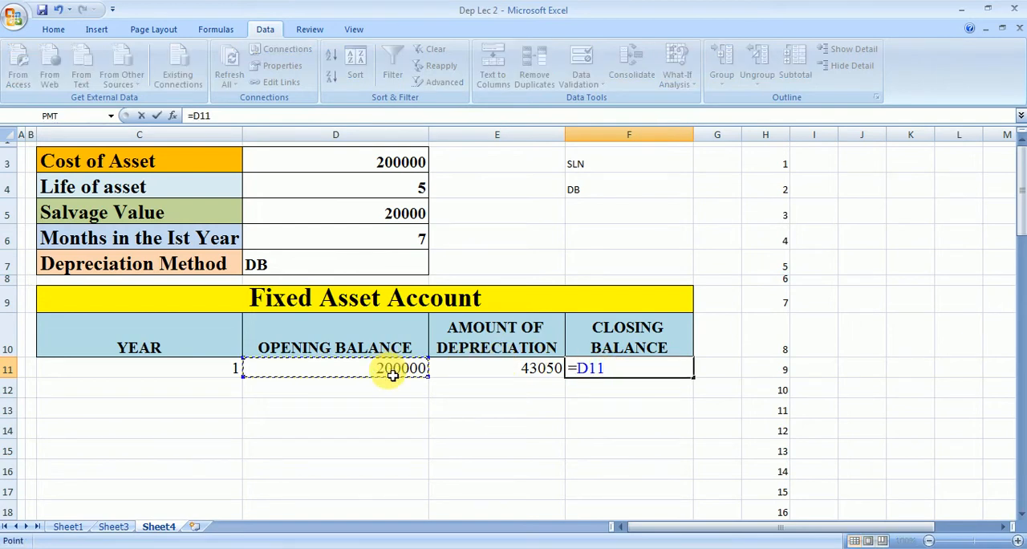
text(-)
click(522, 373)
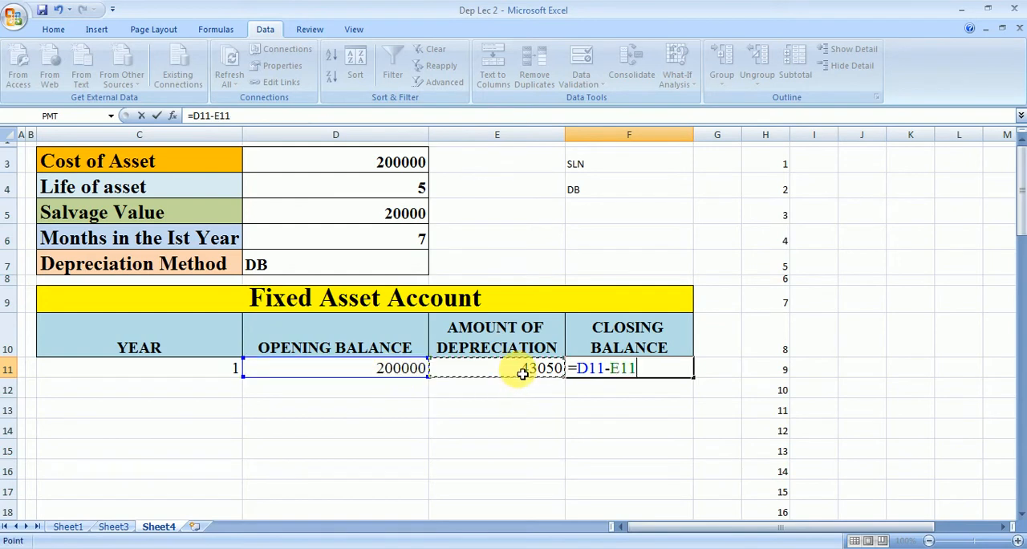
key(Return)
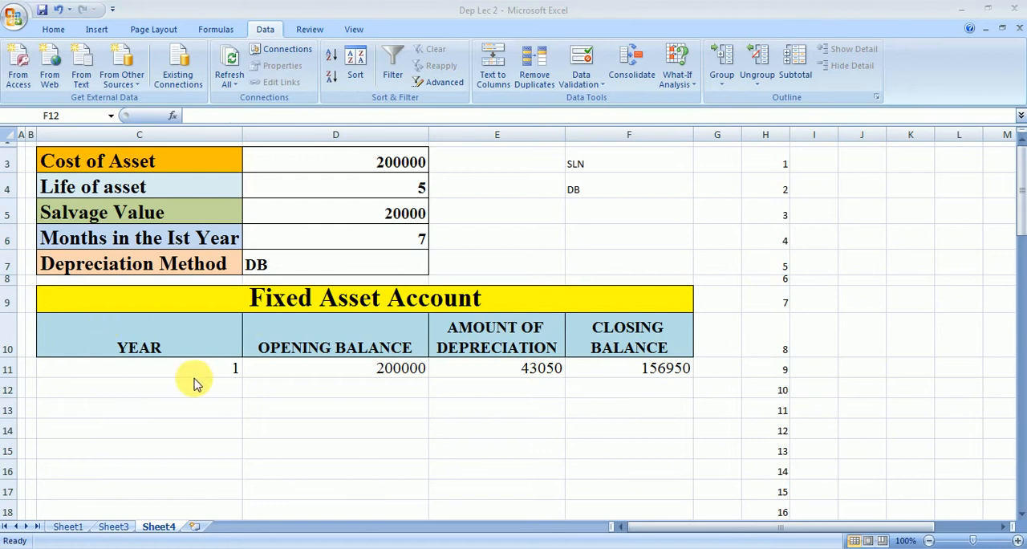
Step: Start an IF formula in C12 for the year column with the logical test C11<$D$4+1
click(200, 394)
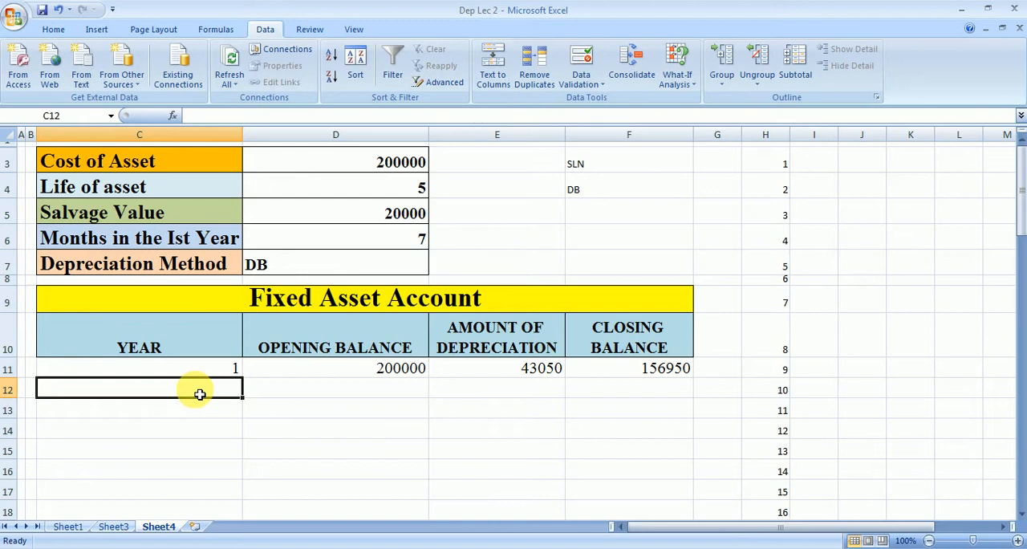
text(=)
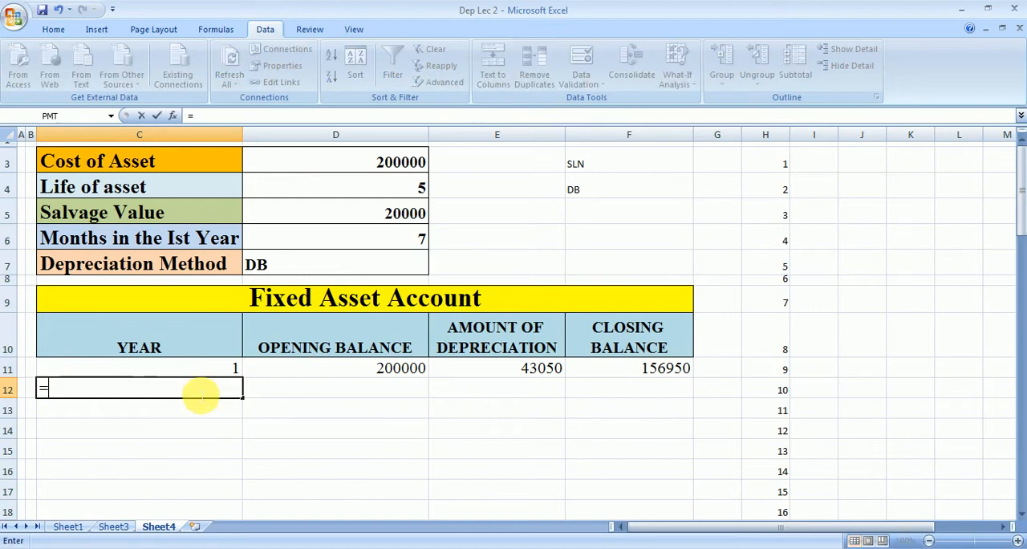
text(IF()
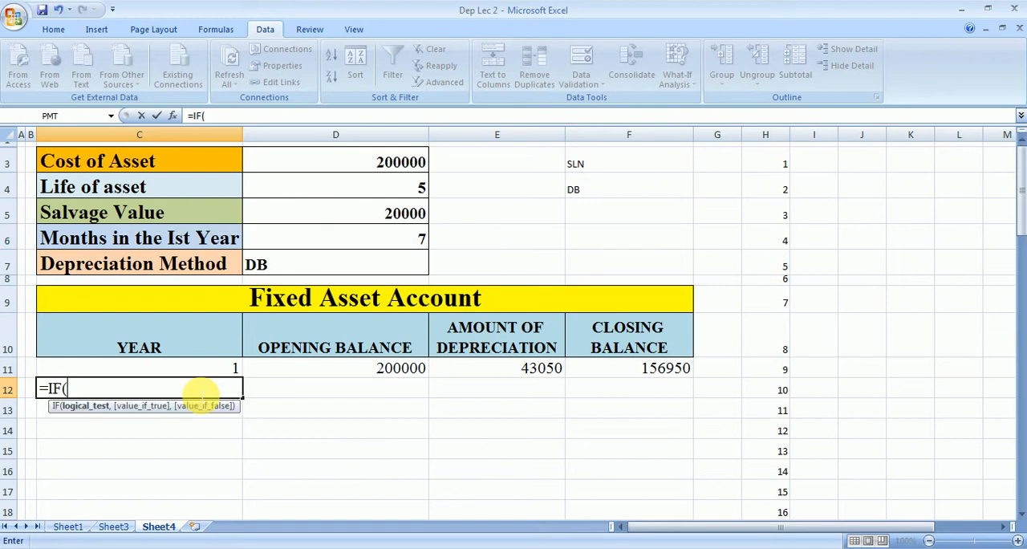
click(213, 368)
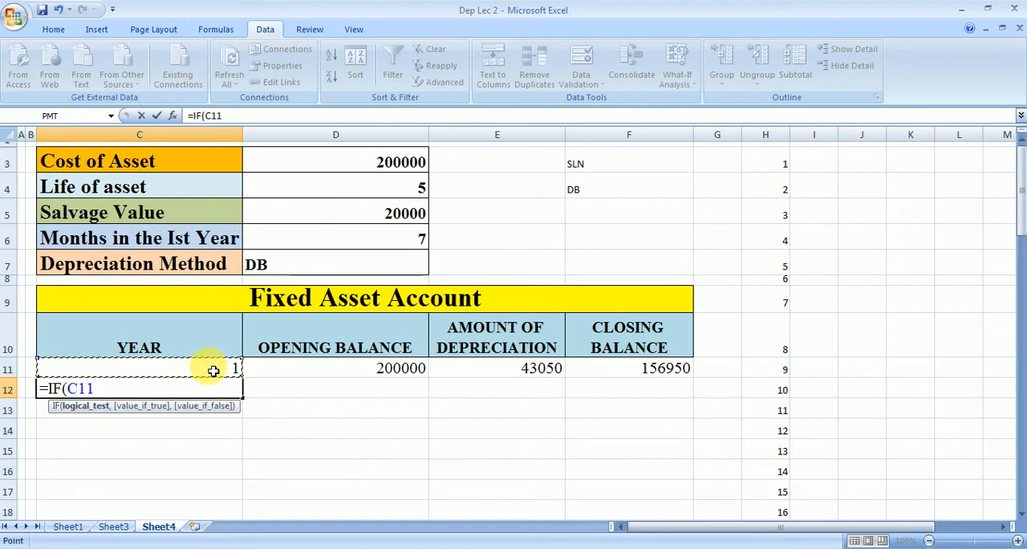
text(<)
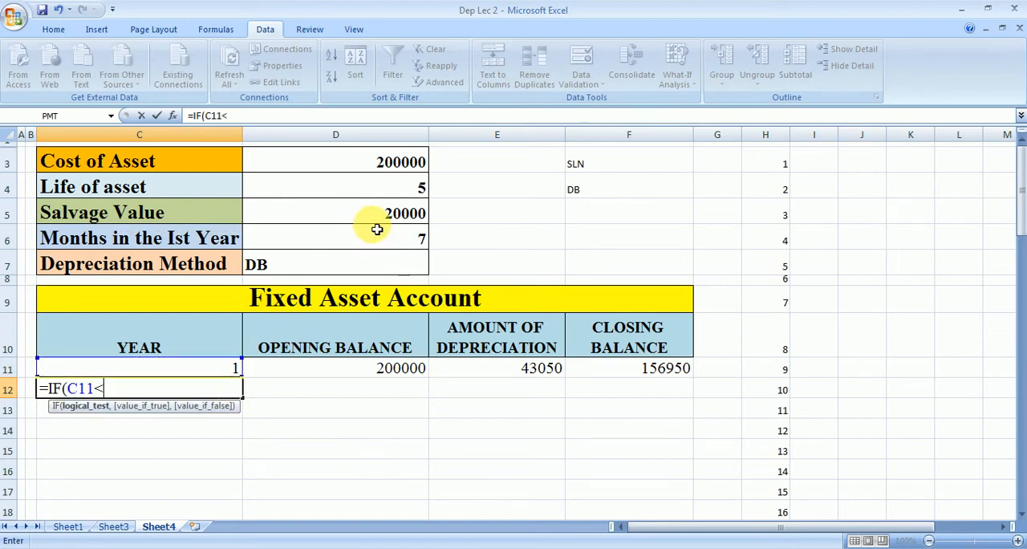
click(369, 187)
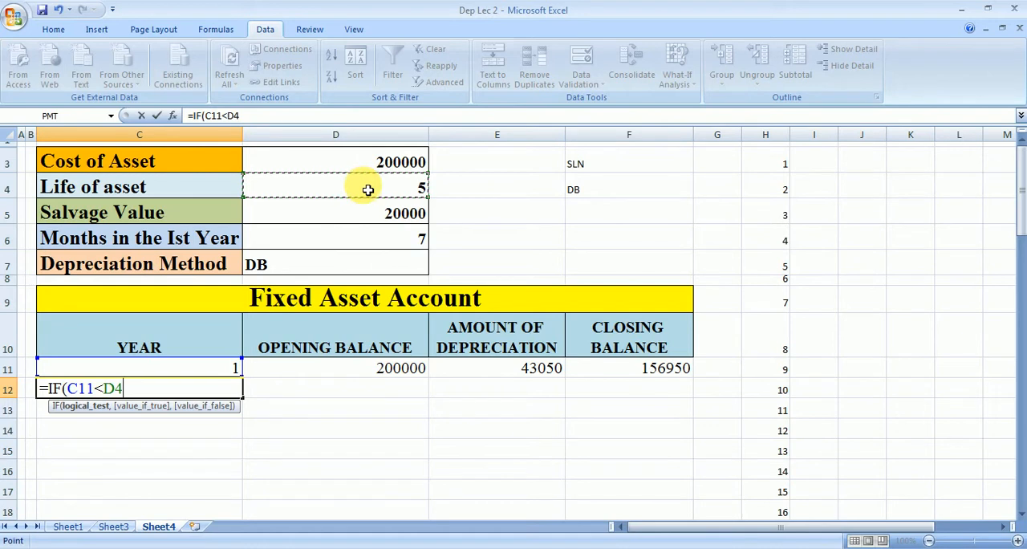
key(F4)
text(+1)
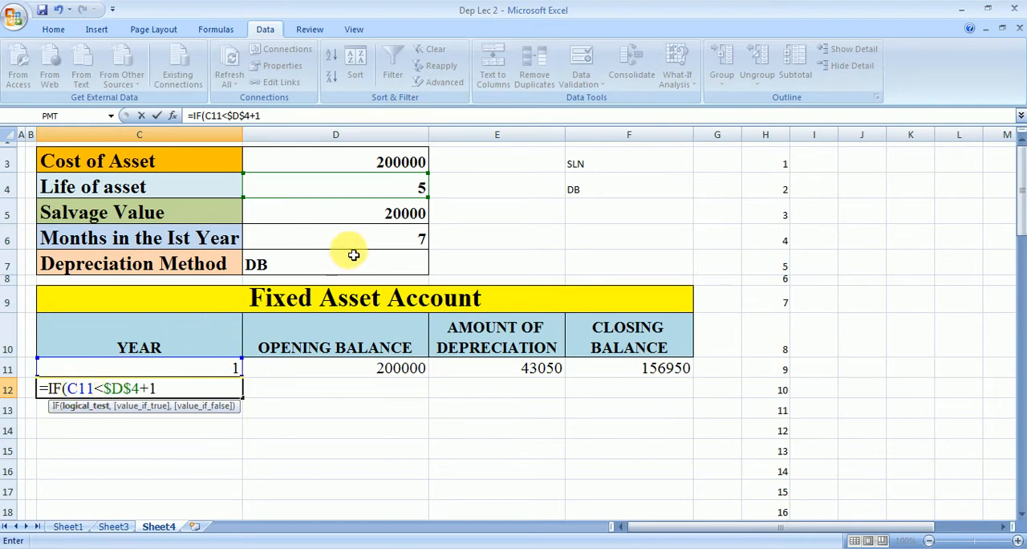
Step: Complete the IF in C12 with C11+1 as the true value and "TOTAL" as the false value
text(,)
click(226, 367)
text(+)
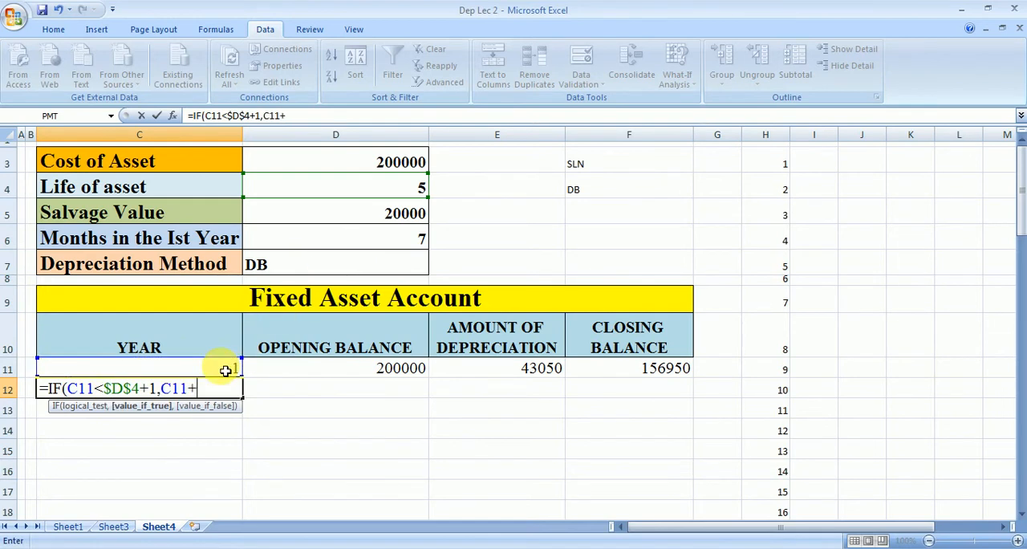
text(1,)
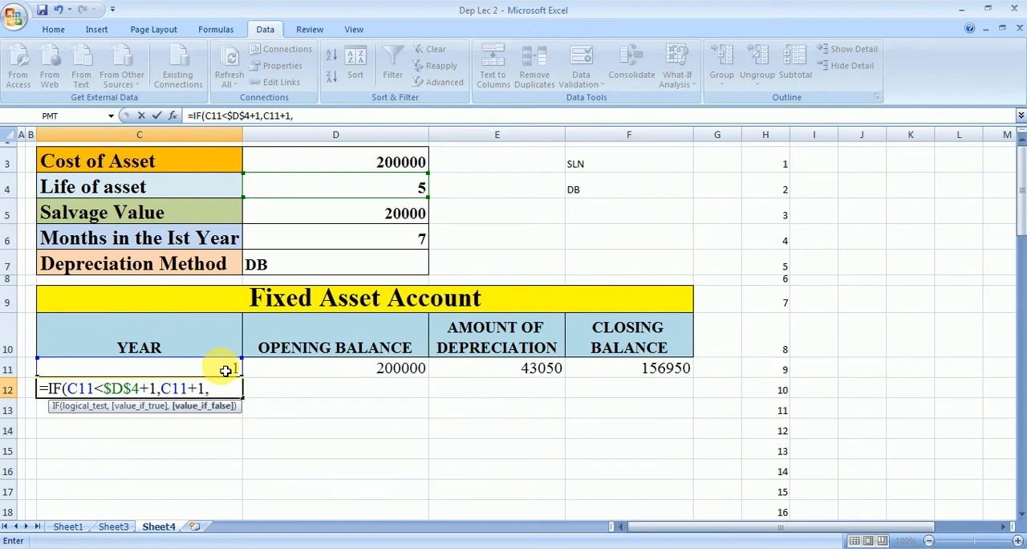
text("TOTA)
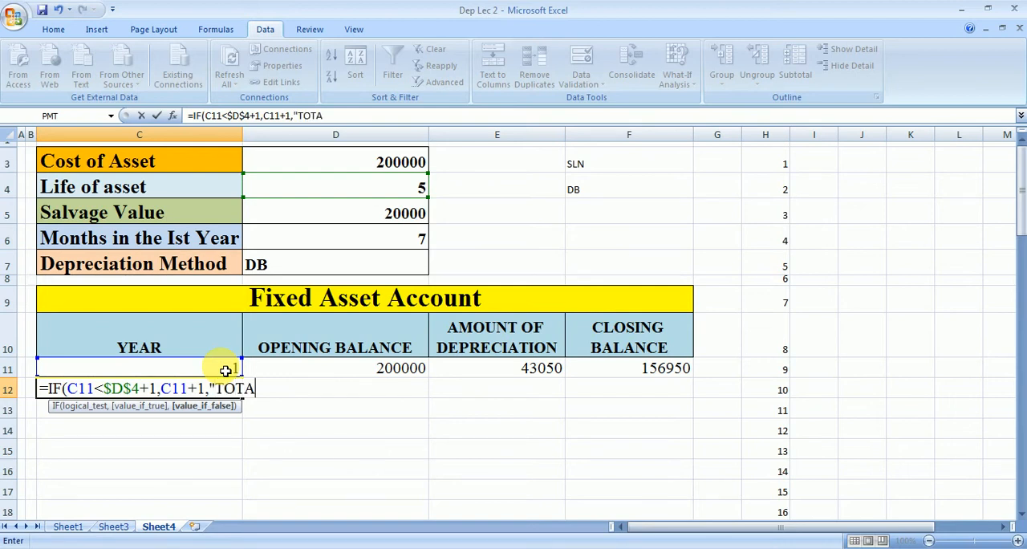
text(L"))
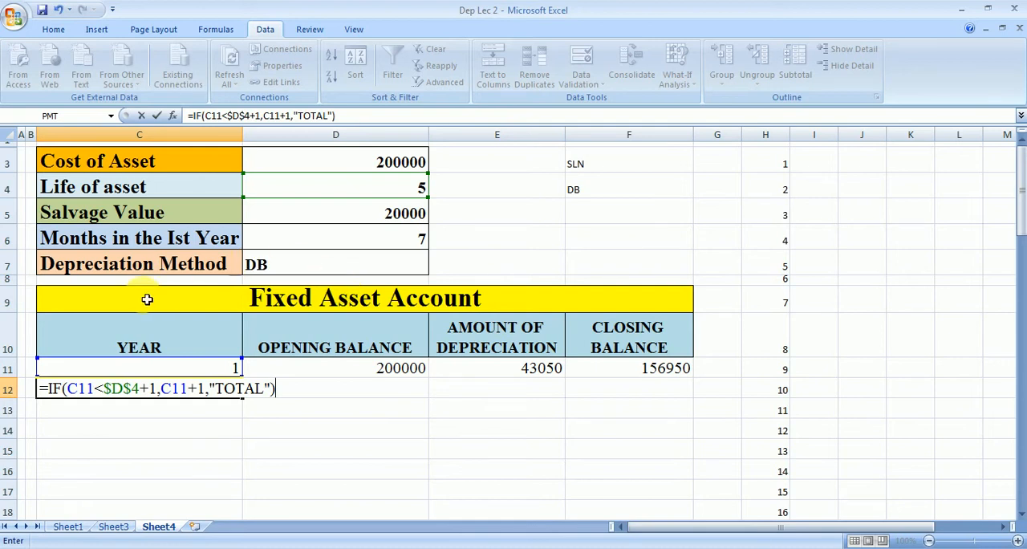
key(Return)
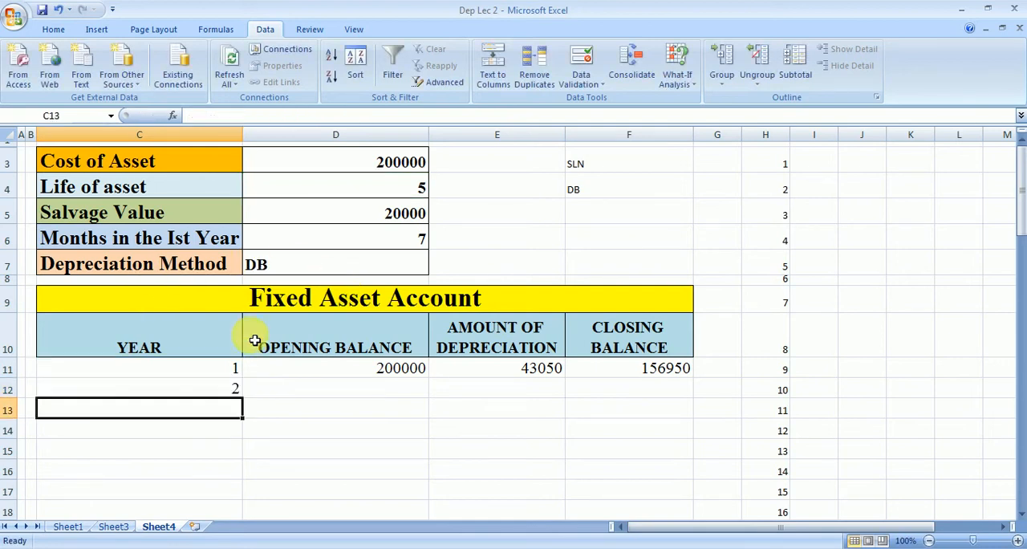
key(F7)
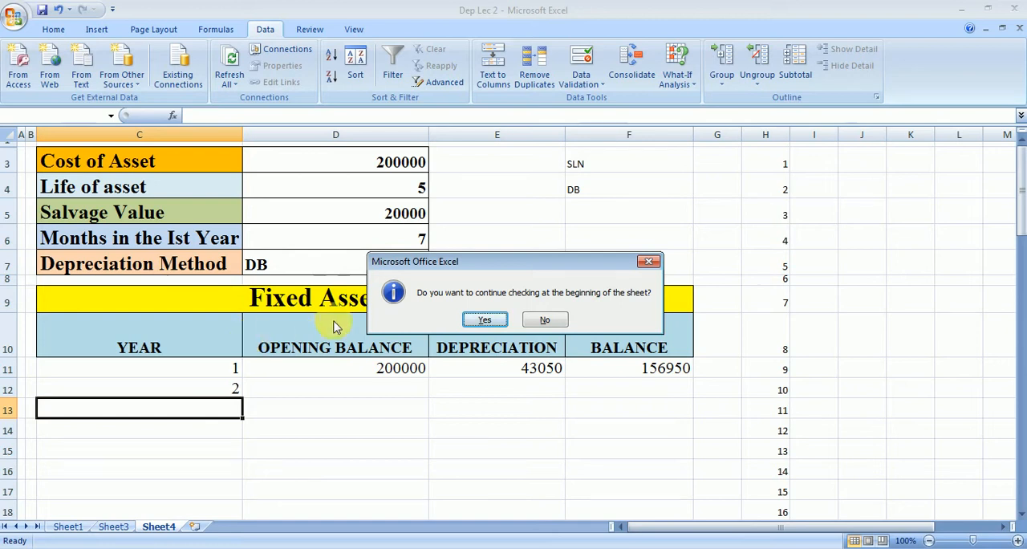
click(649, 262)
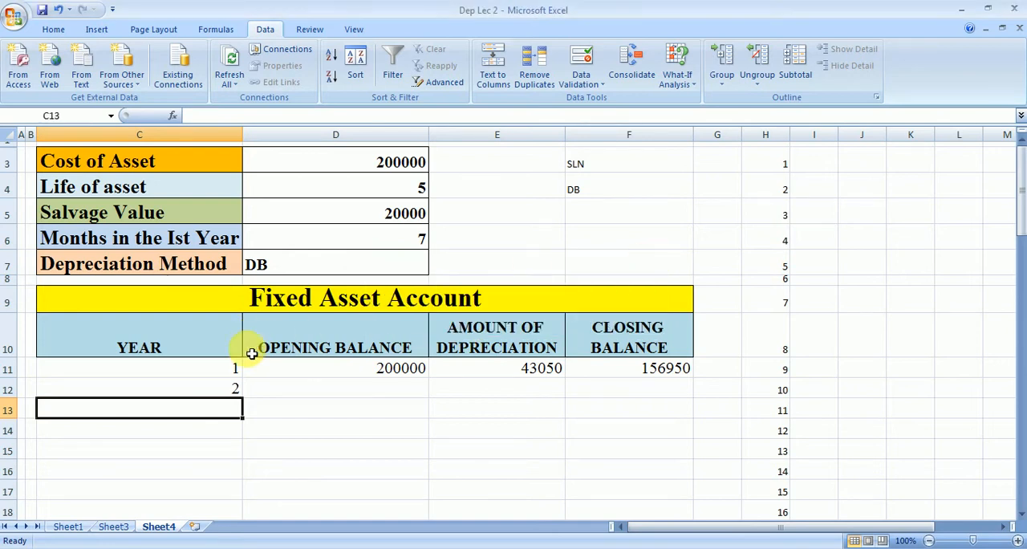
Step: Fill the year formula from C12 down to C23
click(233, 388)
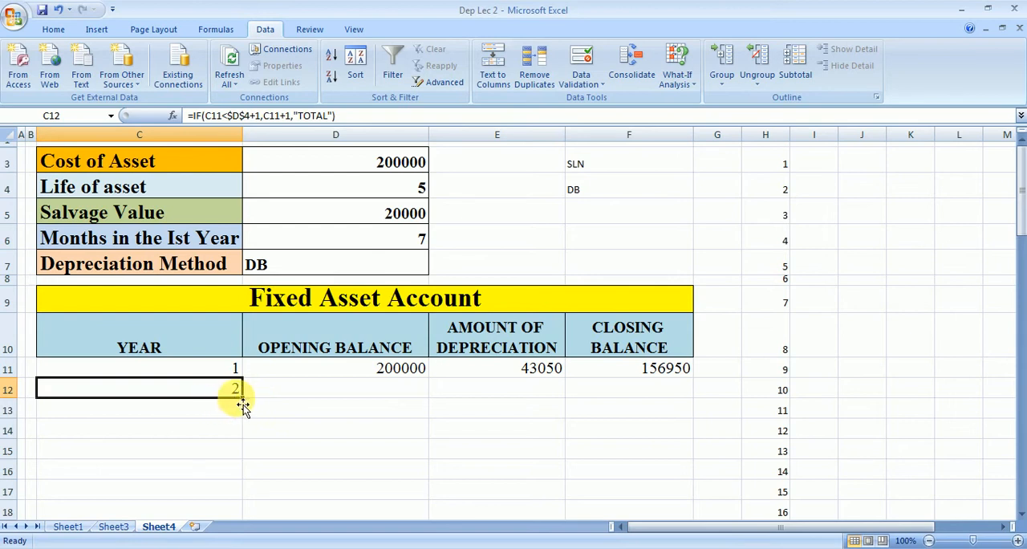
drag(248, 402, 241, 494)
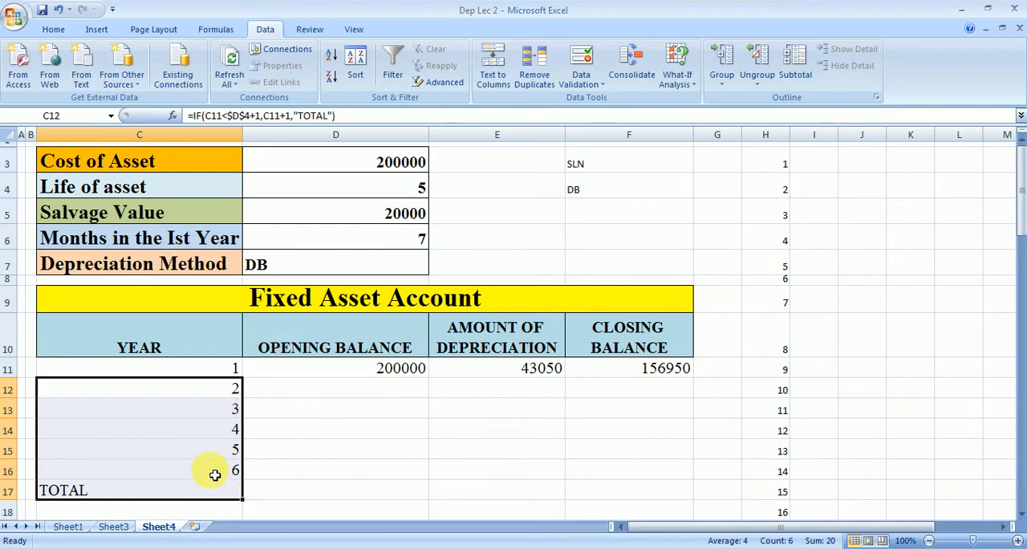
drag(243, 499, 235, 457)
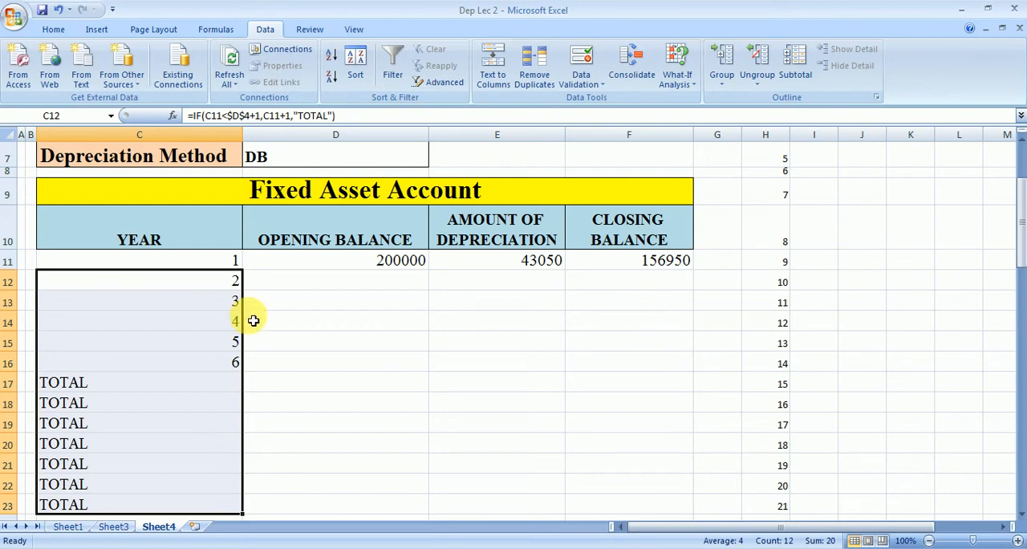
Step: Edit the formula in C12 and insert an outer IF function in front of the existing IF
click(221, 290)
double_click(222, 289)
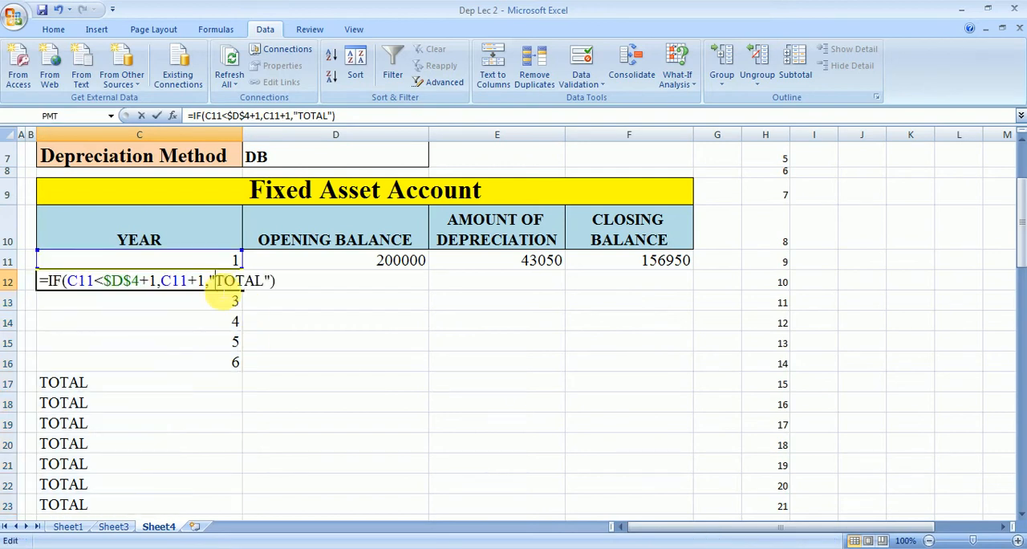
key(Left)
key(Left)
key(Left)
key(Left)
key(Left)
key(Left)
key(Left)
key(Left)
key(Left)
key(Left)
key(Left)
key(Left)
key(Left)
key(Left)
key(Left)
key(Left)
key(Left)
key(Left)
key(Left)
key(Left)
click(54, 286)
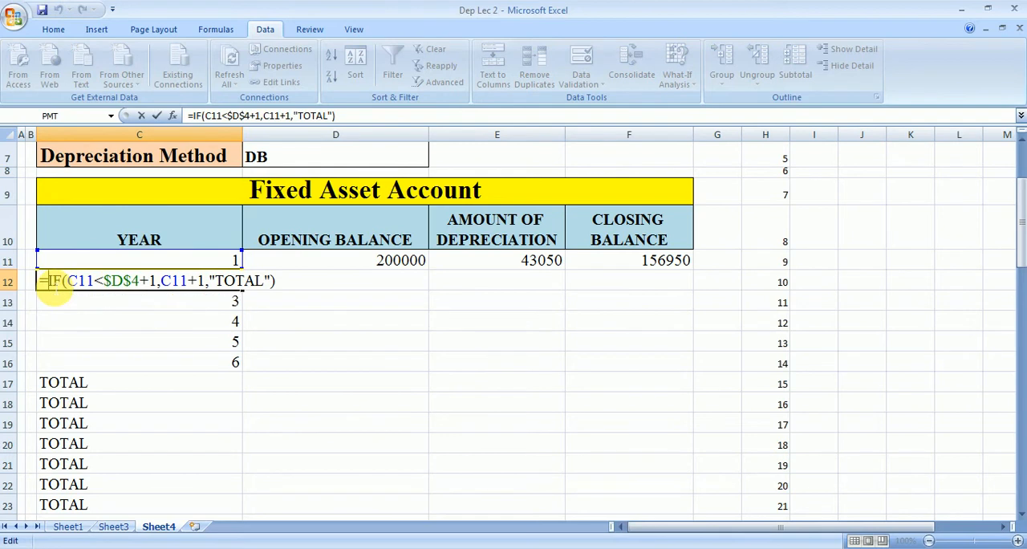
text(IF()
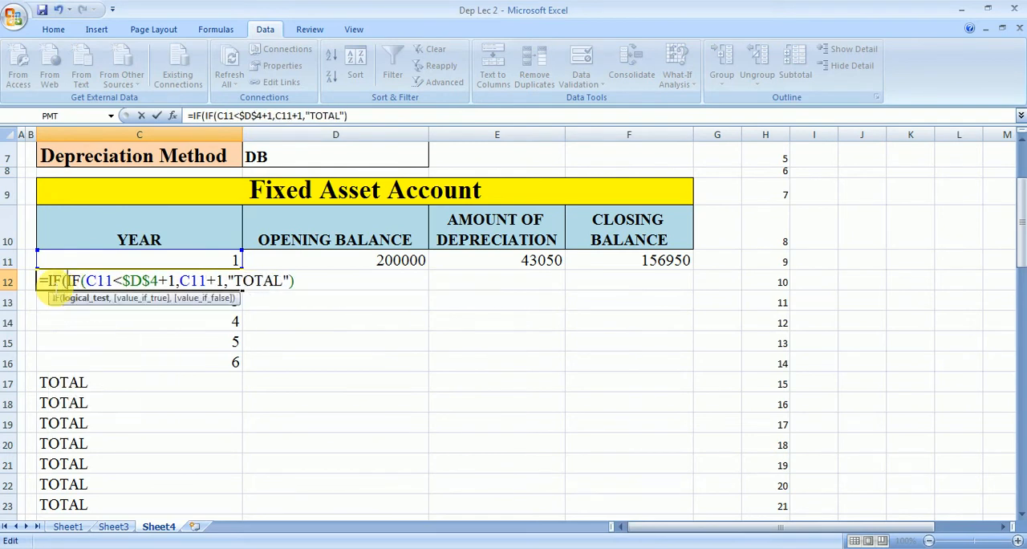
text(COUNT)
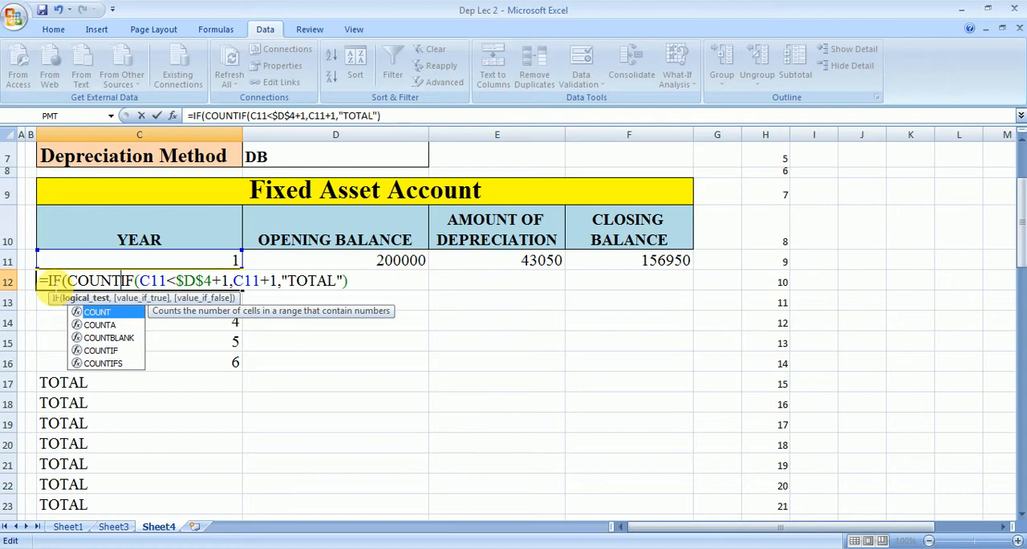
text(()
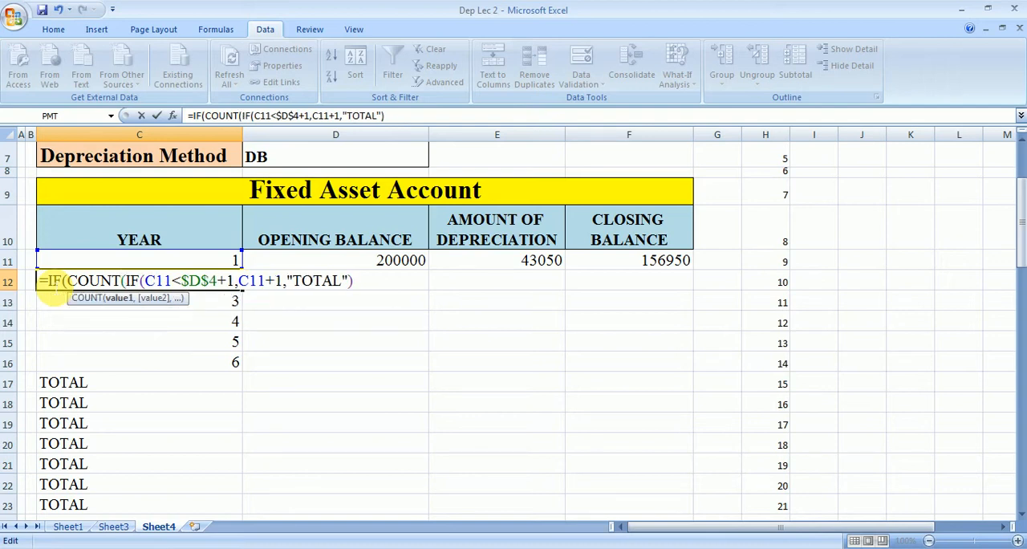
Step: Add COUNT(C11)=1 as the outer IF's logical test, leaving the existing IF as its true value
click(126, 264)
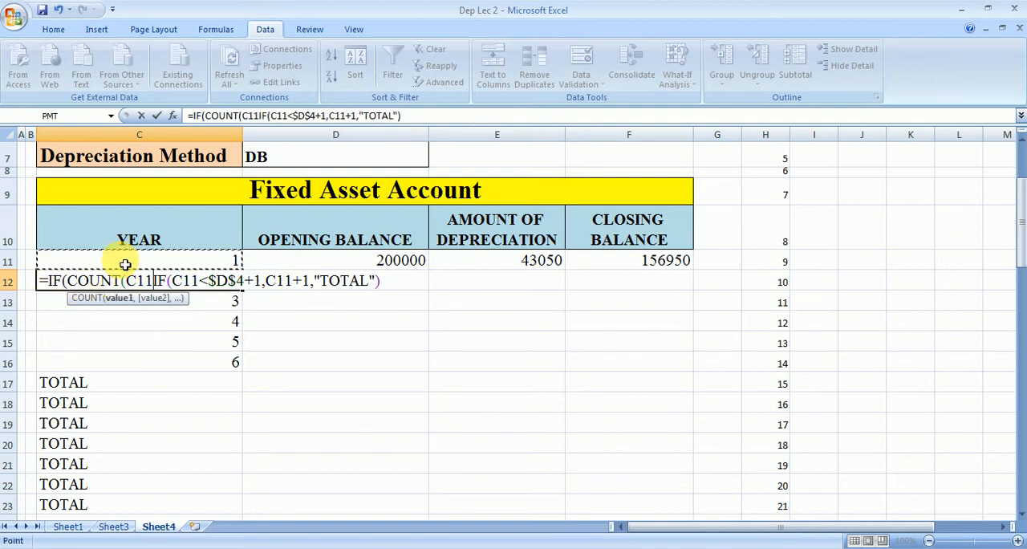
text()=)
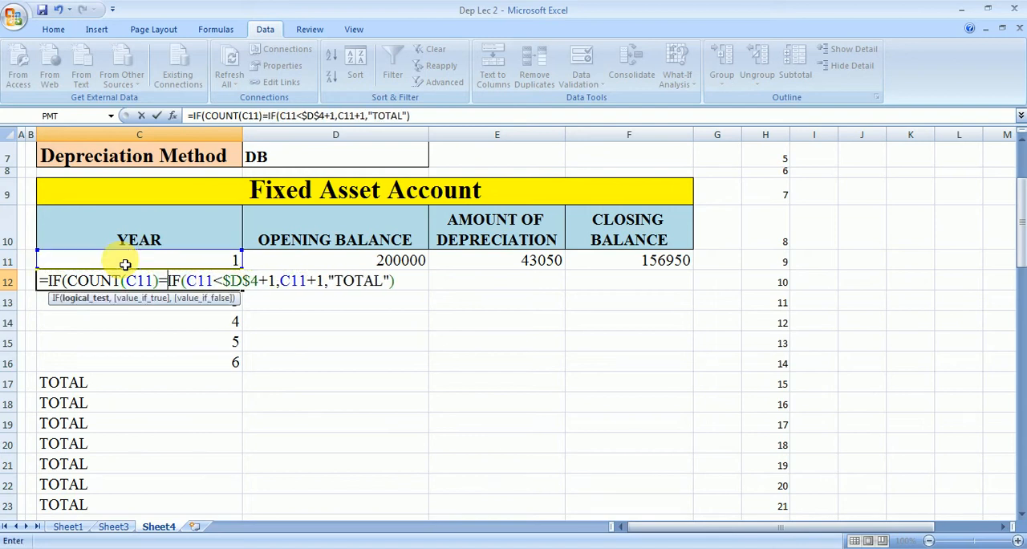
text(1)
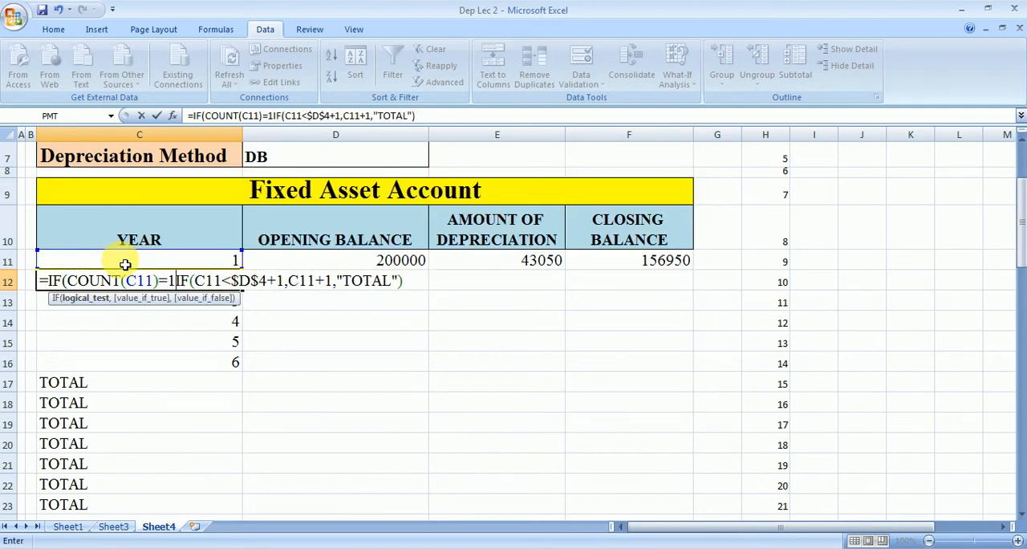
text(,)
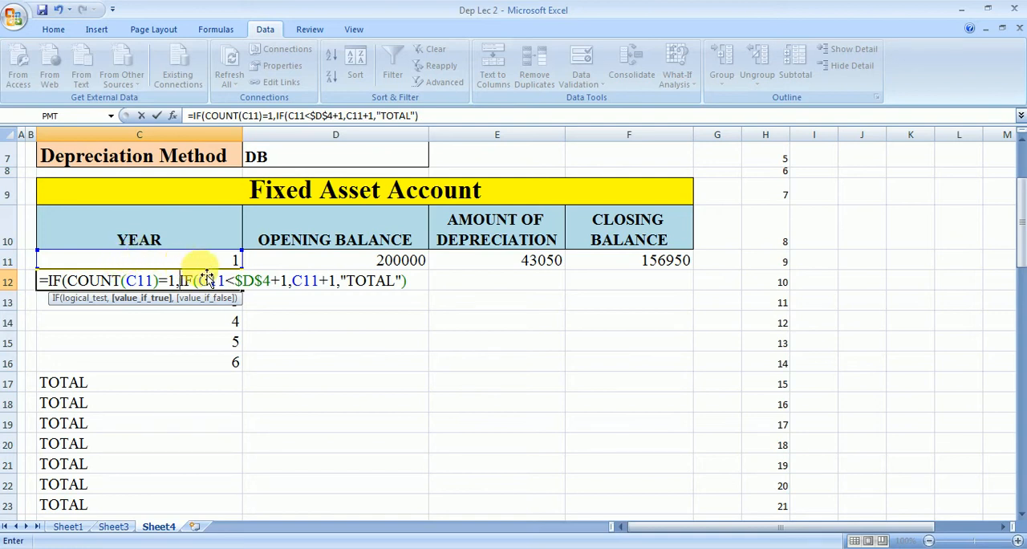
Step: Finish C12's formula with " " as the outer IF's false value and fill it down to C23
click(416, 282)
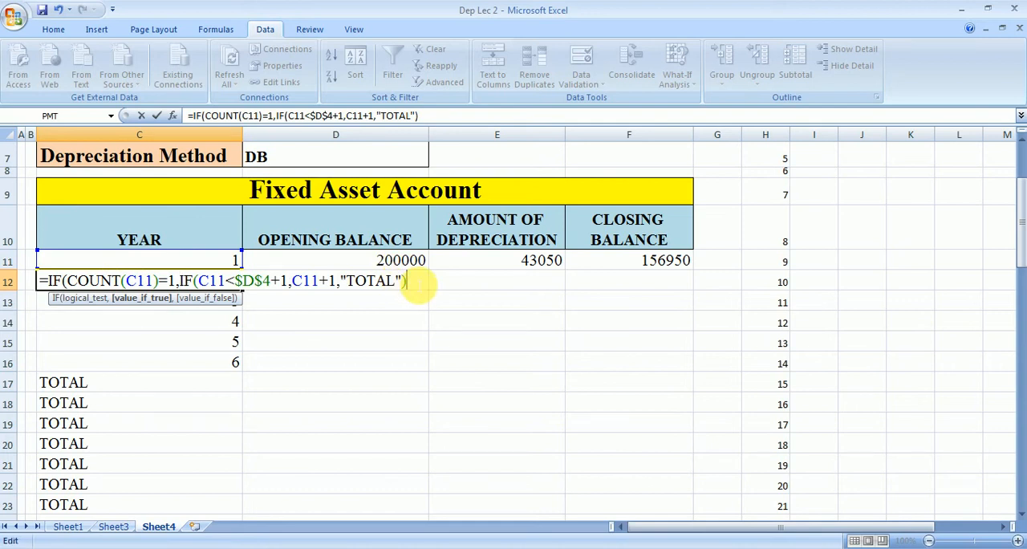
text(,")
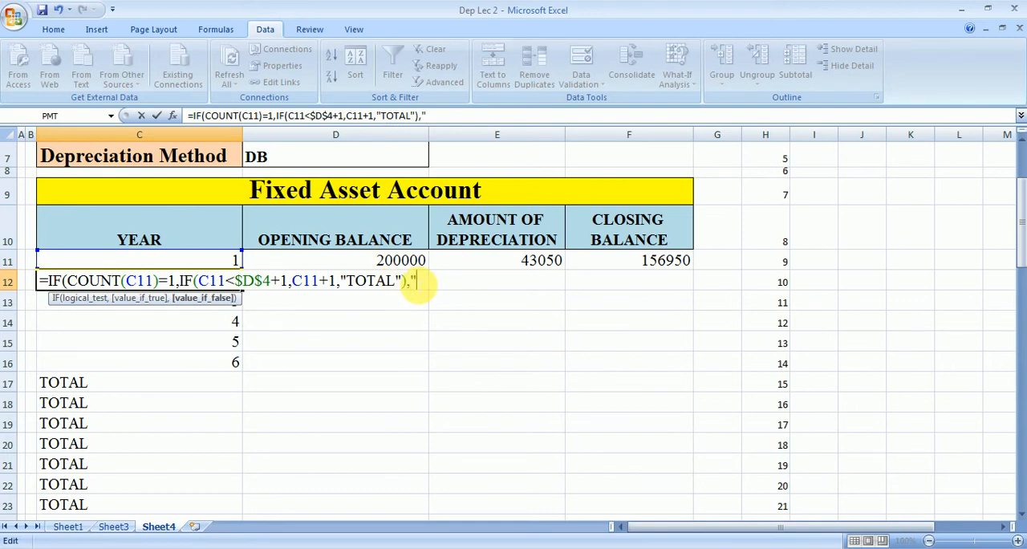
text( "))
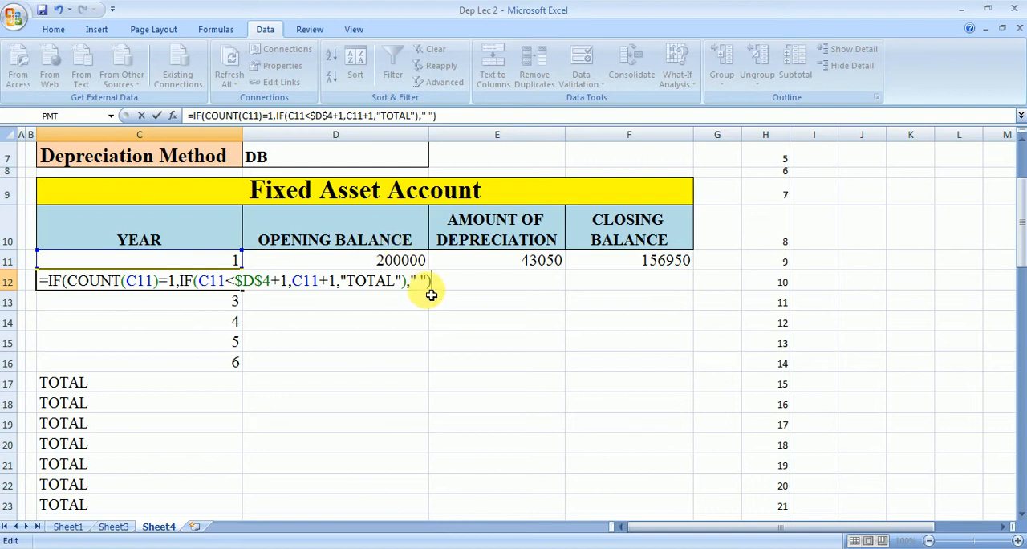
key(Return)
click(219, 282)
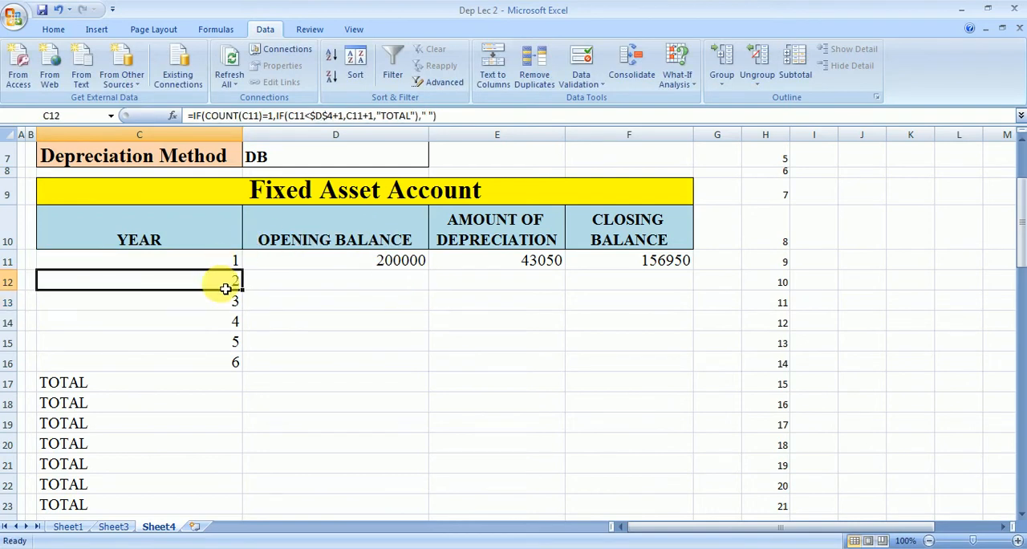
drag(243, 289, 239, 512)
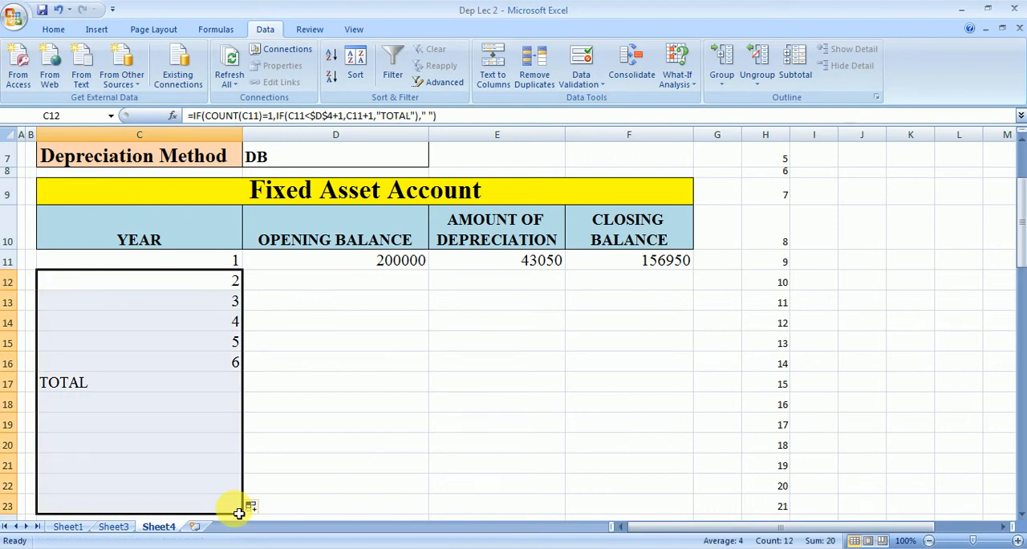
Step: Set the life of asset in D4 to 4 and select C16 to inspect the year column
drag(1022, 241, 1024, 212)
click(406, 194)
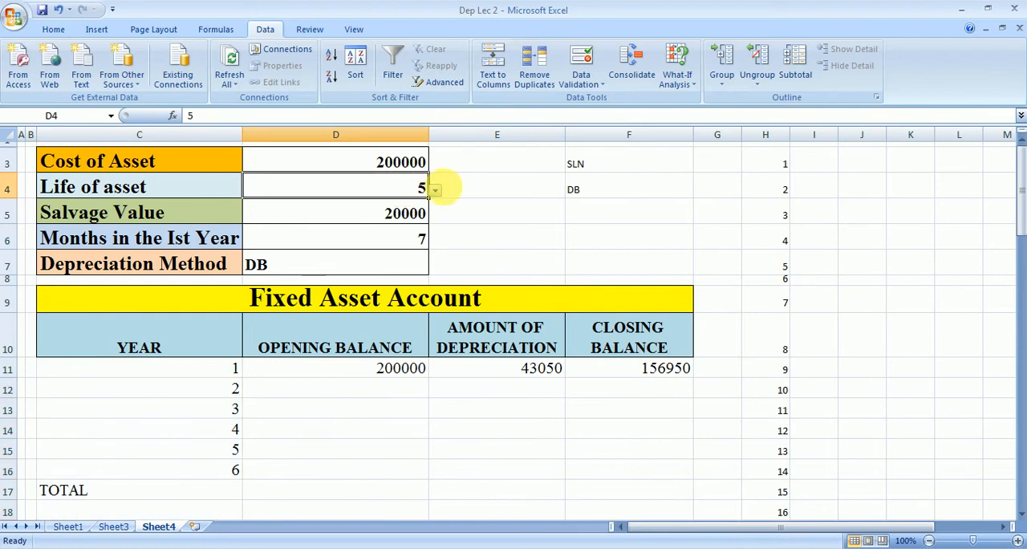
click(434, 191)
scroll(436, 217, up, 2)
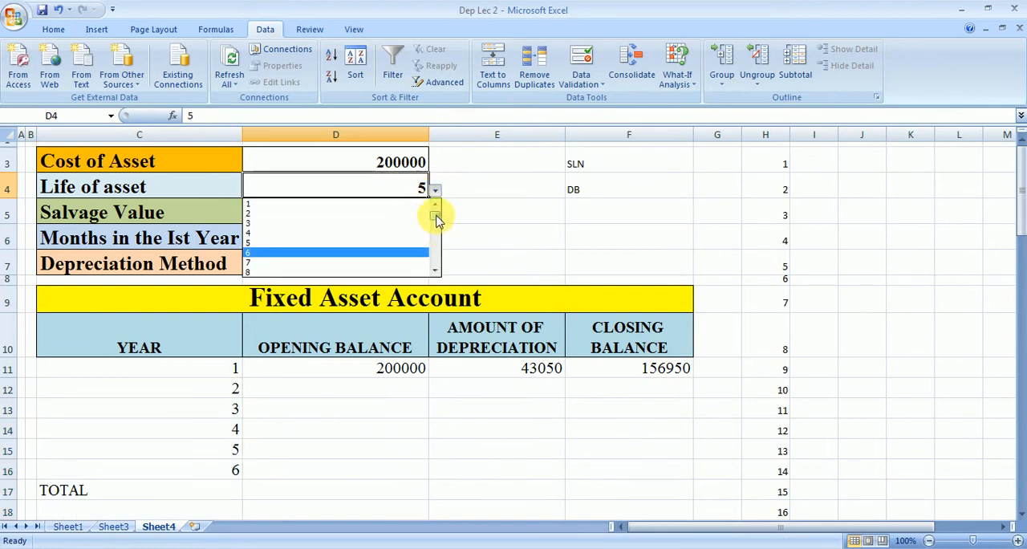
click(412, 232)
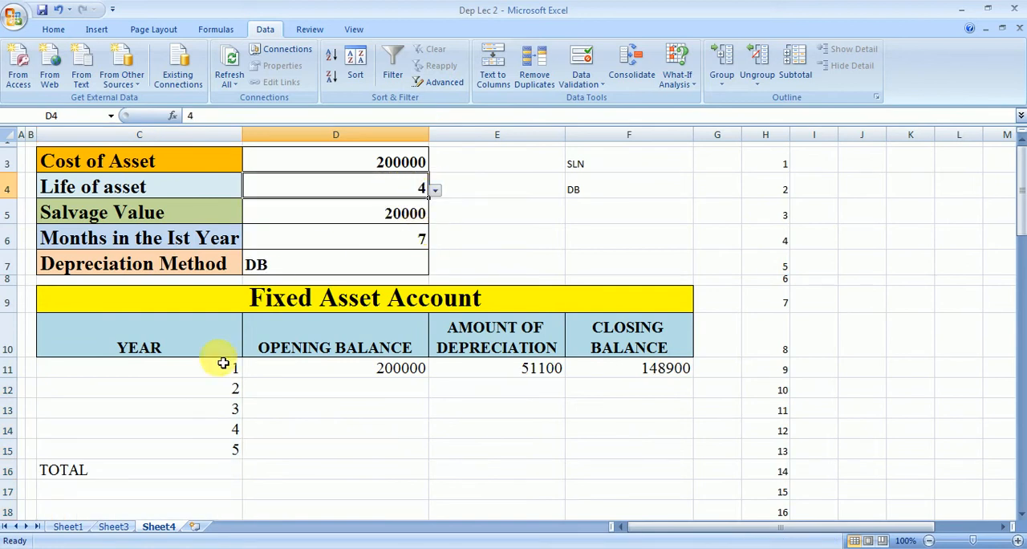
click(196, 479)
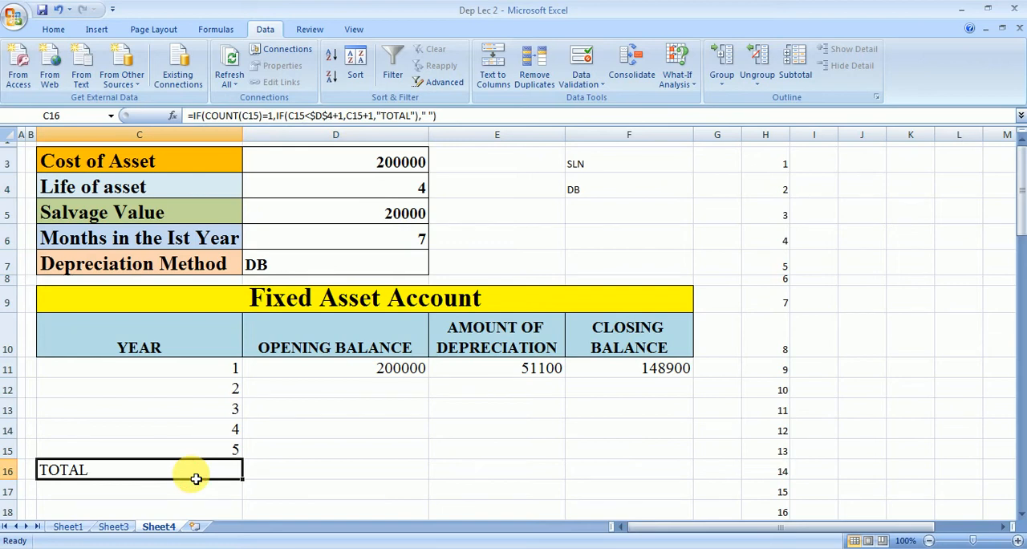
Step: Start an IF formula in D12 with C12=" " as its logical test
click(221, 388)
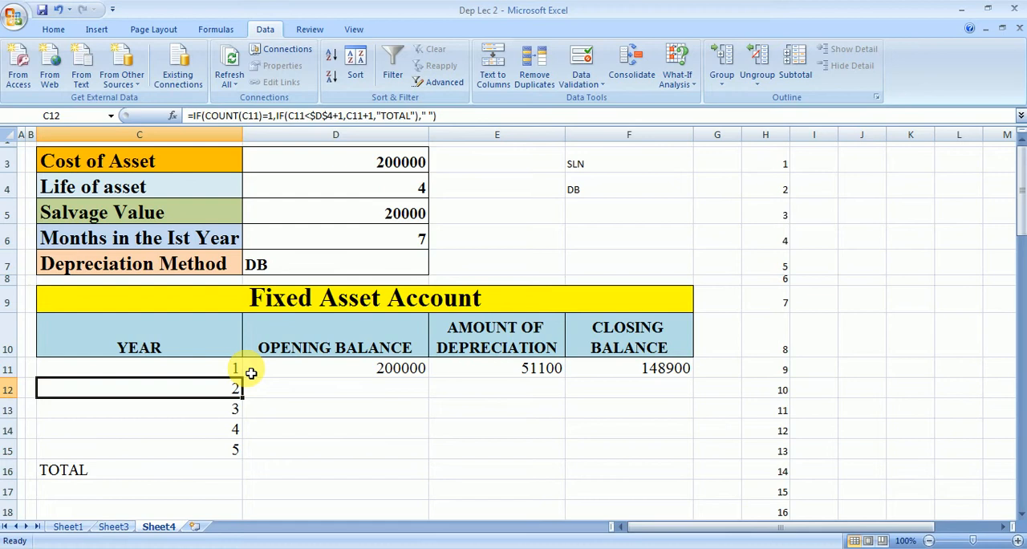
click(369, 394)
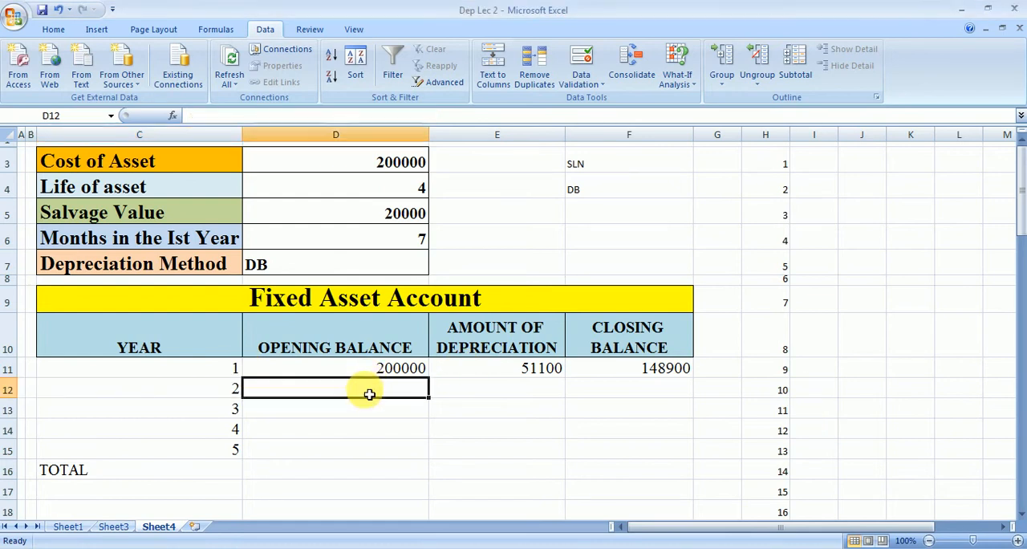
double_click(370, 395)
text(=if)
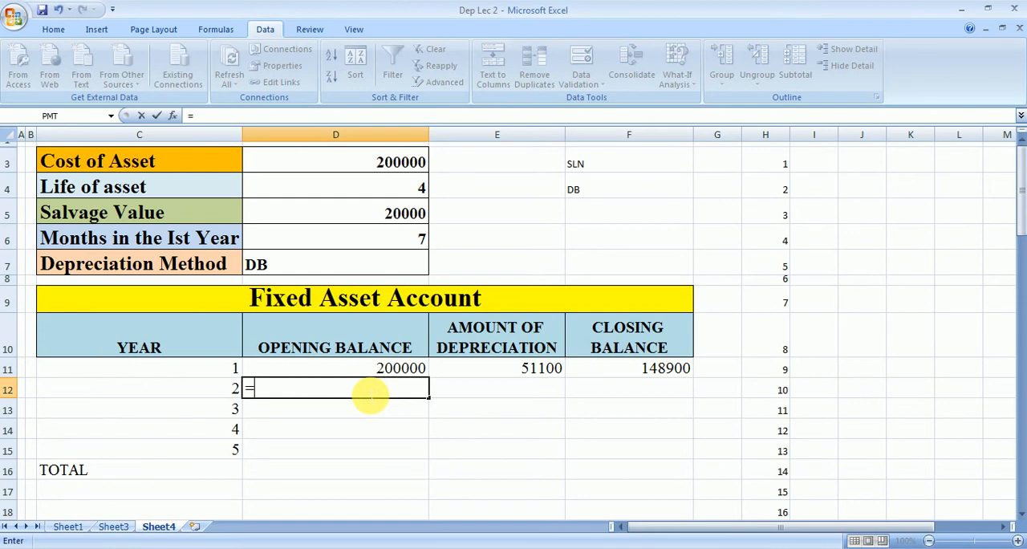
key(Tab)
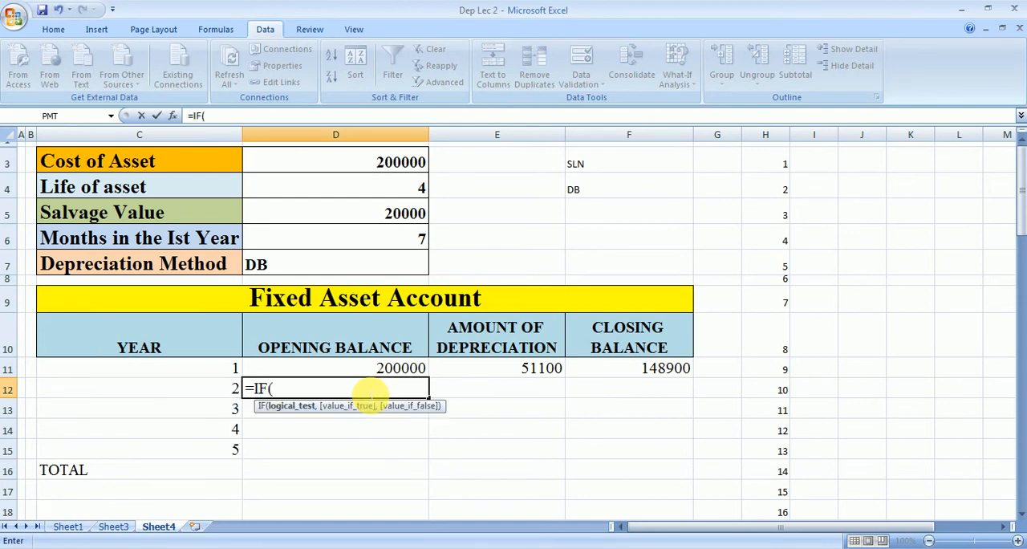
click(223, 389)
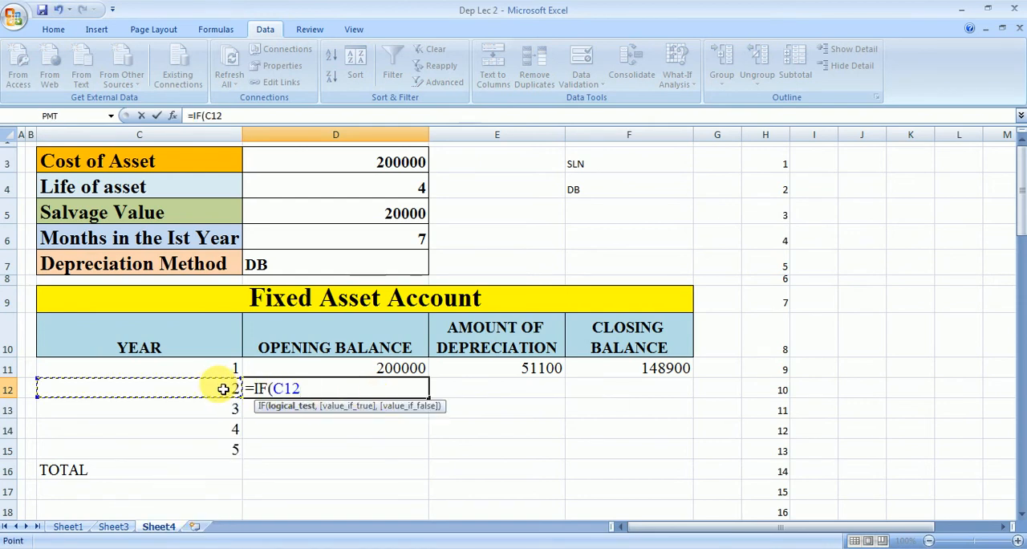
text(=" ")
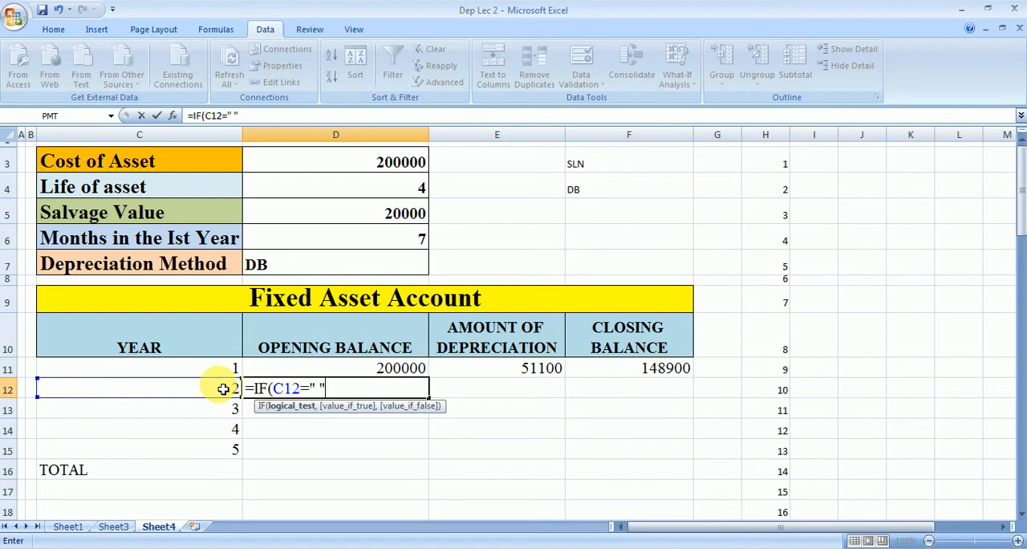
text(,)
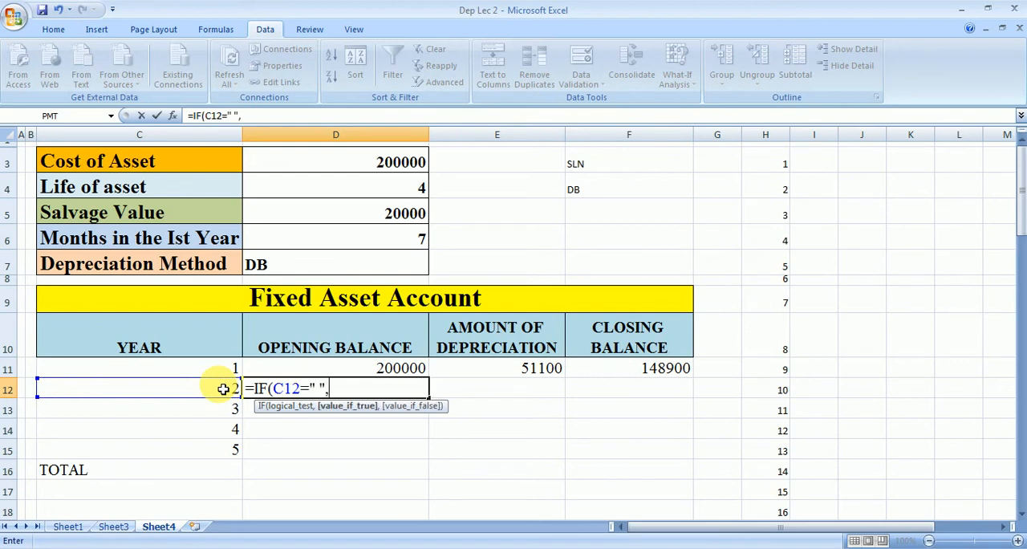
text(" ",)
Step: Complete D12's IF formula with " " as the true value and the closing balance F11 as the false value
click(653, 369)
text())
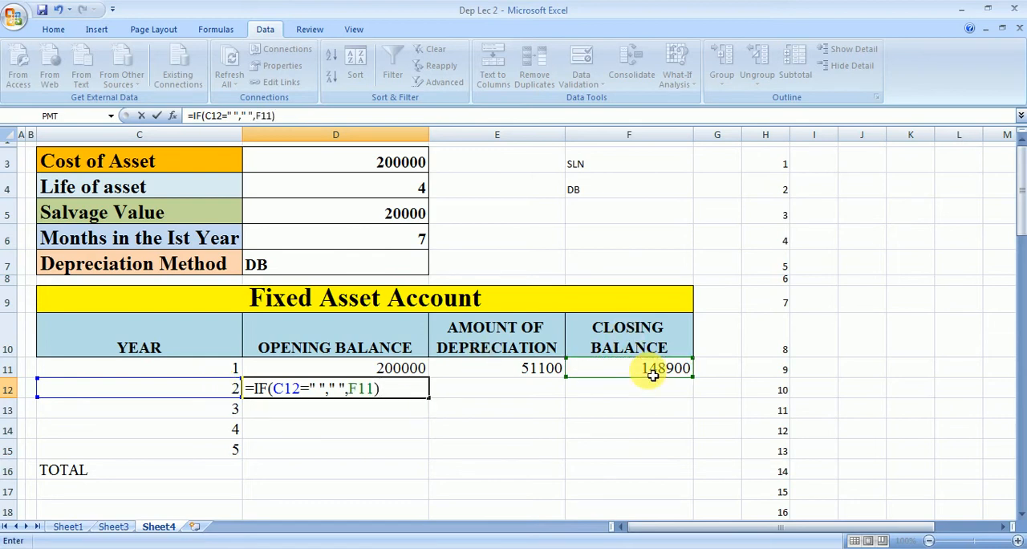
key(Return)
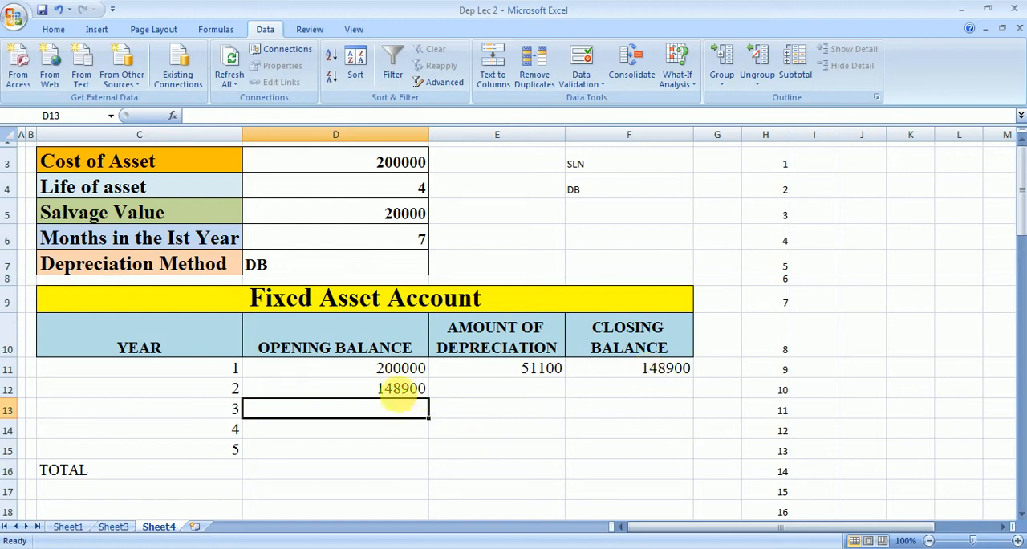
Step: Edit D12's formula to put an outer IF with the test COUNT(C12)=1 before the existing IF, keeping that IF as the true value
click(399, 391)
click(343, 476)
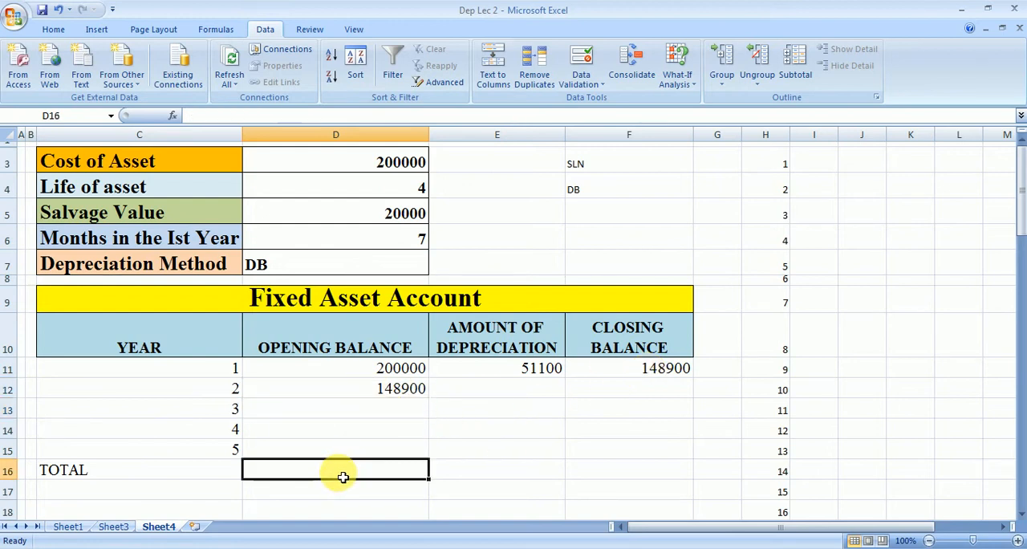
double_click(389, 390)
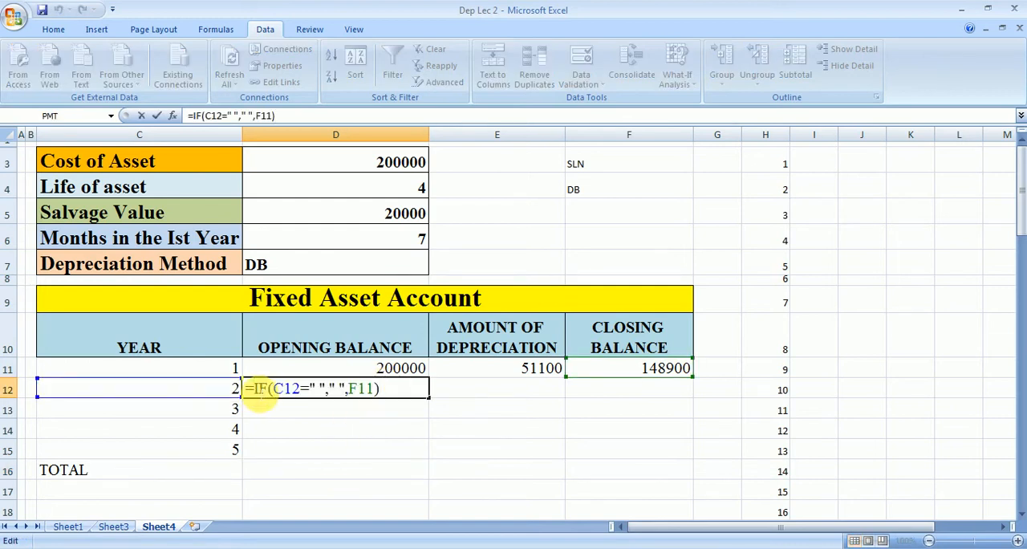
click(253, 390)
text(I)
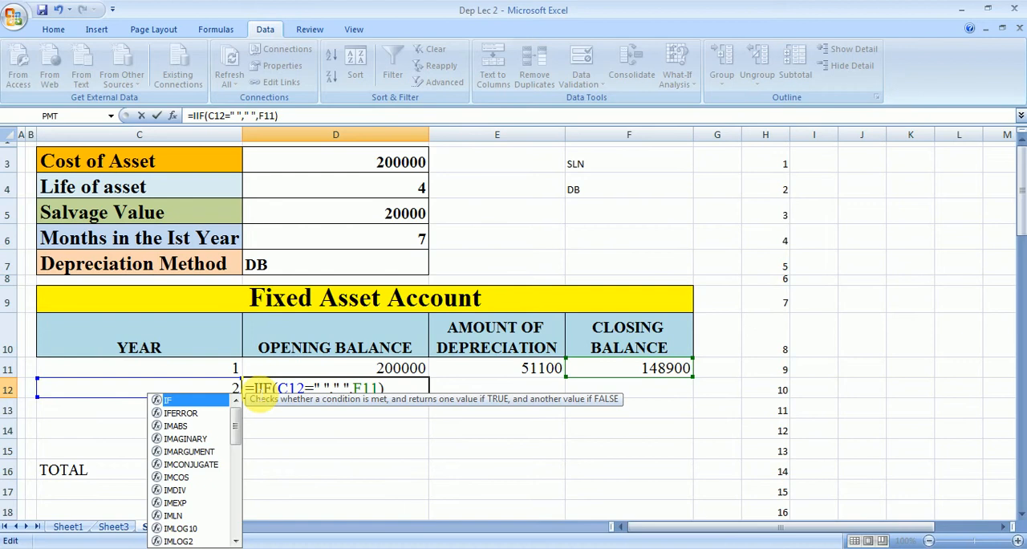
text(F(C)
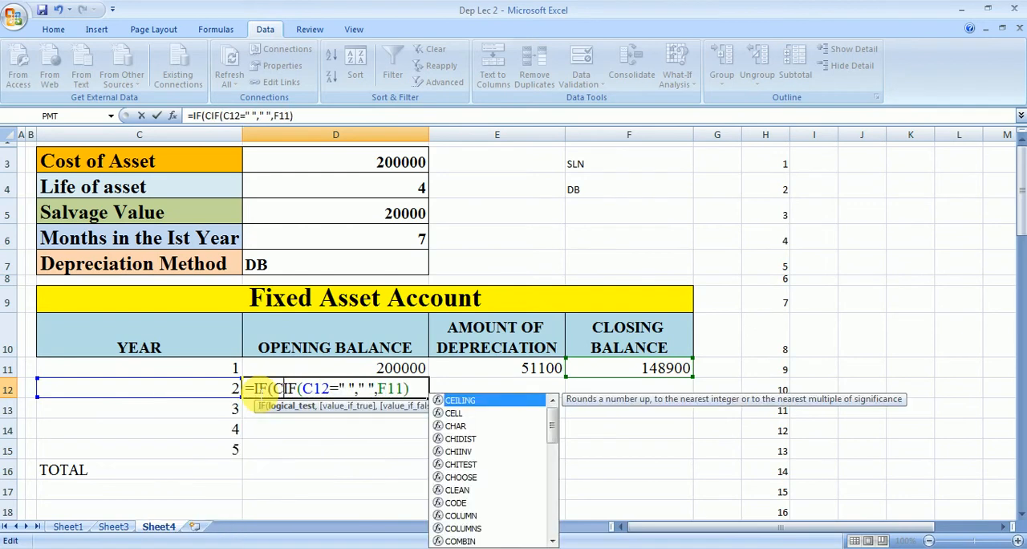
text(OUNT)
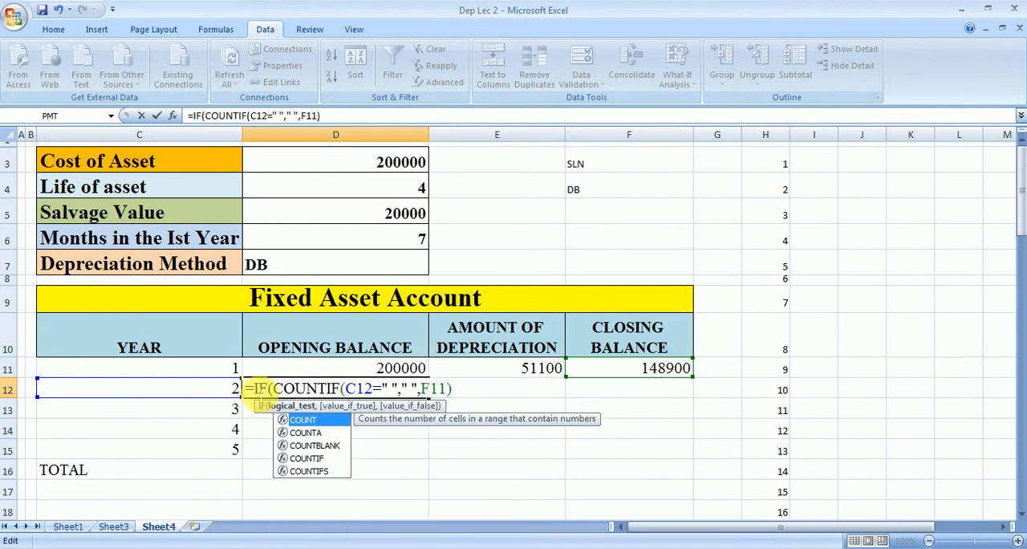
text(()
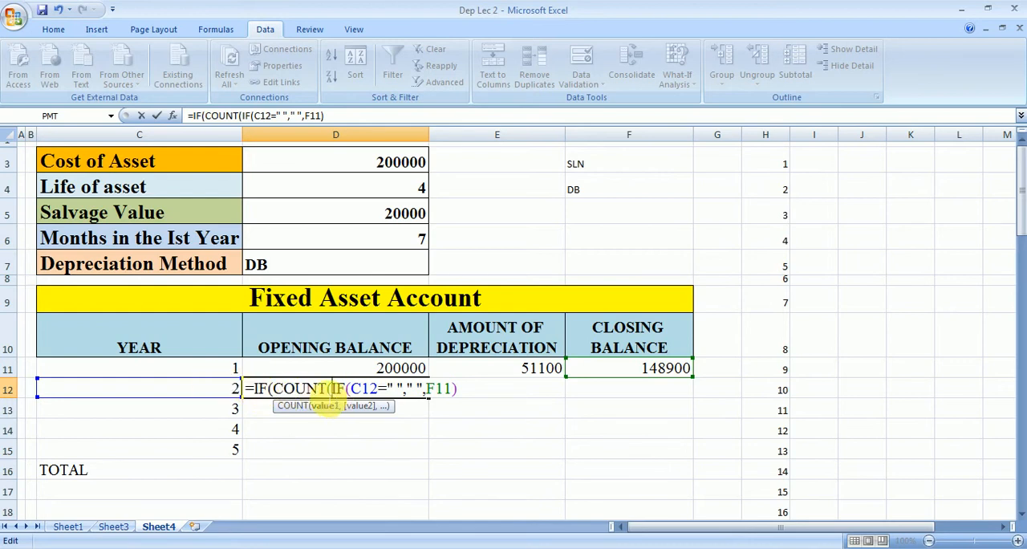
click(220, 395)
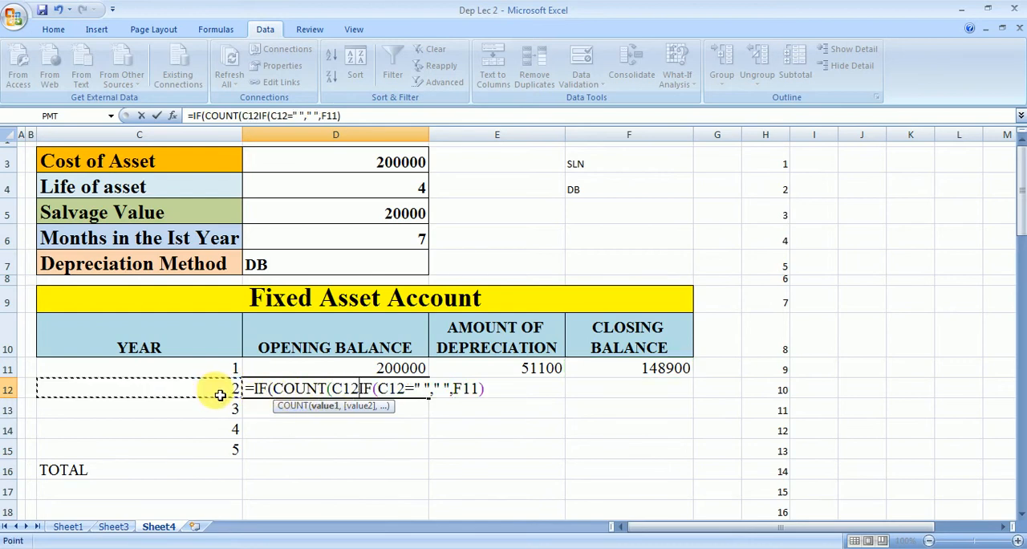
text()=1,)
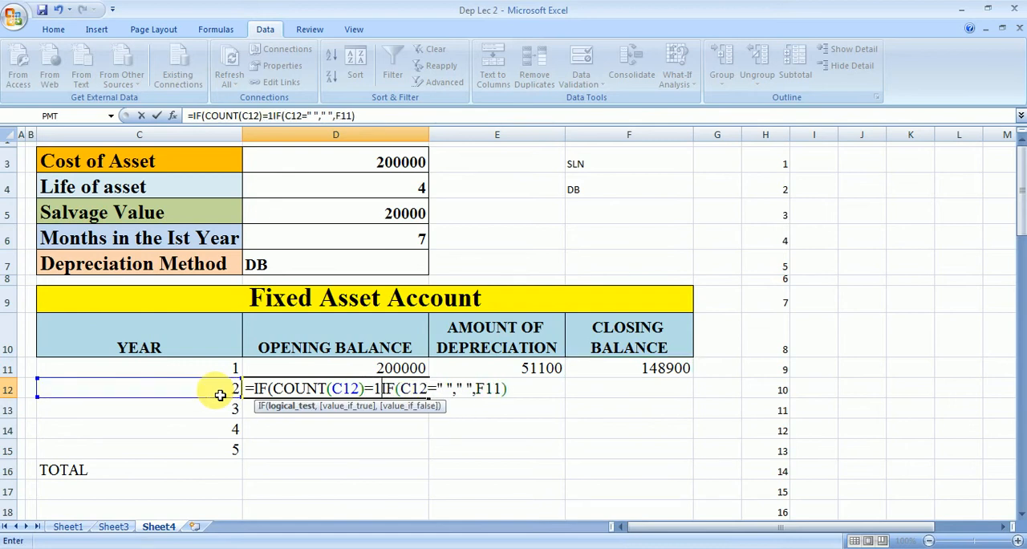
Step: Finish D12's formula with " " as the outer IF's false value and select the cell again
click(523, 393)
text(," ")
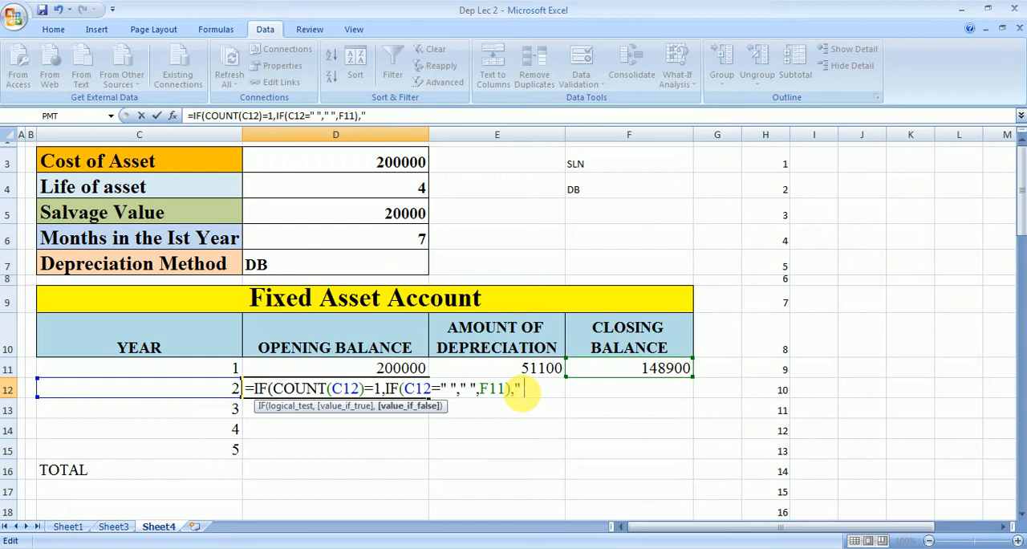
text())
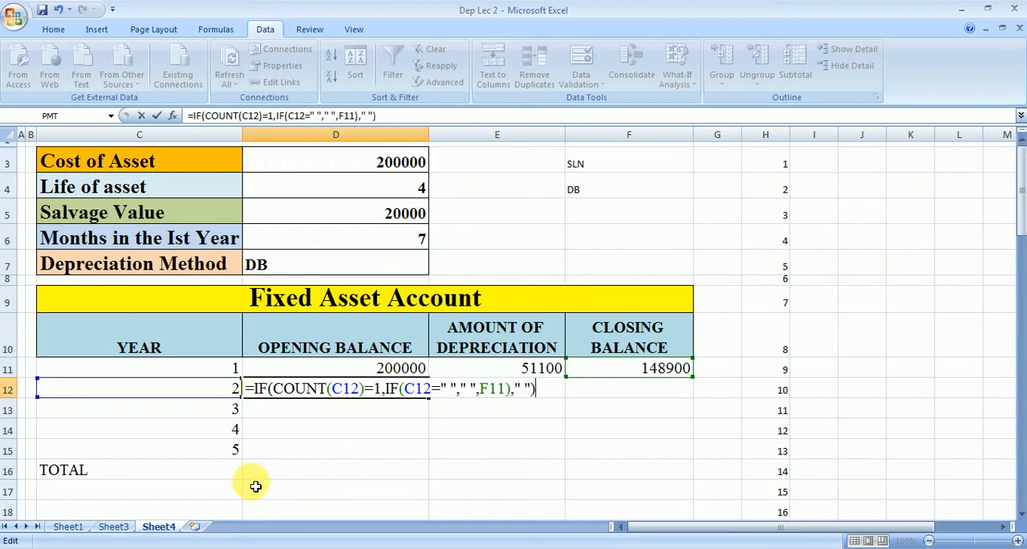
key(Return)
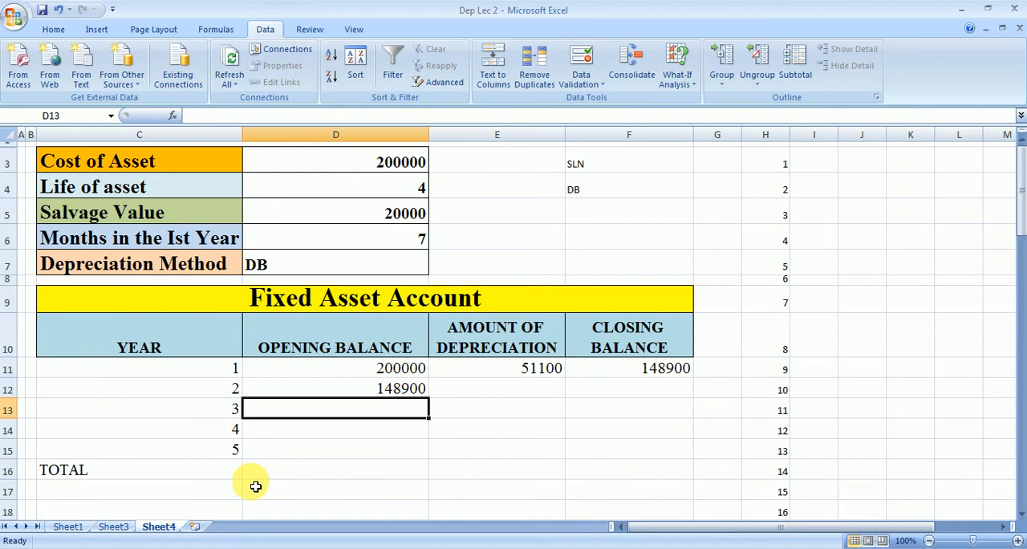
click(409, 388)
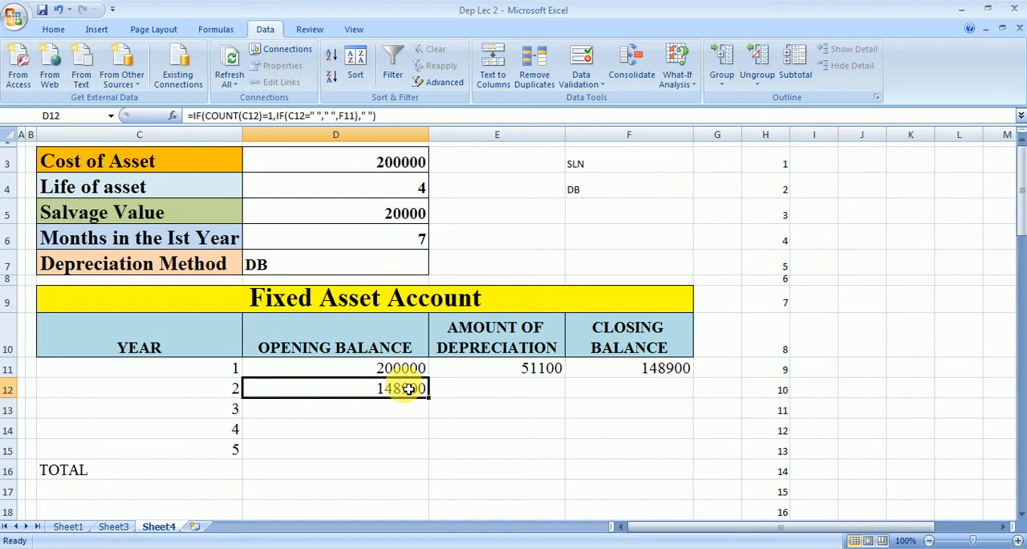
Step: Fill the depreciation formula from E11 down to E12
click(489, 385)
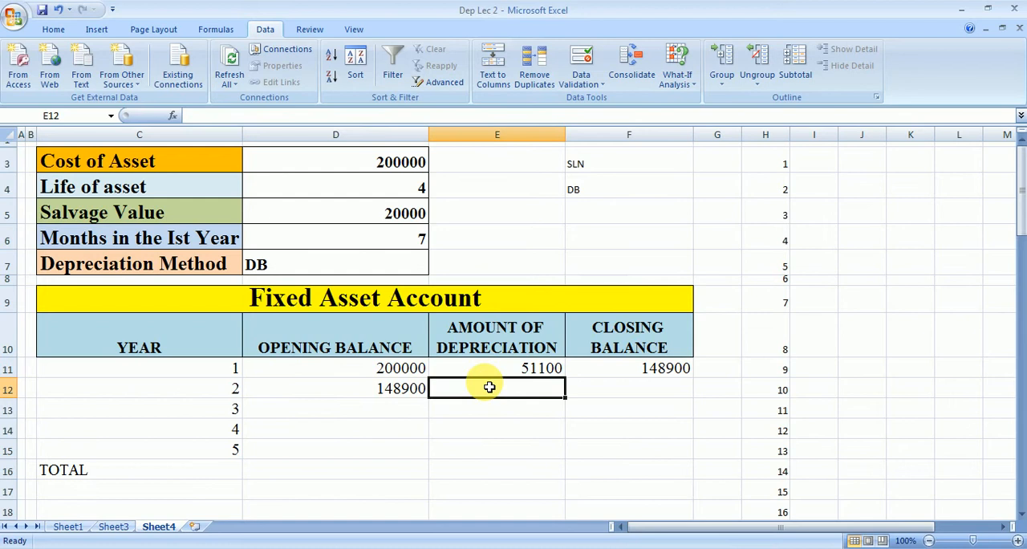
click(498, 367)
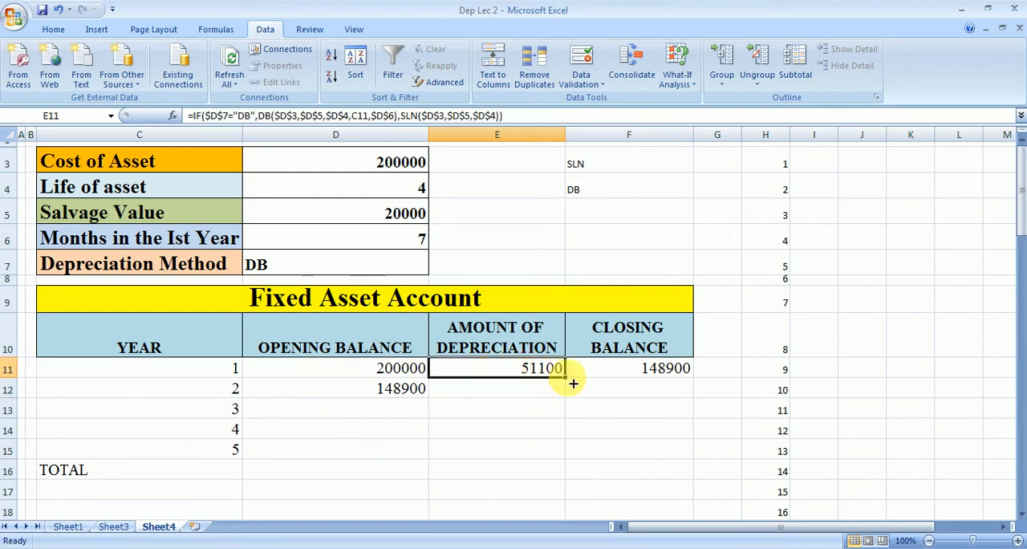
drag(566, 383, 569, 394)
click(535, 409)
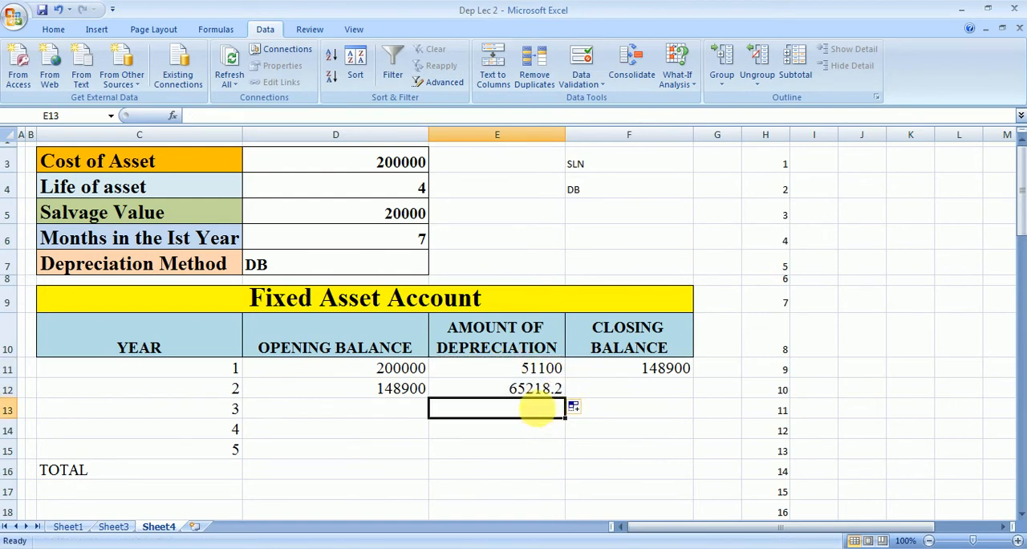
Step: Edit the depreciation formula in E12 and insert an outer IF function in front of the existing IF
click(540, 393)
double_click(540, 393)
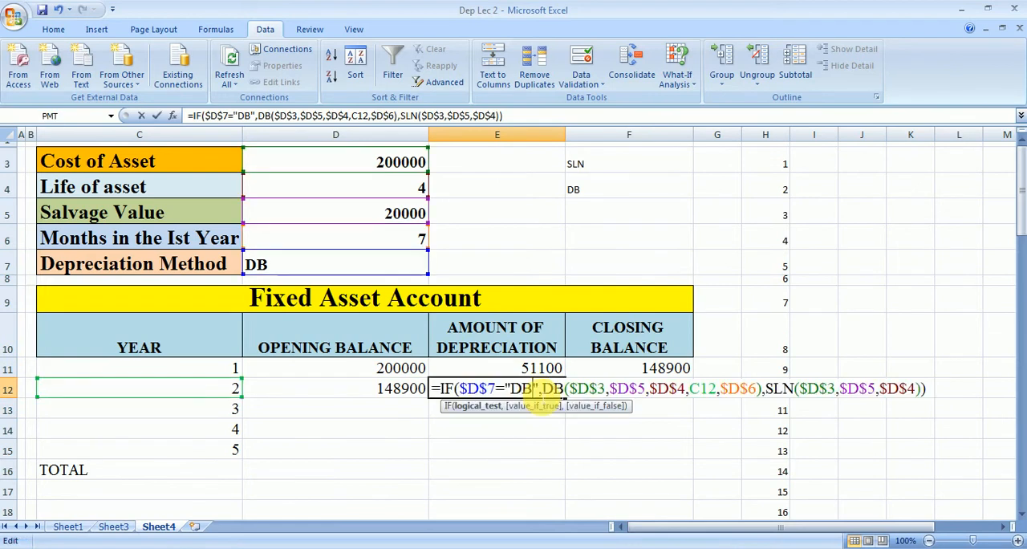
click(443, 393)
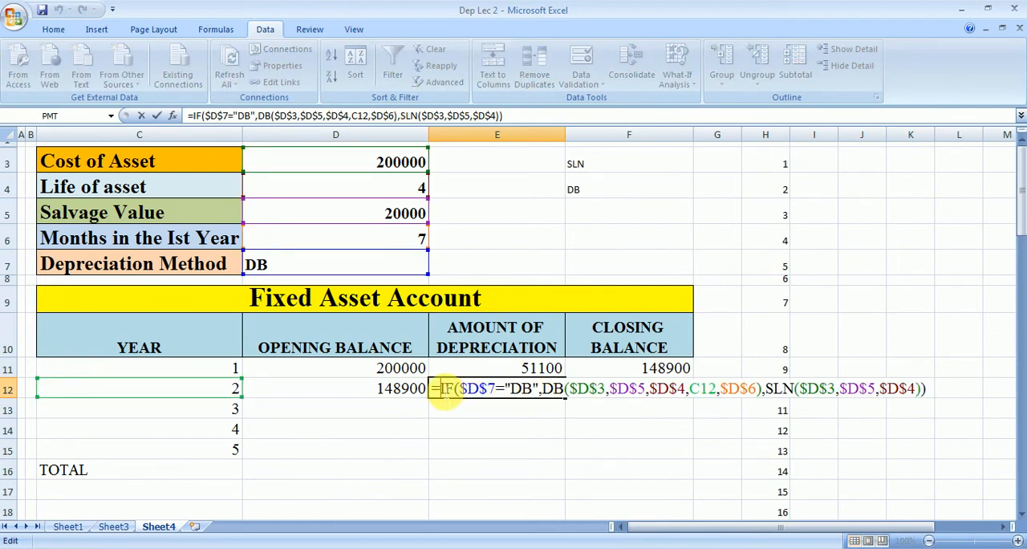
key(F7)
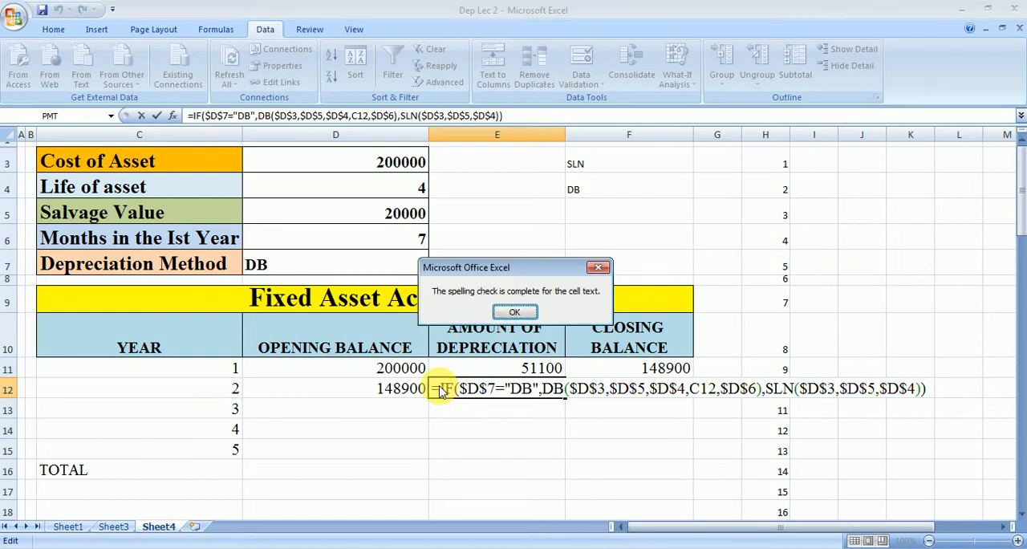
click(598, 267)
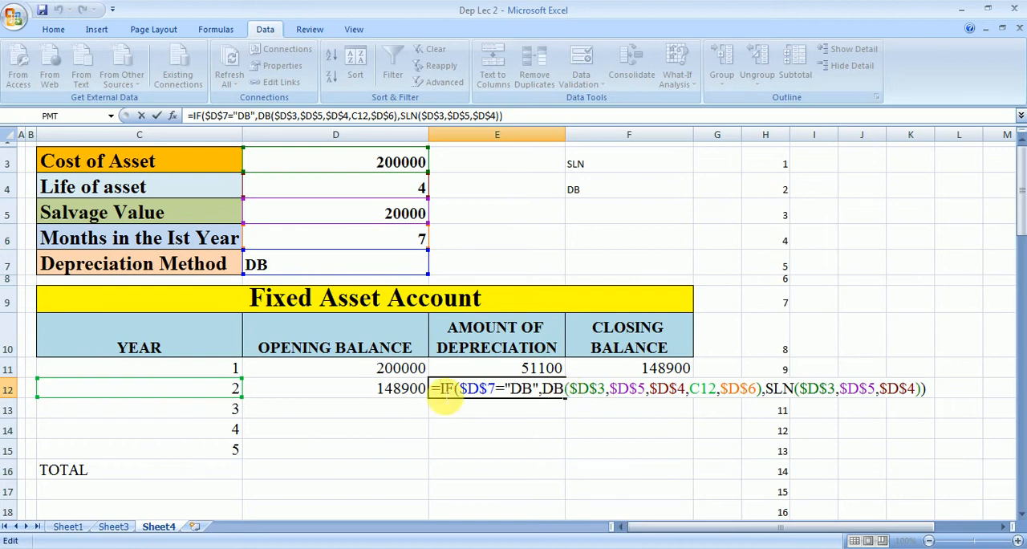
text(IF()
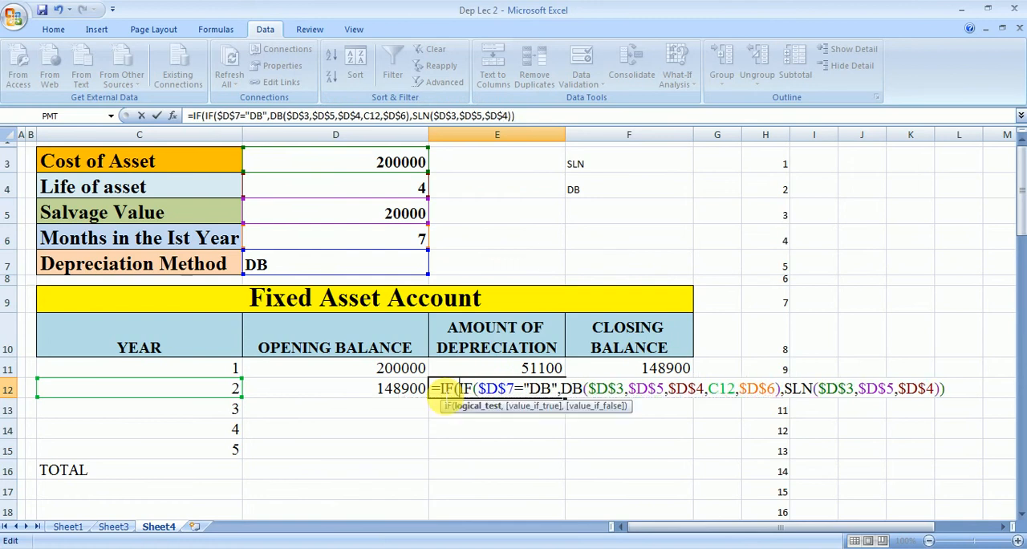
Step: Complete E12's outer IF with the test C12=" " and true value " ", keeping the existing depreciation IF as the false value
click(234, 389)
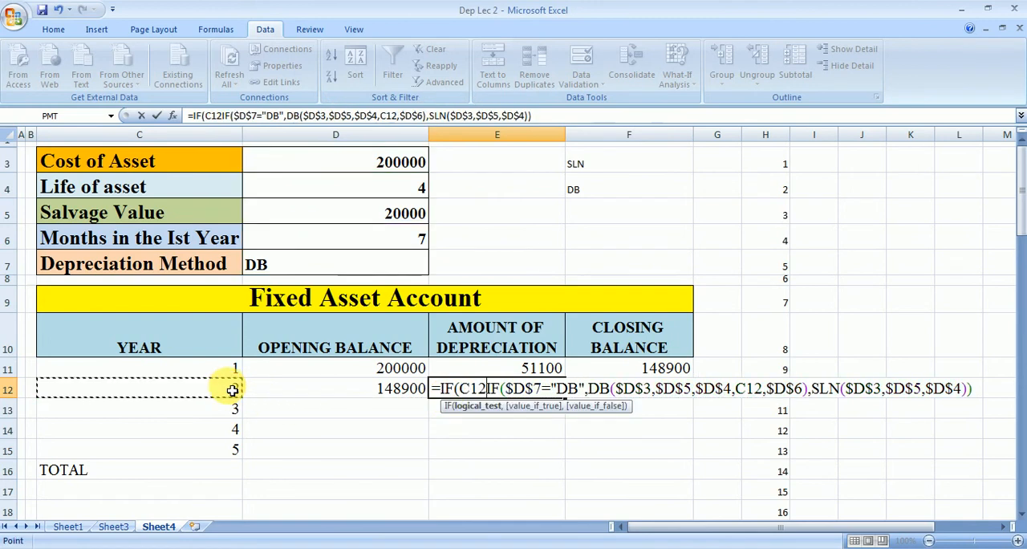
text(=" ",)
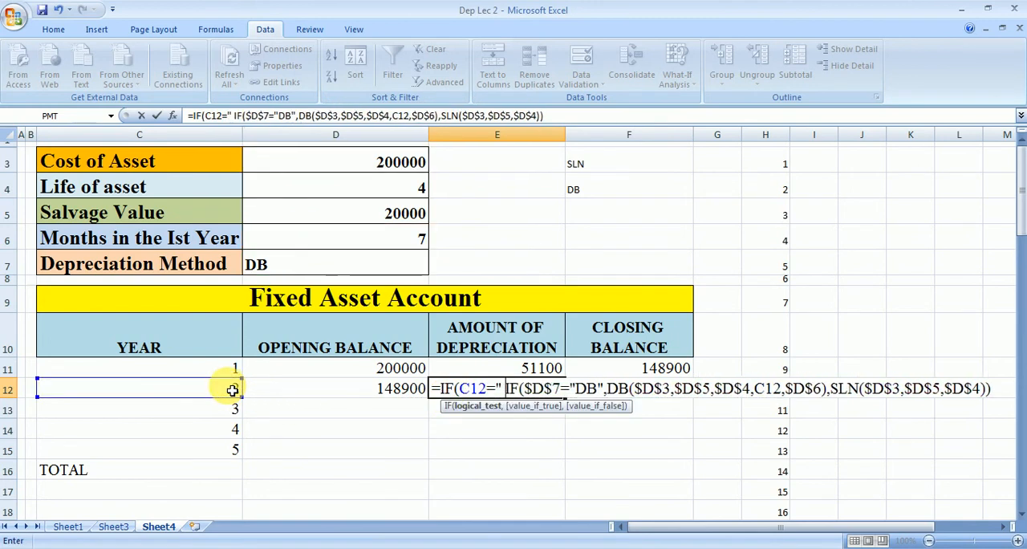
text(" ",)
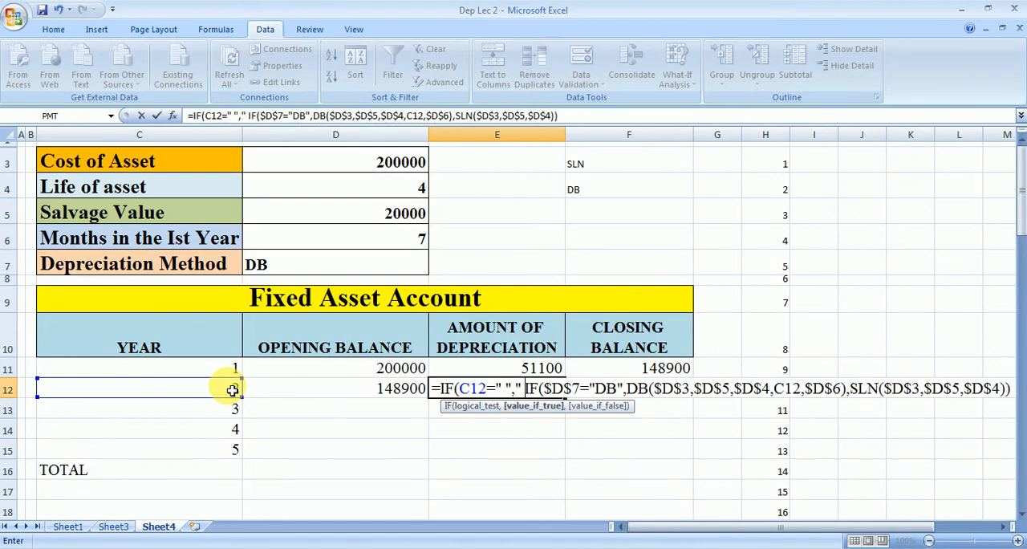
text(,)
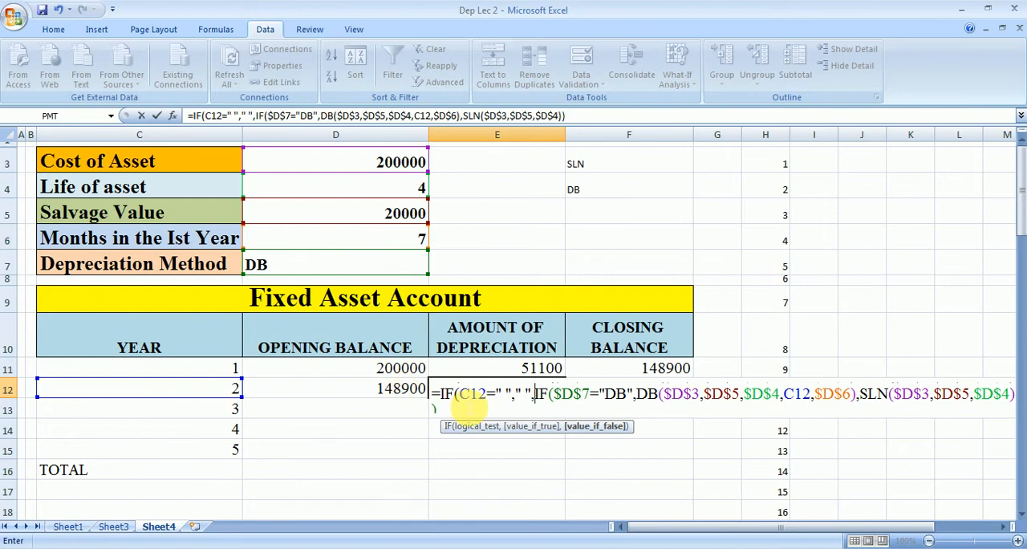
click(436, 407)
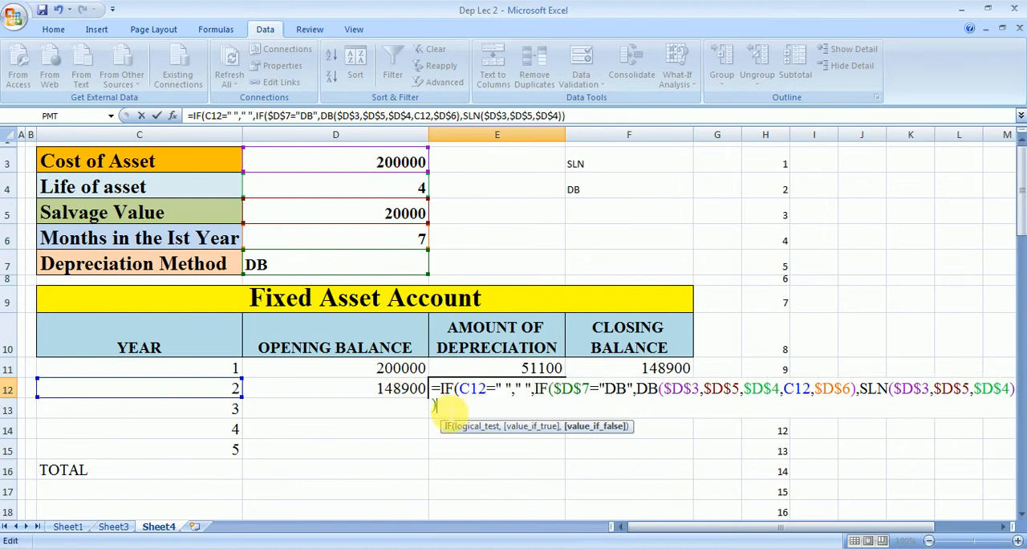
text())
key(Return)
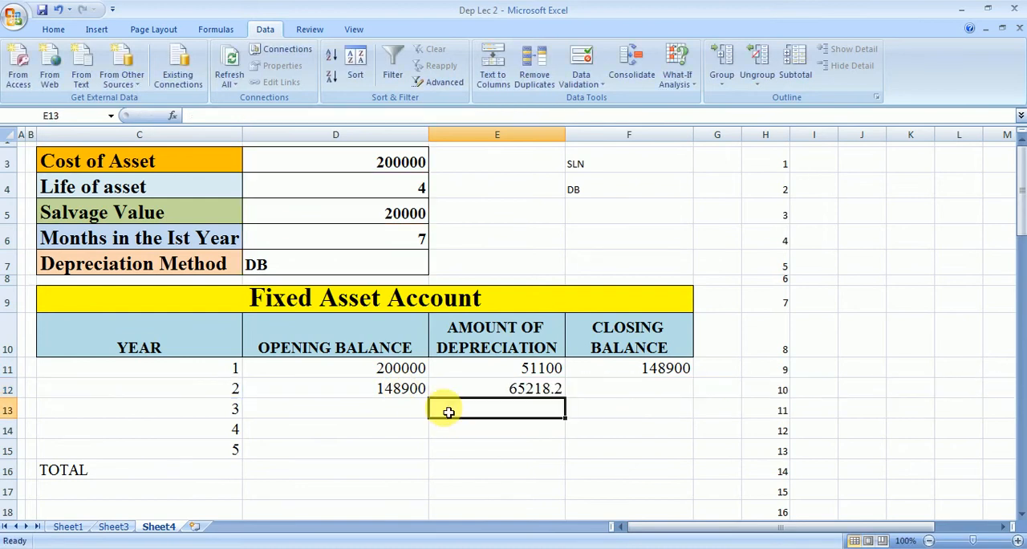
Step: Edit E12's formula to wrap it in another outer IF with the test C12="TOTAL"
click(481, 390)
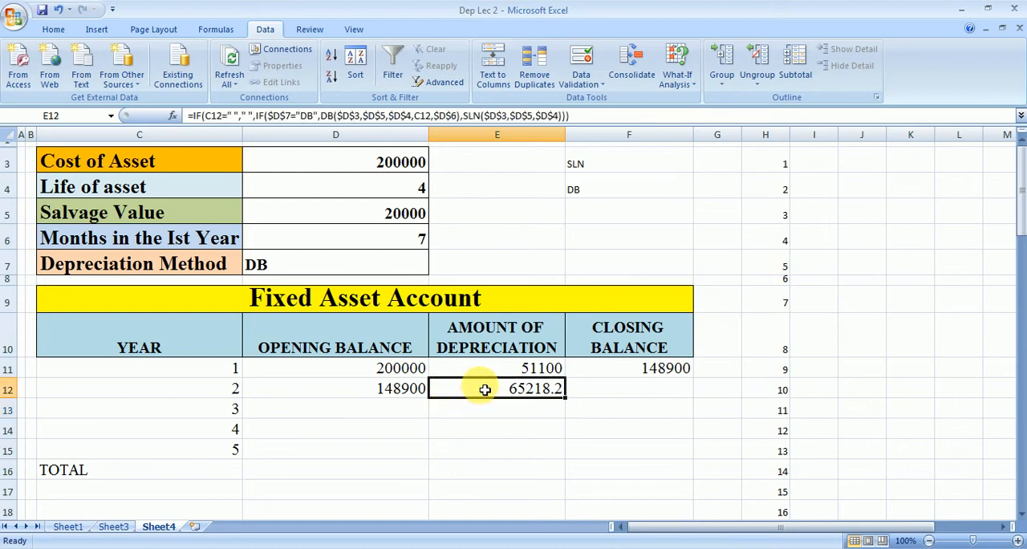
double_click(484, 390)
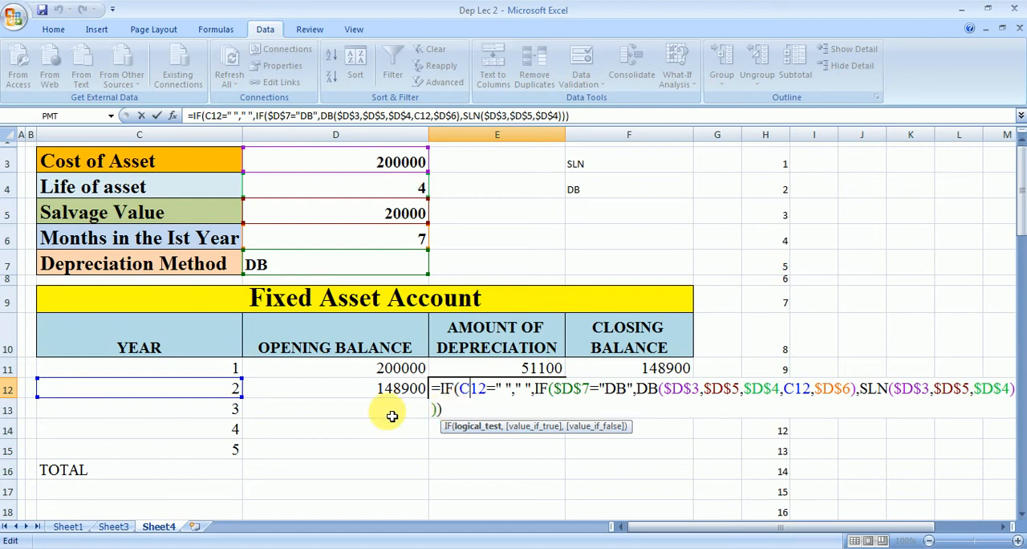
click(442, 392)
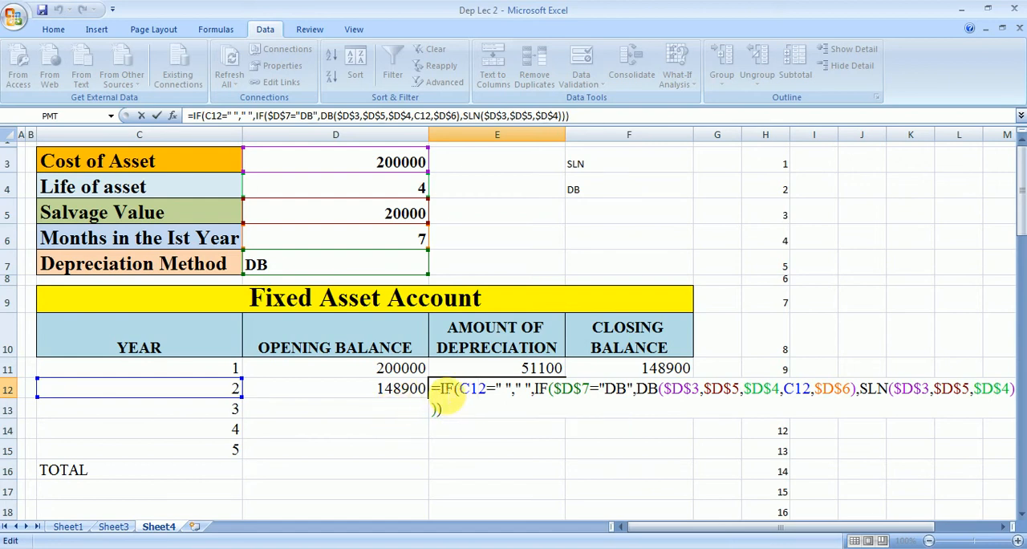
text(IF()
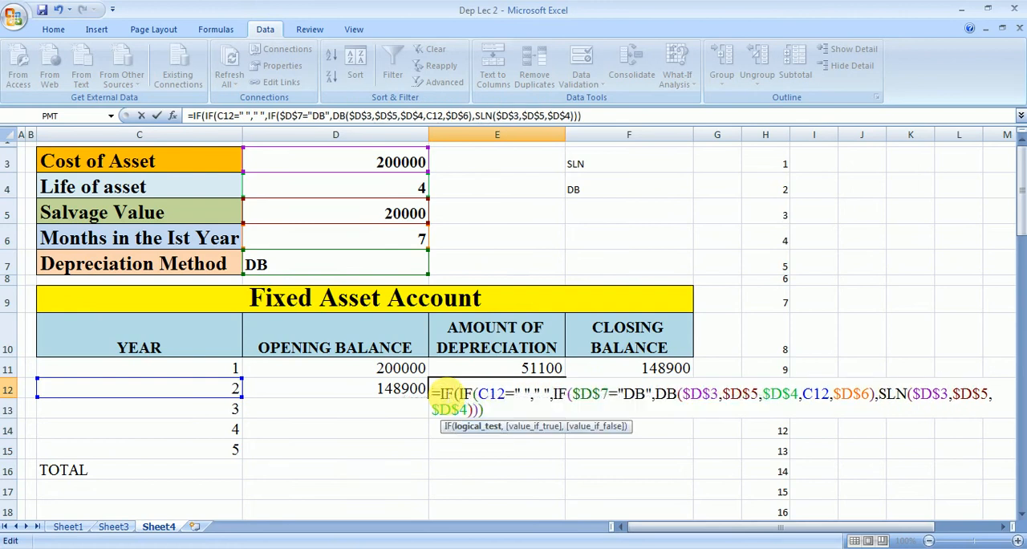
click(219, 393)
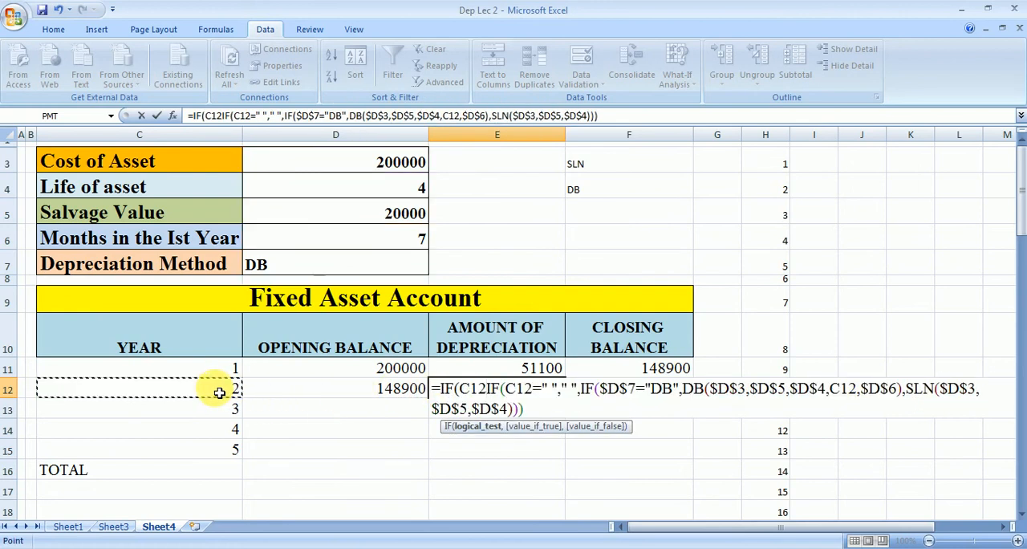
text(=")
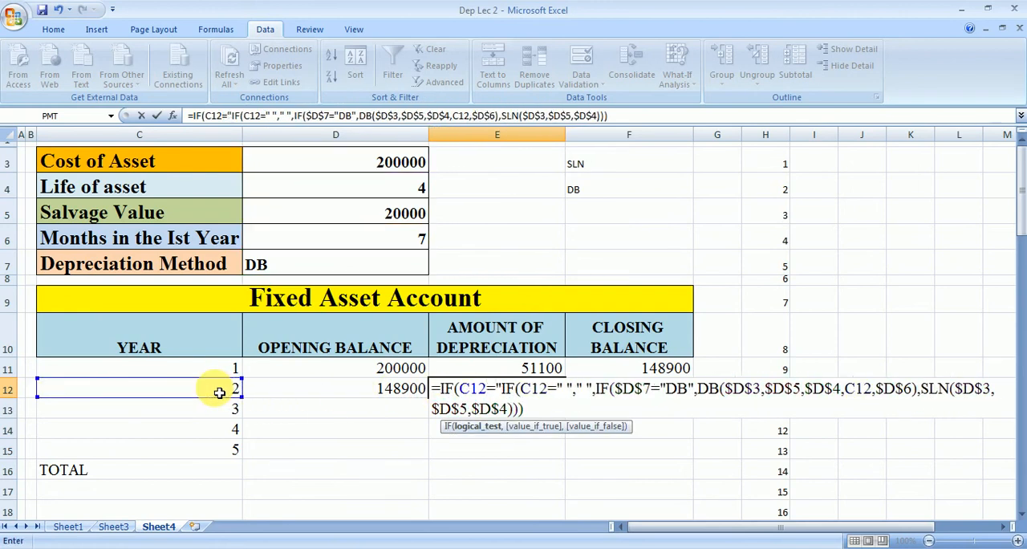
text(TOTAL")
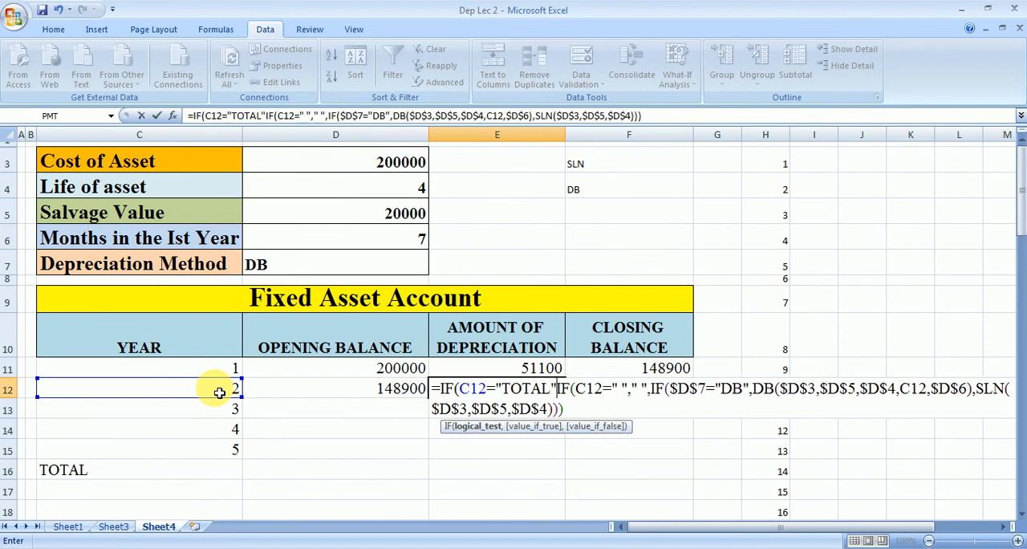
text(,)
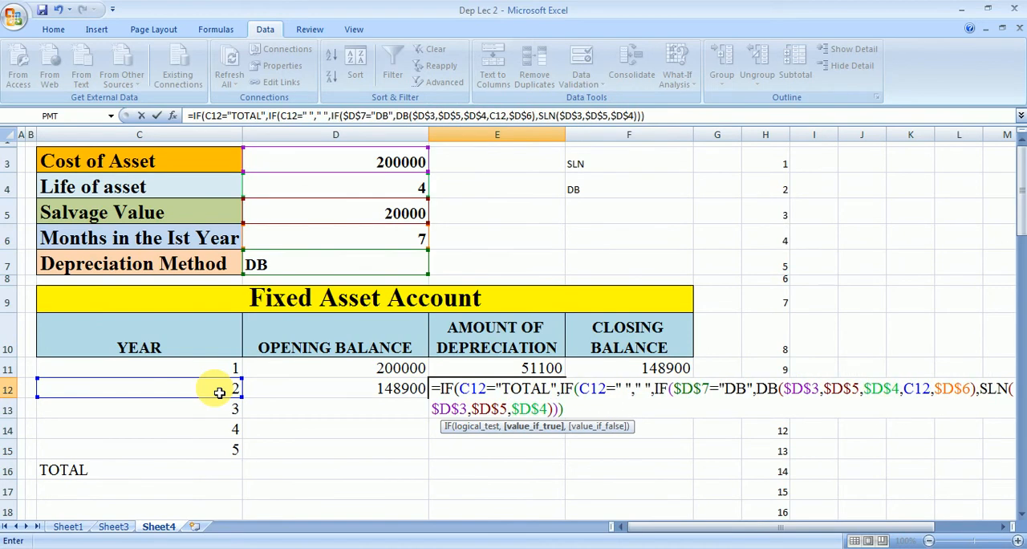
text(SUM)
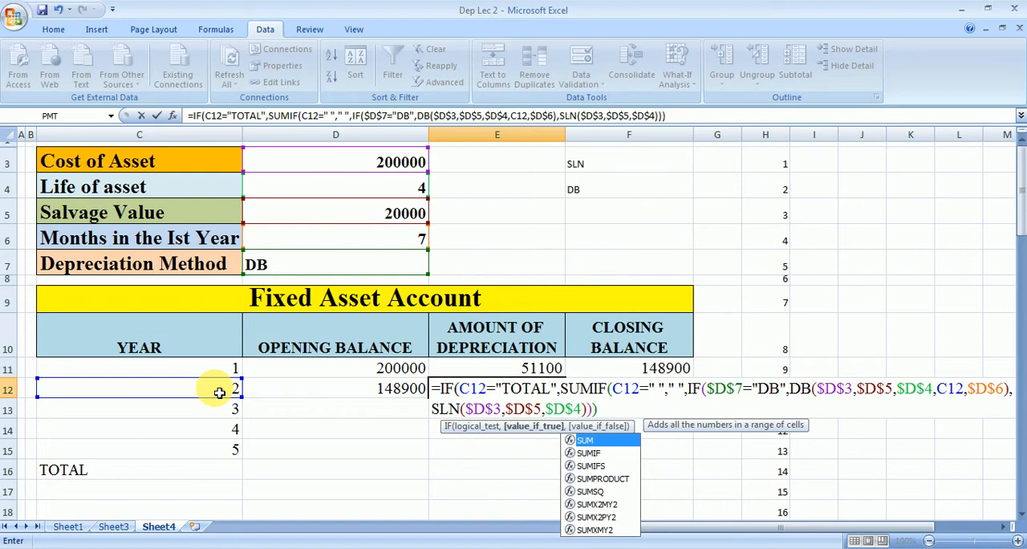
text(()
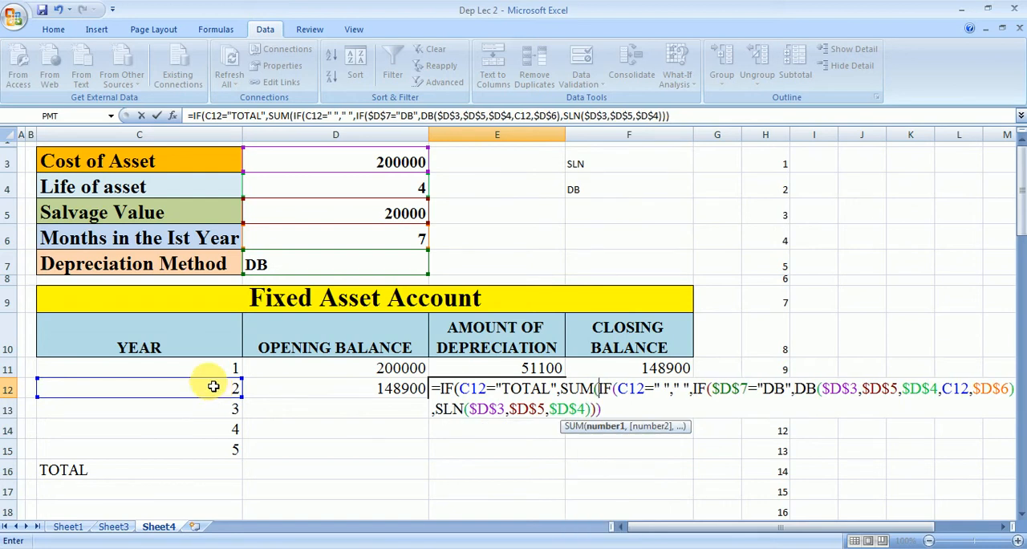
Step: Enter SUM(E11:E11) as the true value of E12's outer IF, with the existing IF as the false value
click(546, 374)
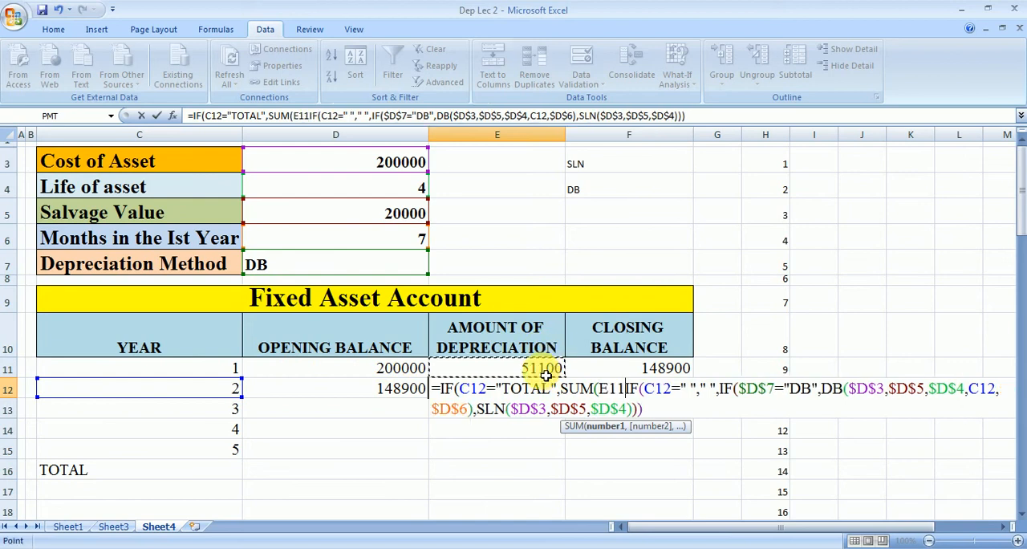
key(F8)
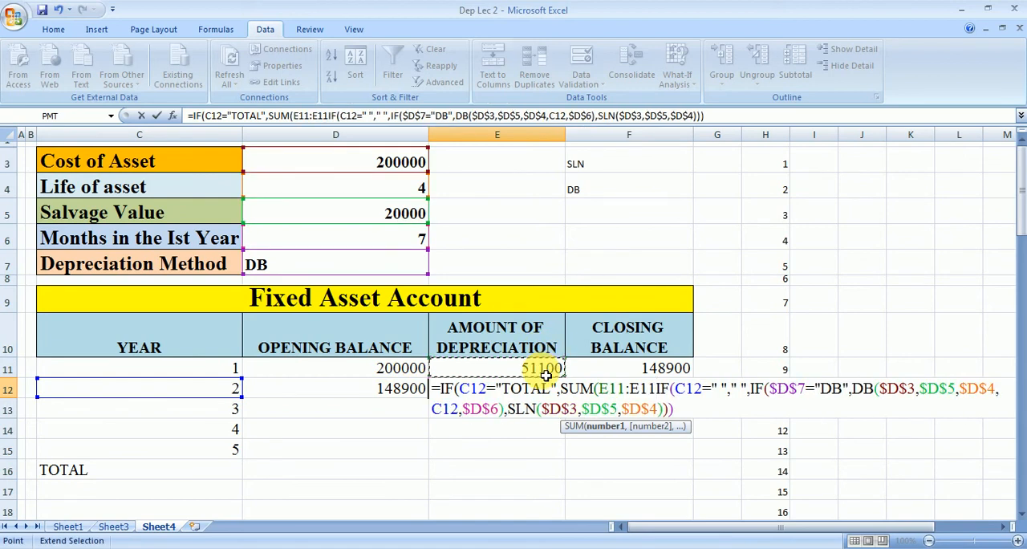
text())
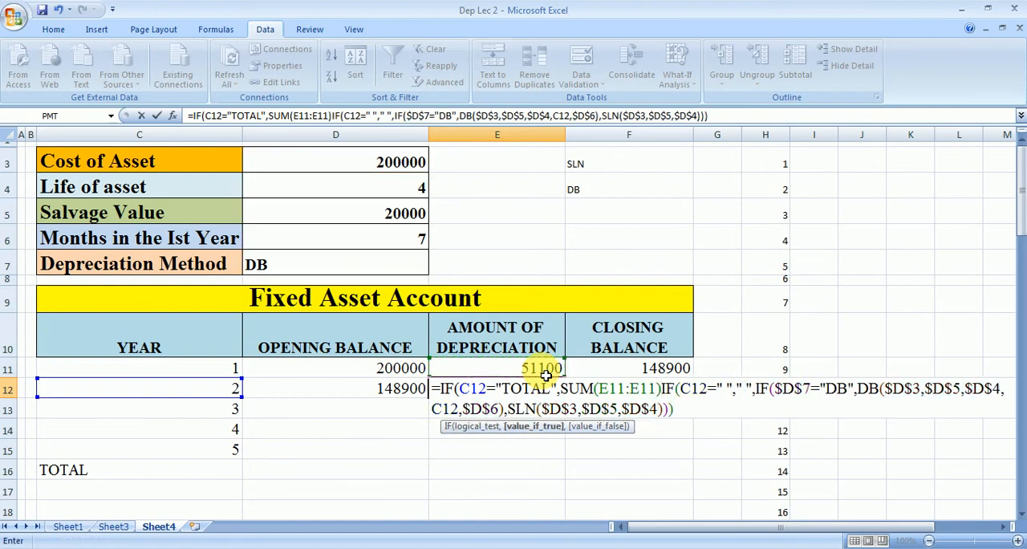
text(,)
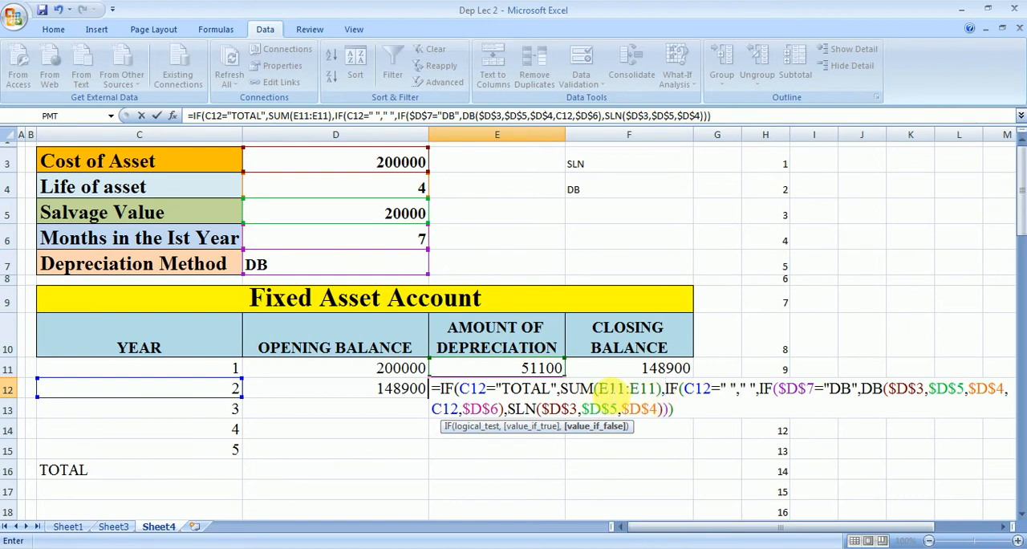
Step: Make the SUM range's starting reference absolute as $E$11, then close the outer IF and commit E12's formula
click(609, 389)
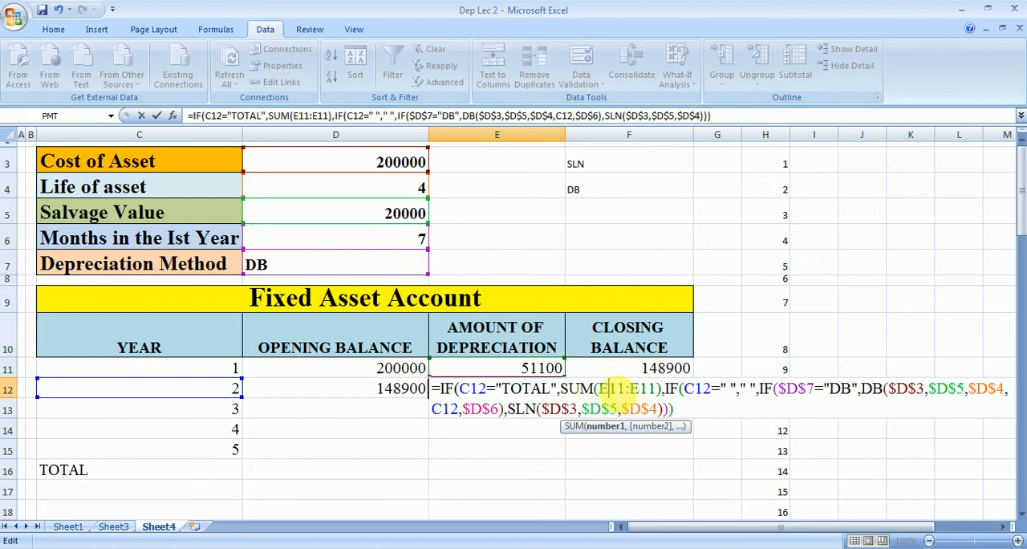
key(F4)
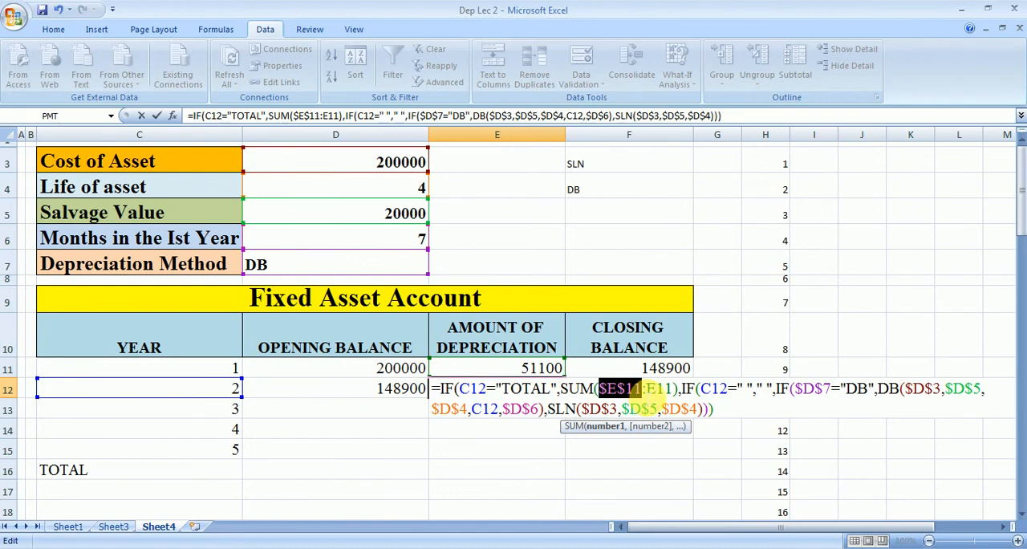
click(727, 413)
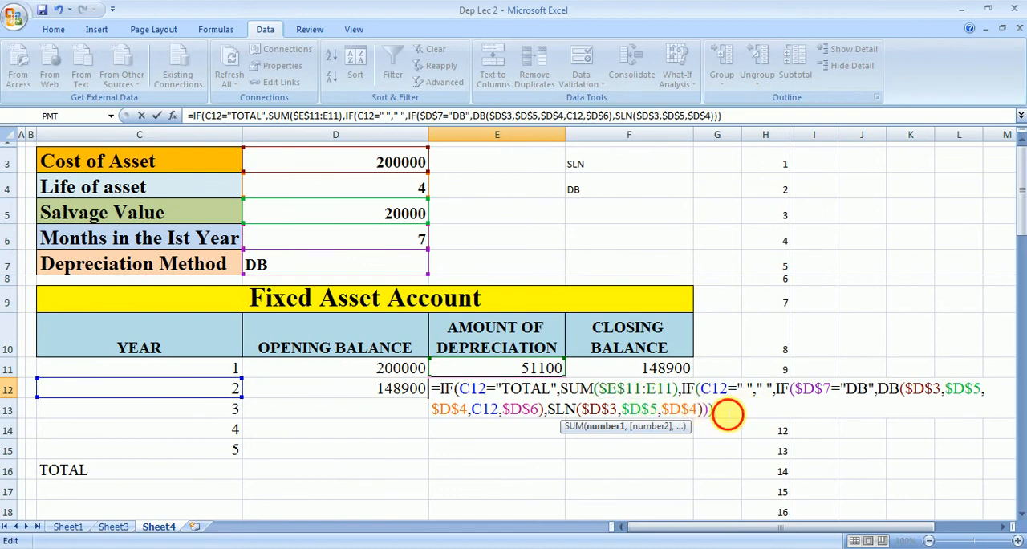
text())
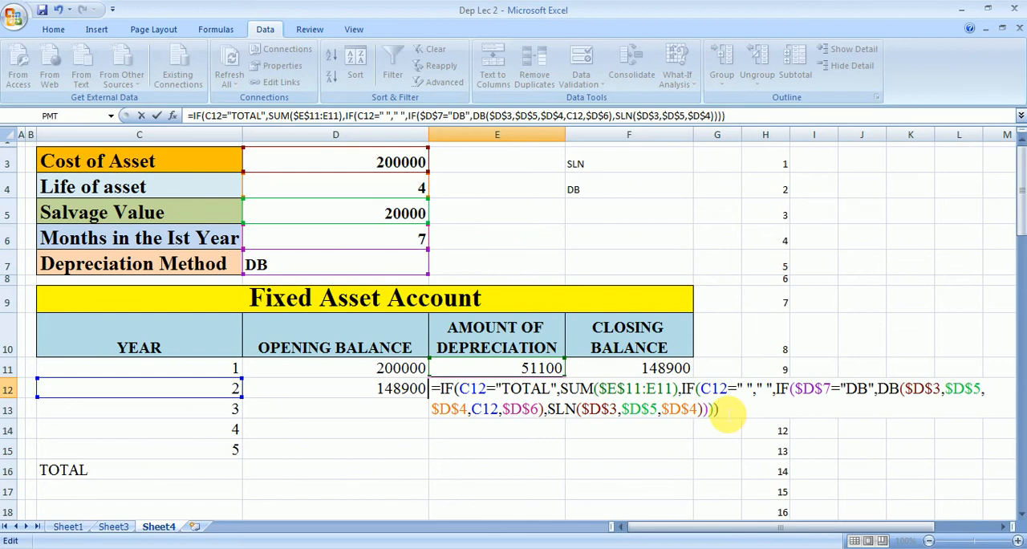
key(Return)
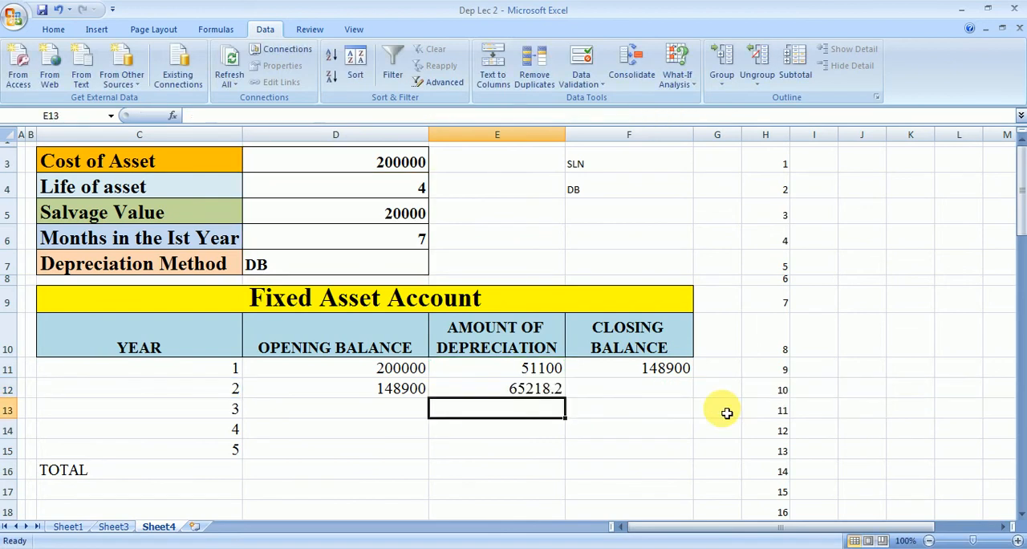
Step: Start an IF formula in F12 with the test C12=" " and " " as the true value
click(648, 393)
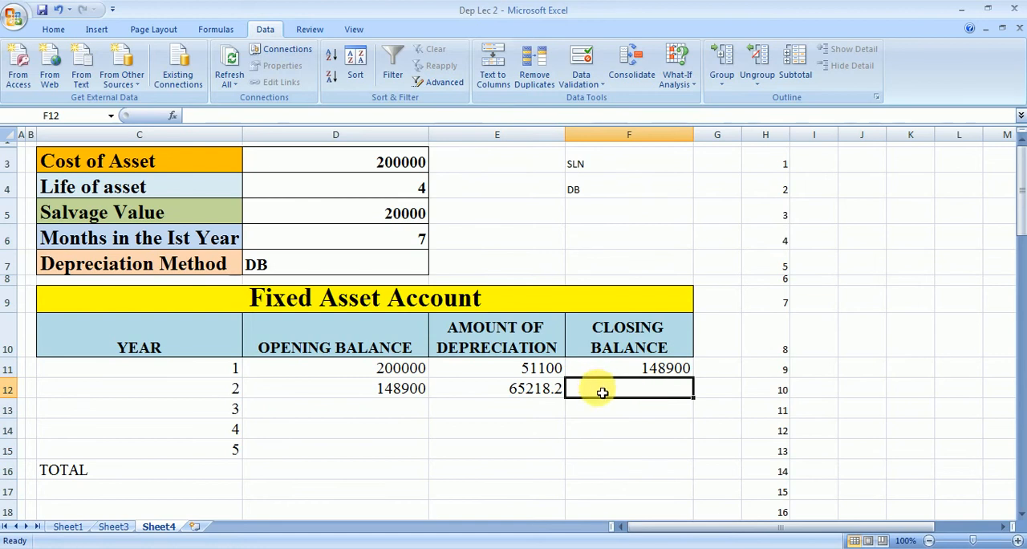
text(=IF()
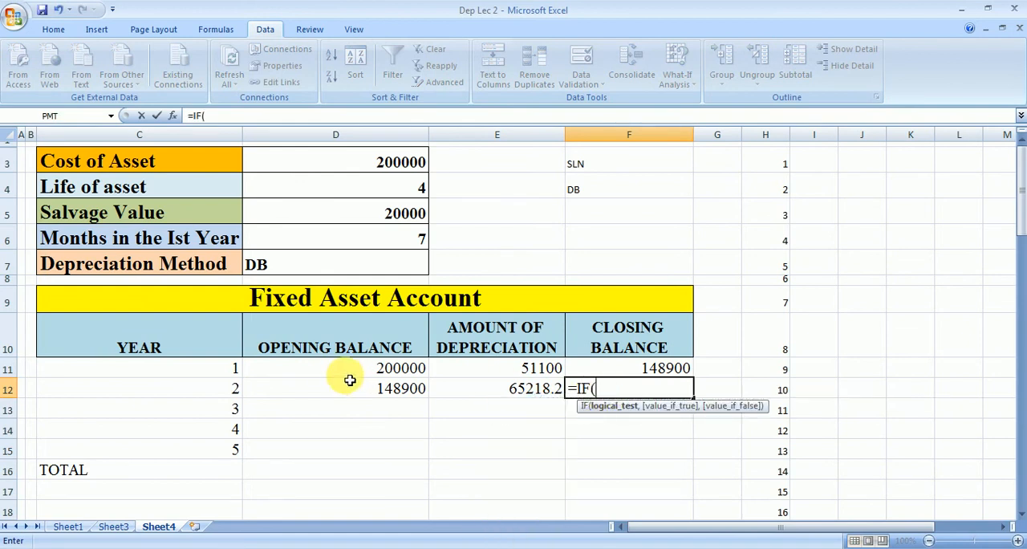
click(217, 392)
text(=)
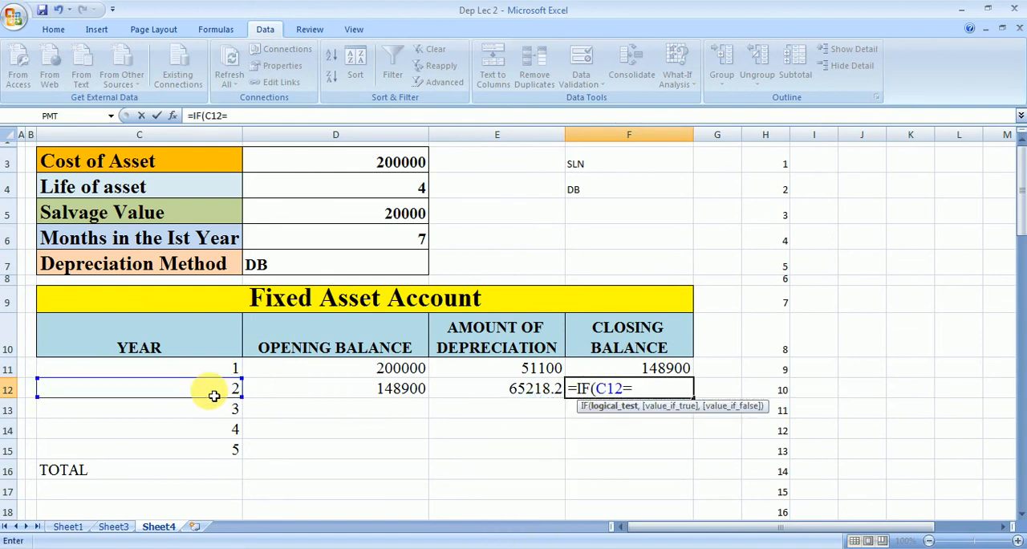
text(" ",)
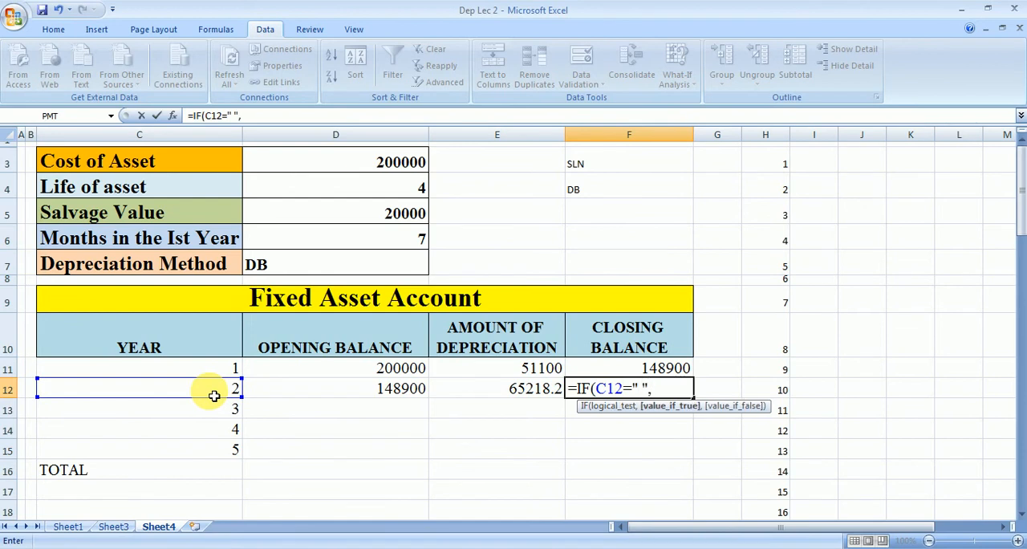
text(" ",)
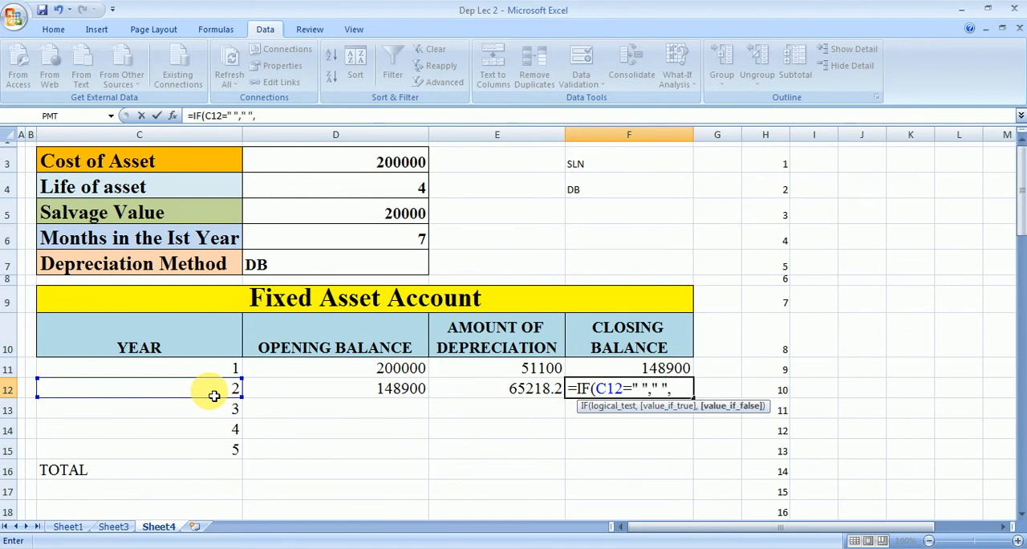
Step: Finish F12's closing balance formula with D12-E12 as the IF's false value
click(279, 399)
text(-)
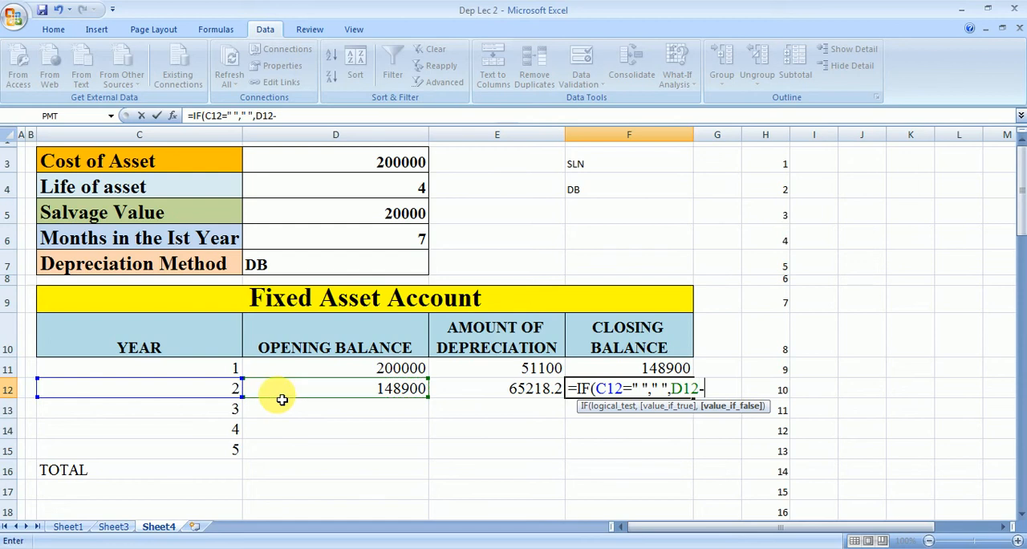
click(460, 388)
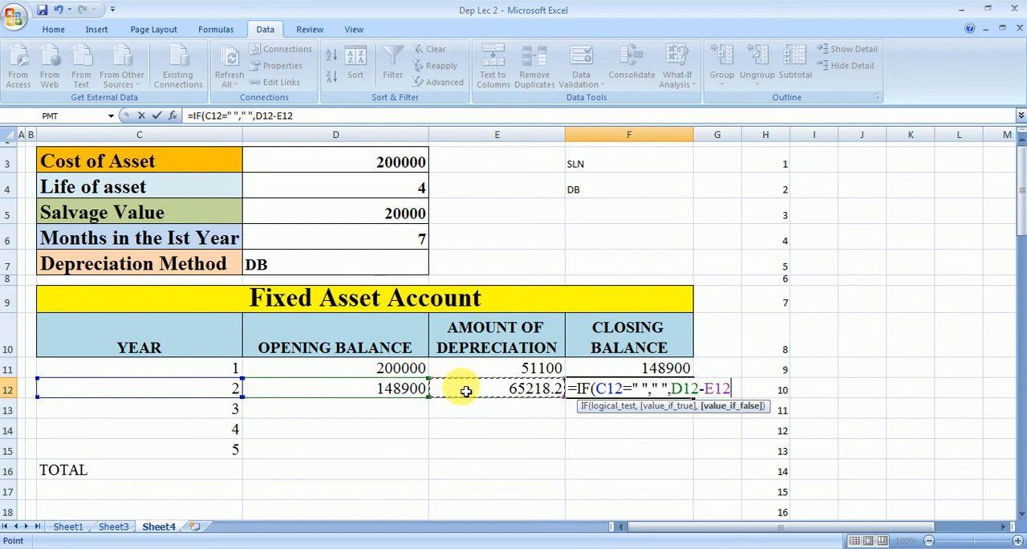
text())
key(Return)
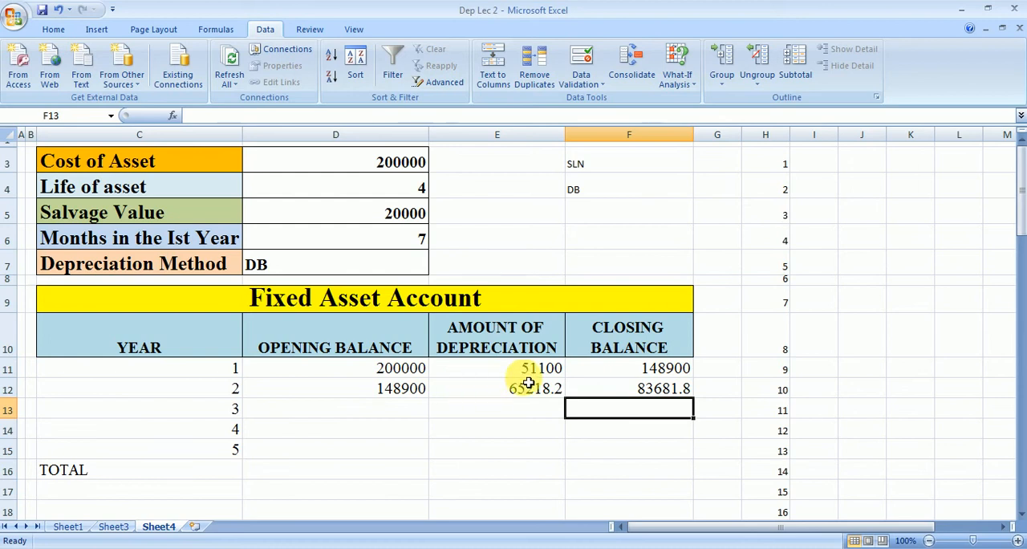
Step: Wrap F12's existing IF in an outer IF with the test COUNT(C12)=1, keeping the existing IF as its true value
click(618, 390)
double_click(588, 392)
click(580, 393)
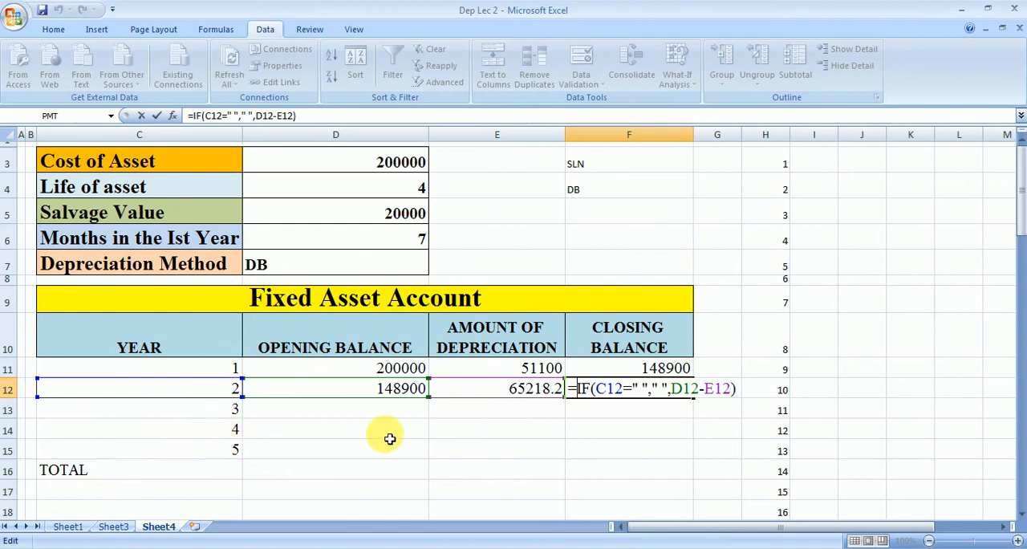
text(IF)
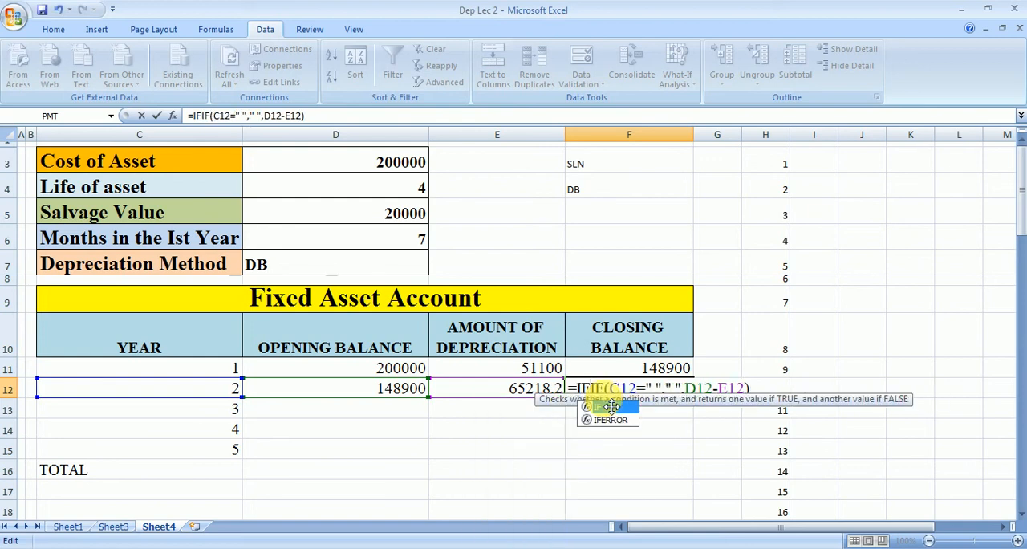
text((COUNT)
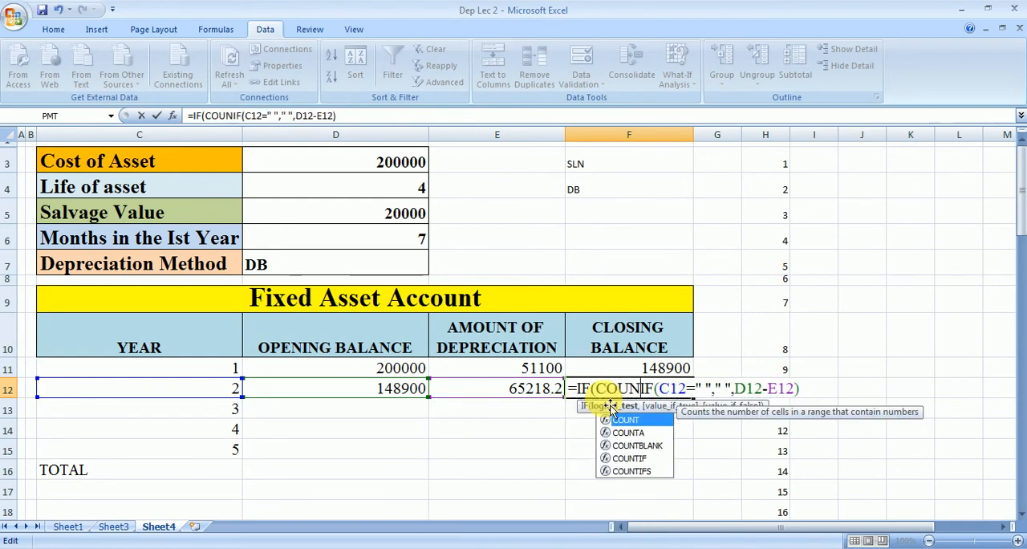
text(()
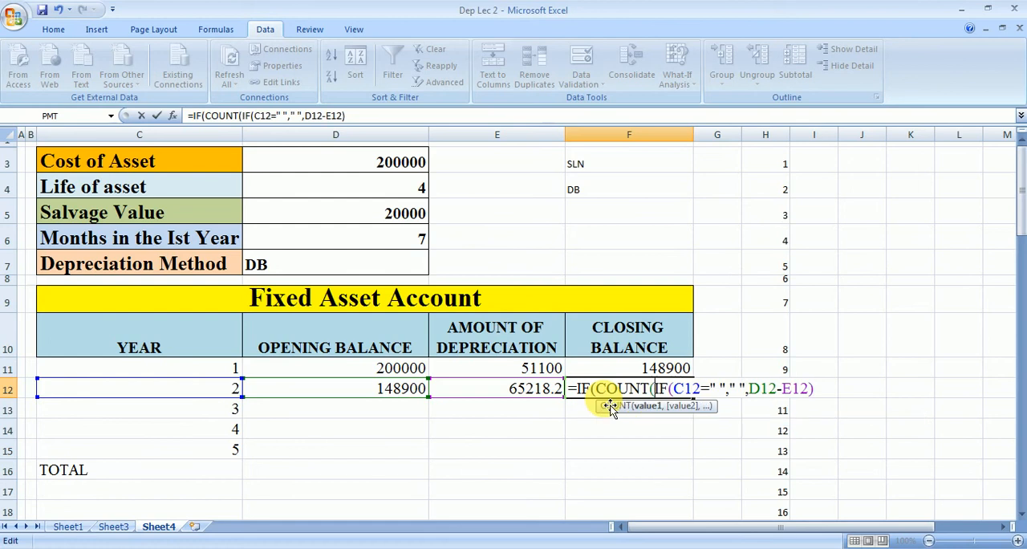
click(218, 386)
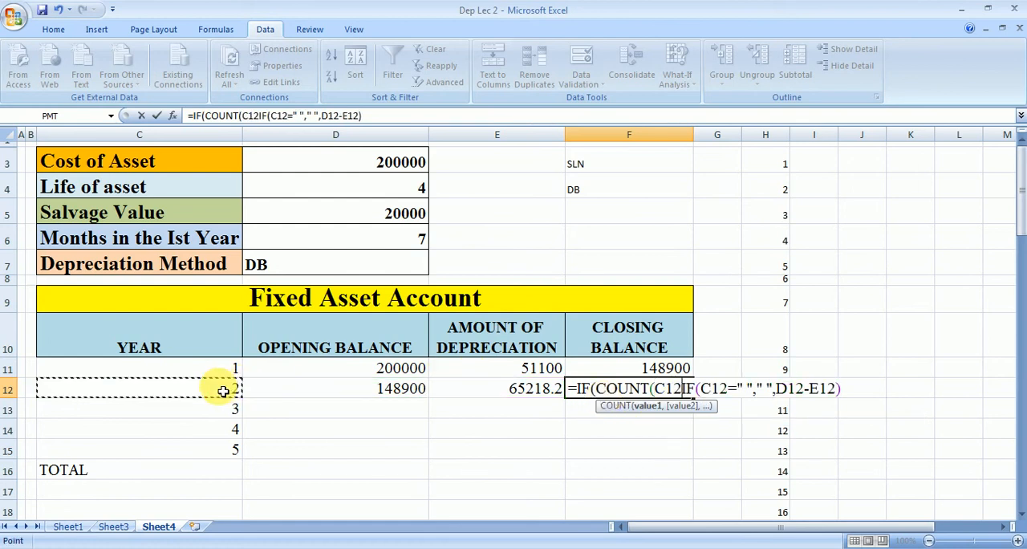
text()=1)
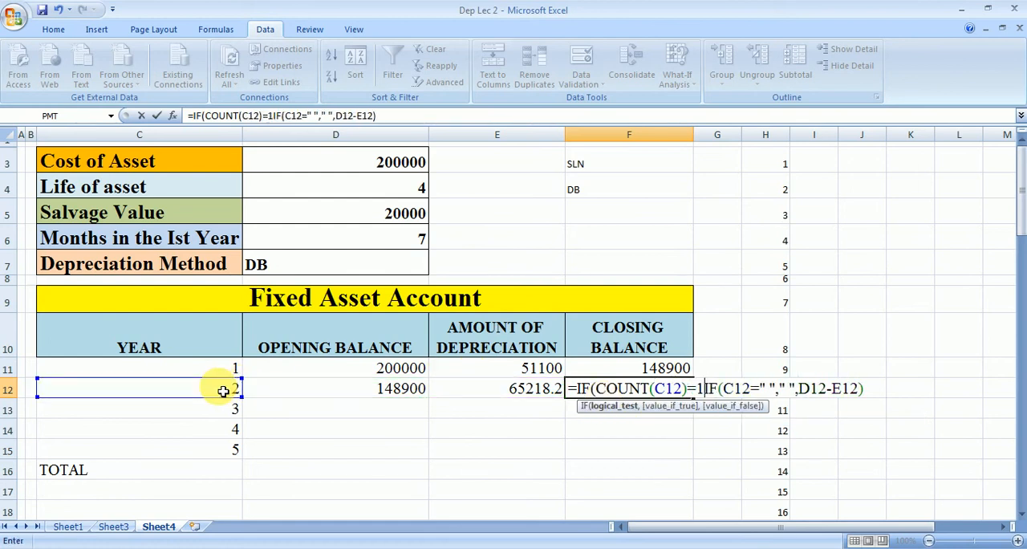
text(,)
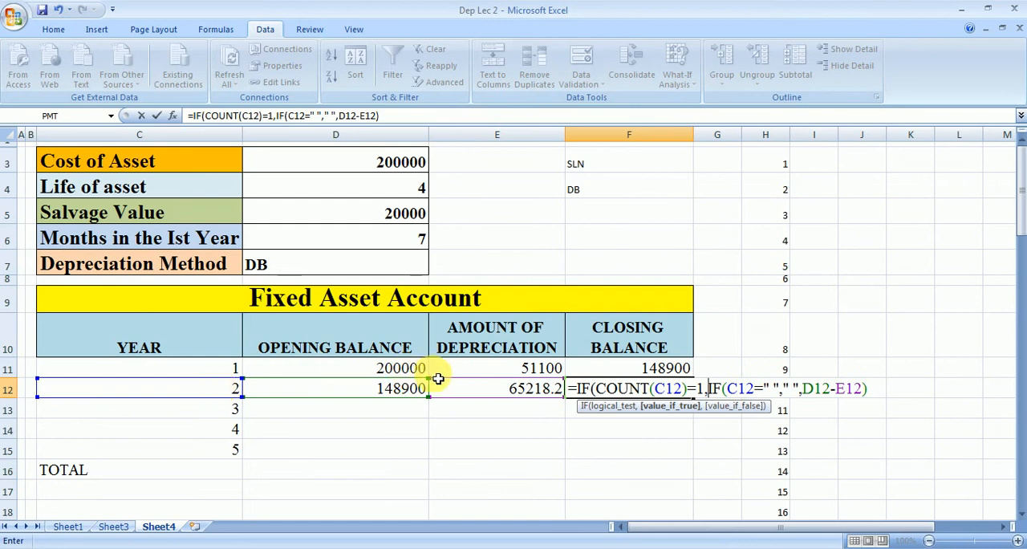
Step: Add " " as the false value of F12's outer IF, close it and commit the formula
click(874, 391)
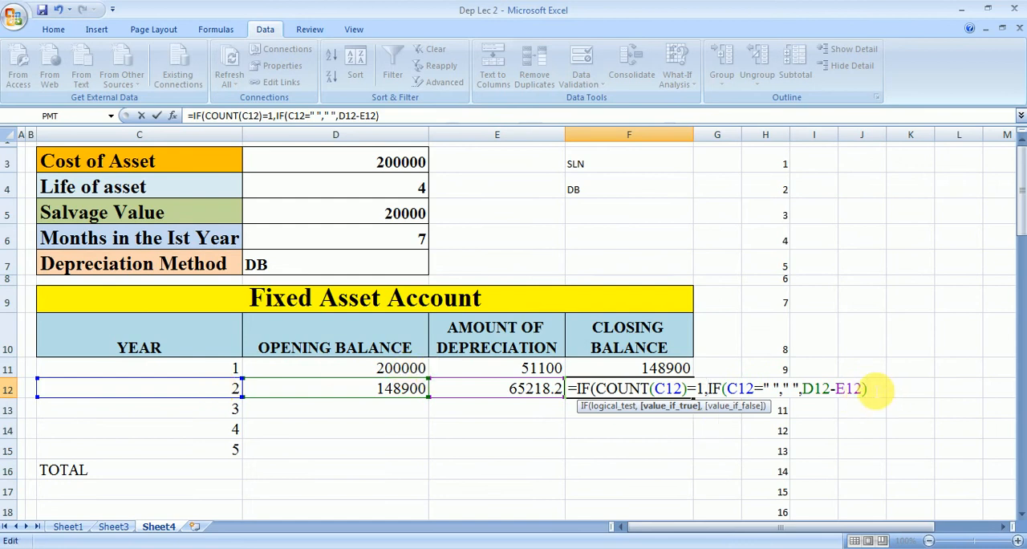
text(," ")
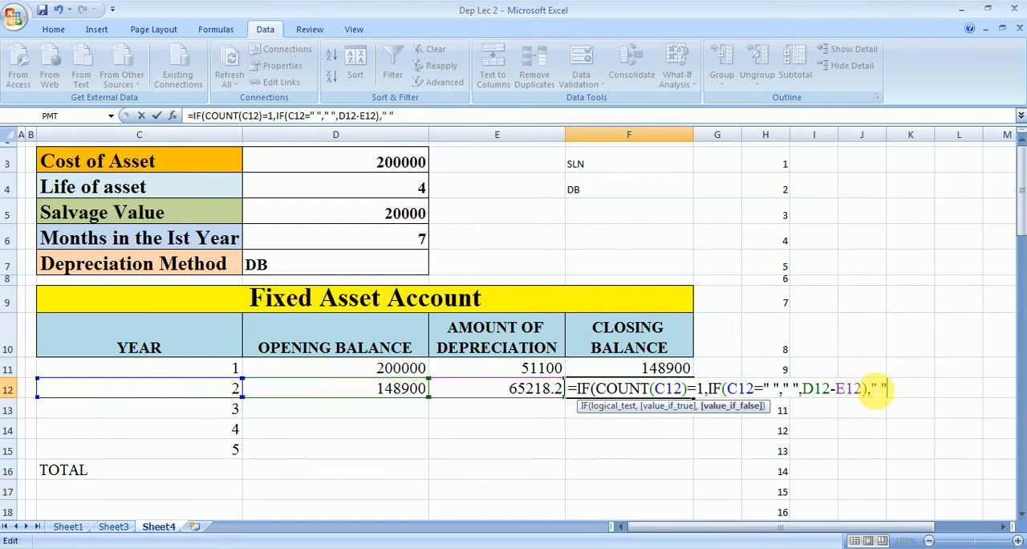
text())
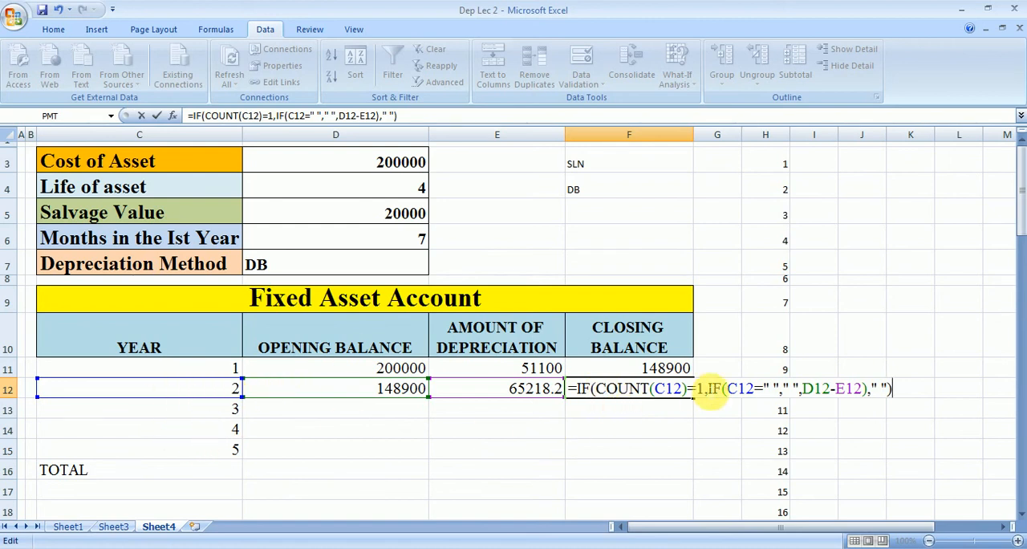
key(Return)
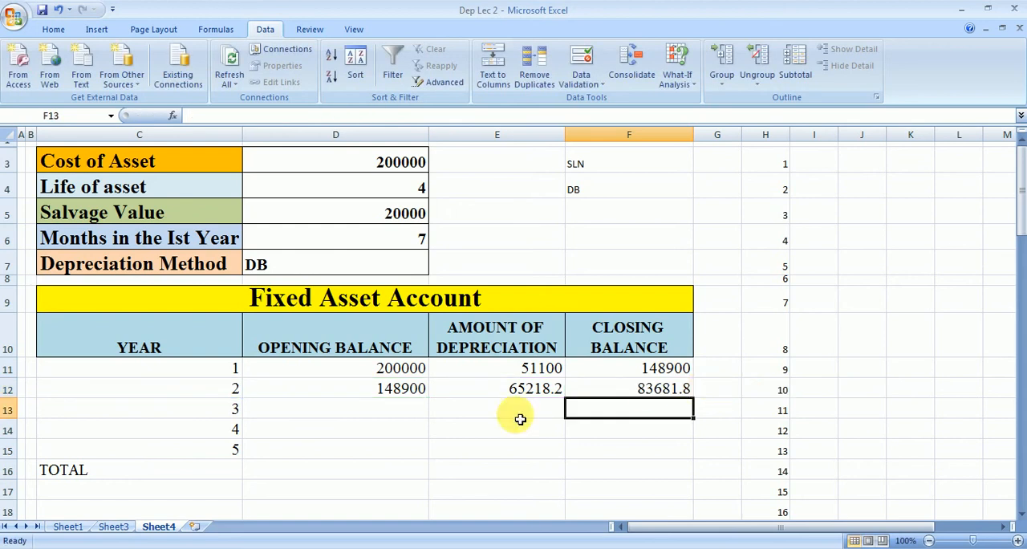
Step: Fill the year 2 formulas in C12:F12 down through row 17
drag(181, 391, 647, 386)
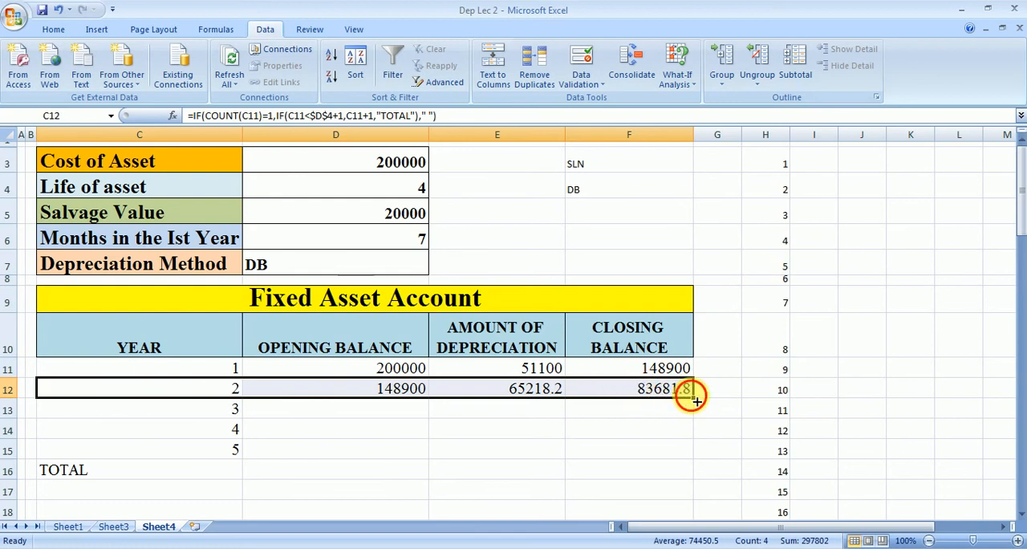
drag(691, 393, 701, 499)
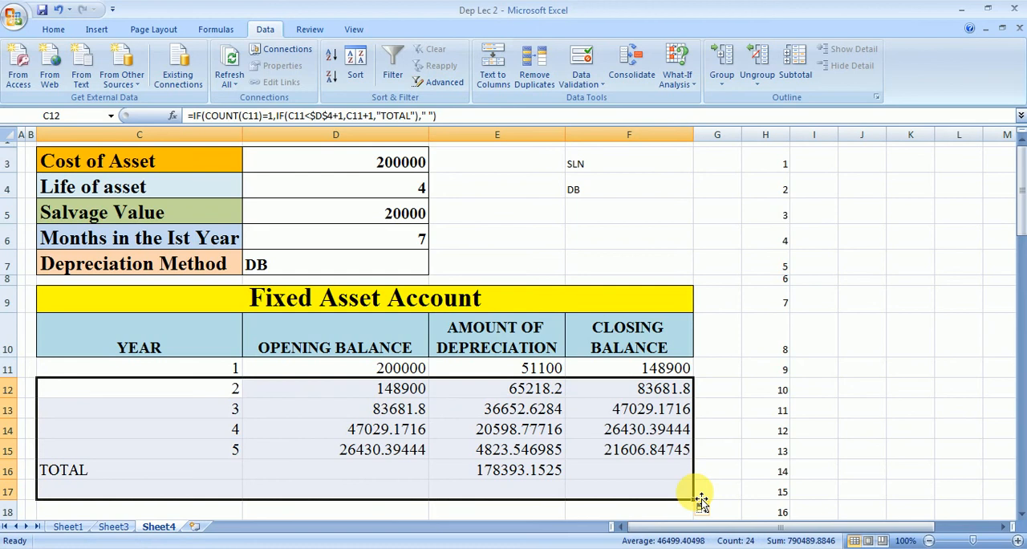
key(F7)
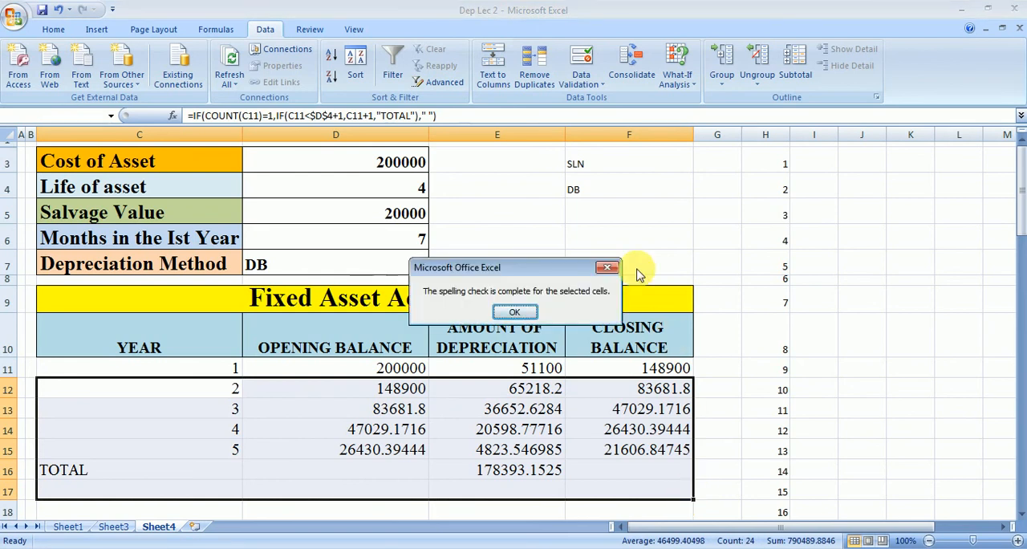
click(610, 268)
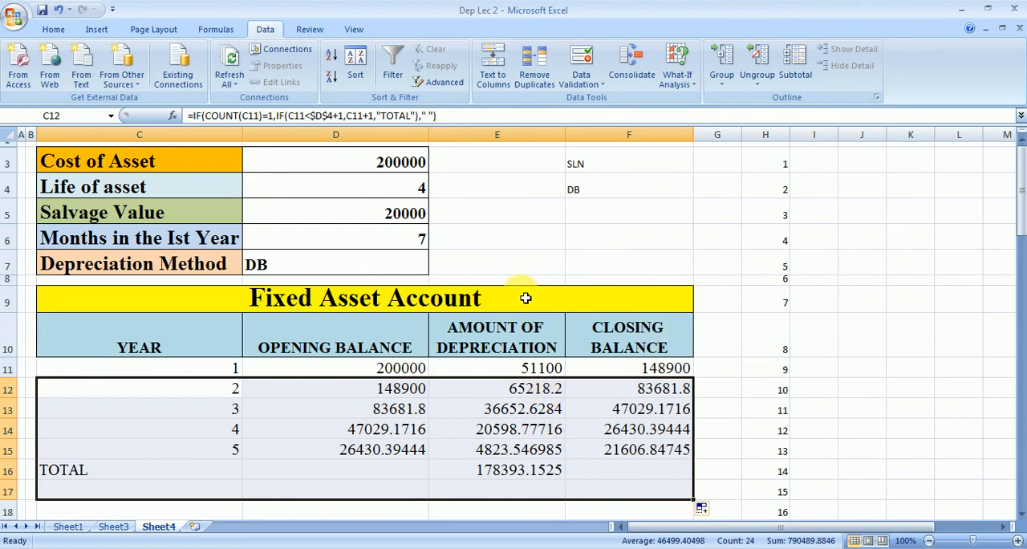
Step: Format the filled range C12:F17 to show numbers without decimal places
click(53, 30)
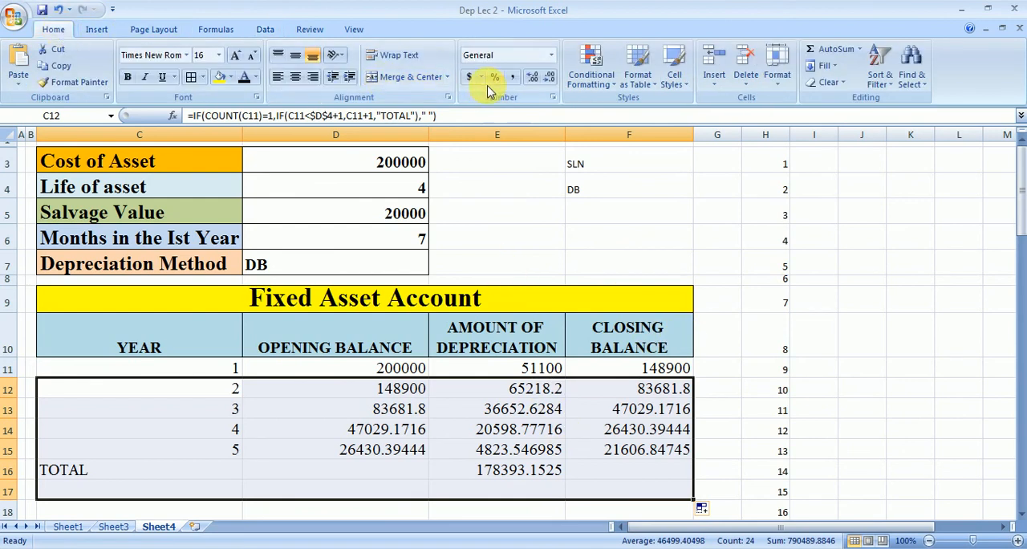
click(531, 80)
click(548, 77)
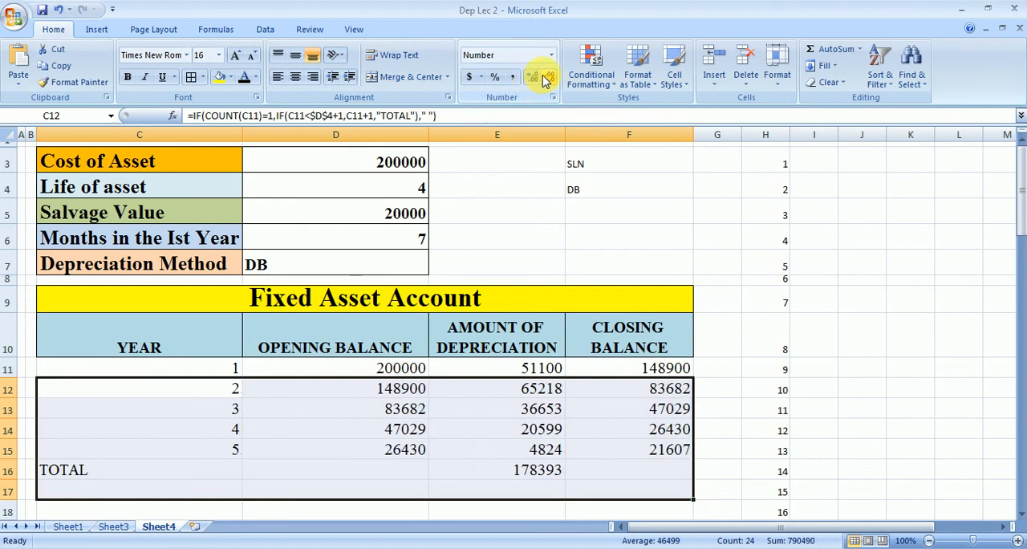
Step: Check the DB total and final closing balance against the salvage value, and switch the depreciation method in D7 to SLN
click(443, 471)
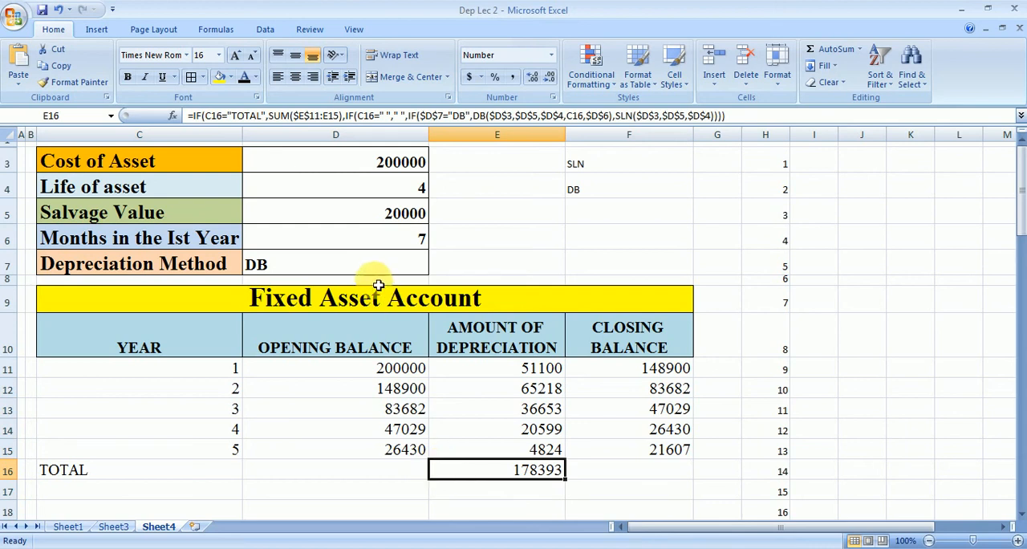
click(328, 268)
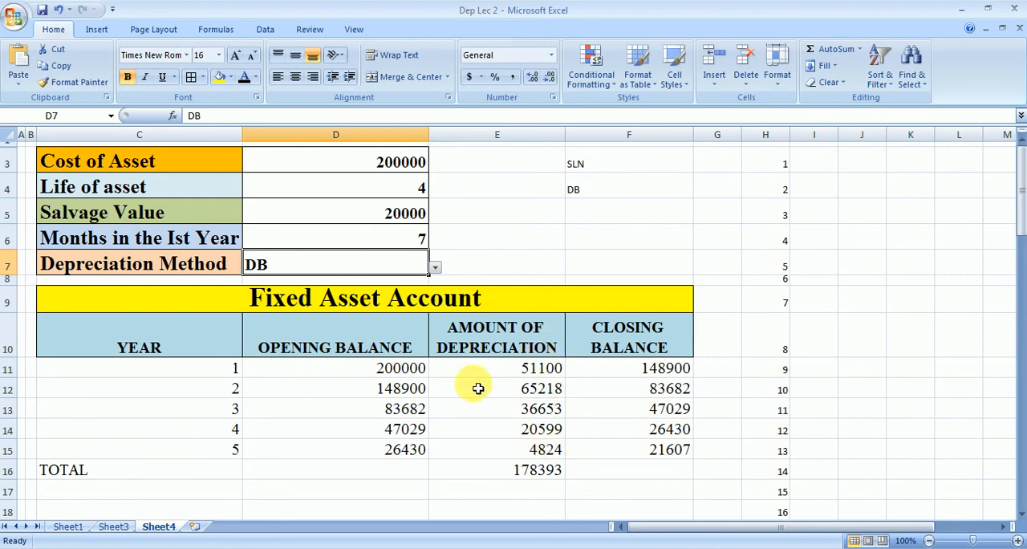
click(378, 221)
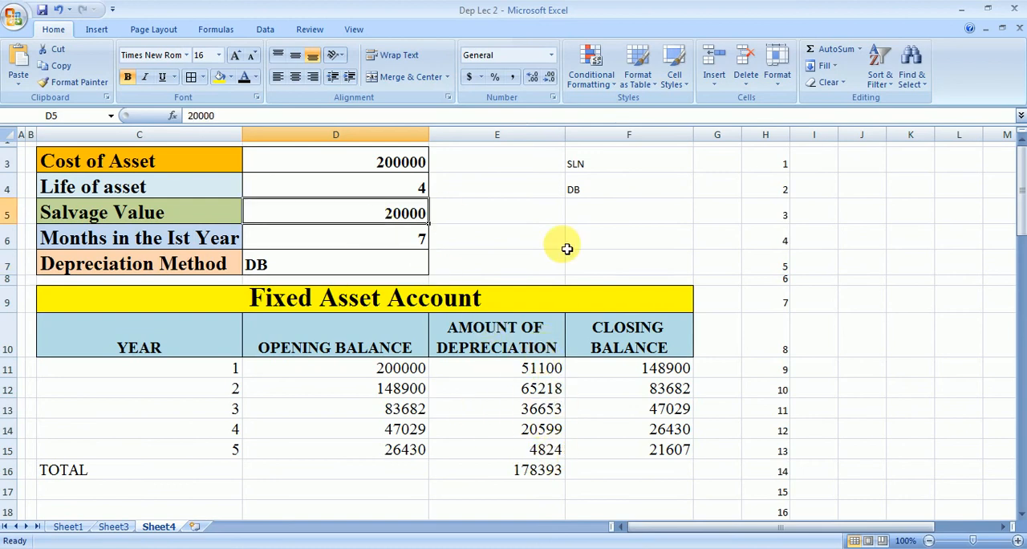
click(642, 469)
click(640, 454)
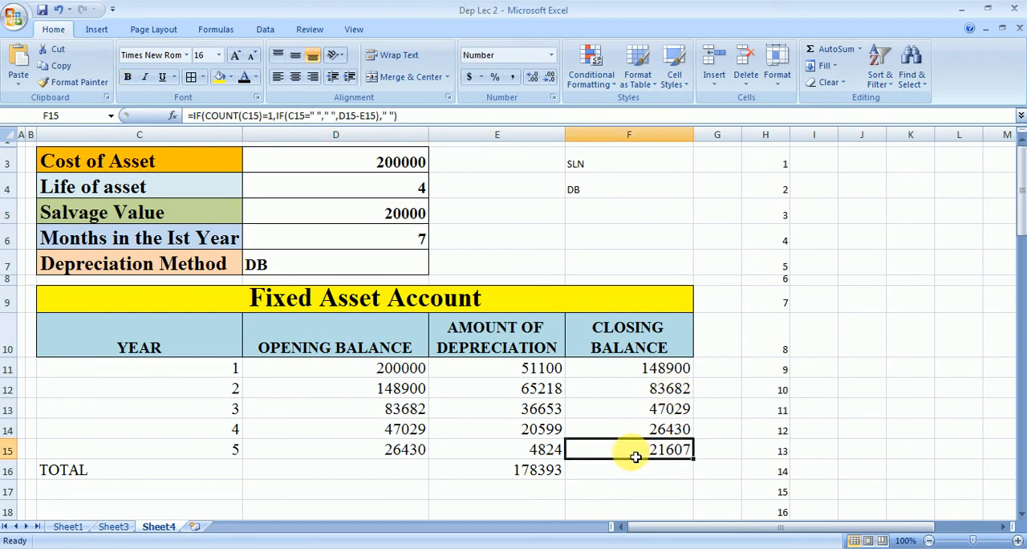
click(373, 262)
click(434, 268)
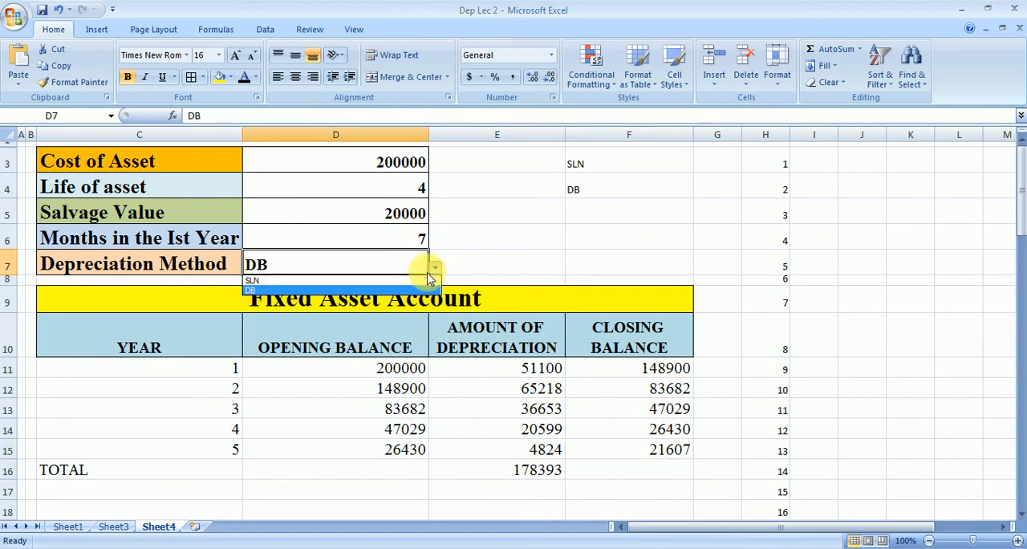
click(426, 278)
click(650, 453)
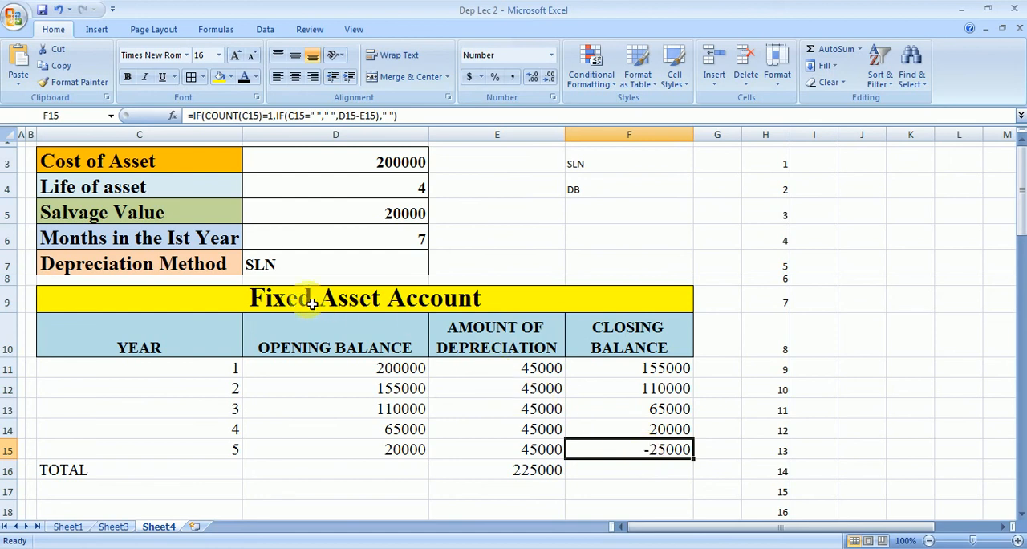
Step: Prorate the first year's straight-line depreciation in E11 by multiplying the formula's SLN part by $D$6/12
click(387, 238)
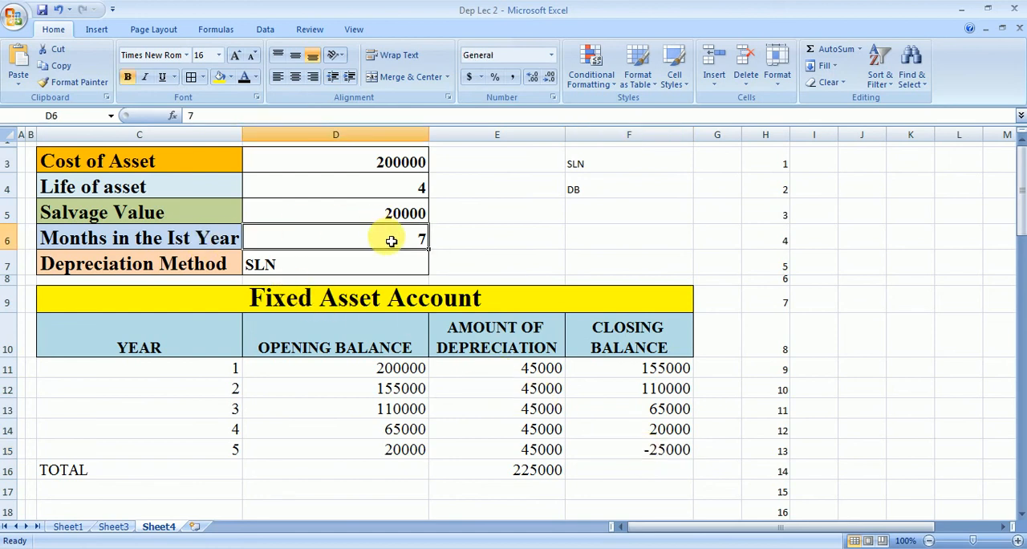
click(476, 370)
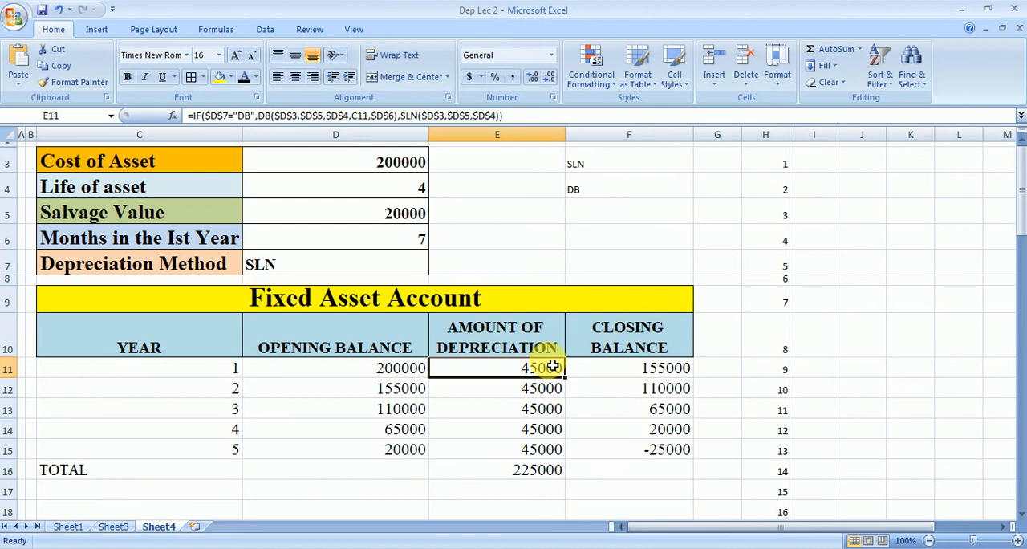
click(511, 449)
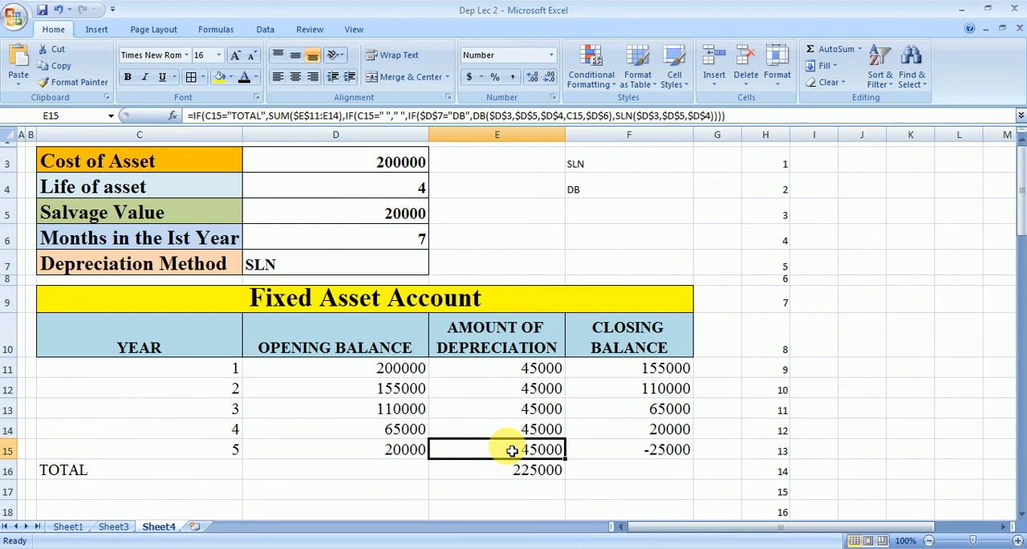
double_click(528, 369)
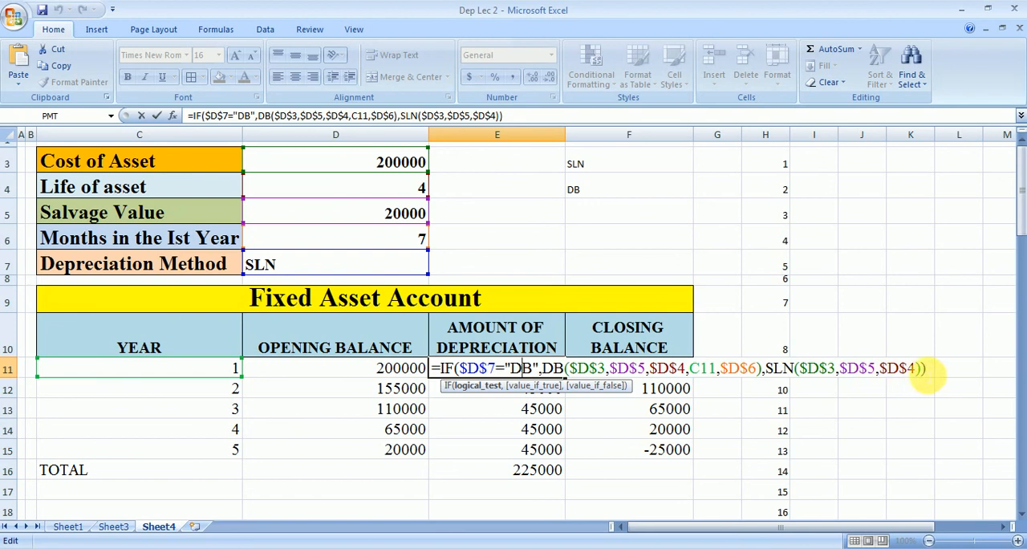
click(922, 369)
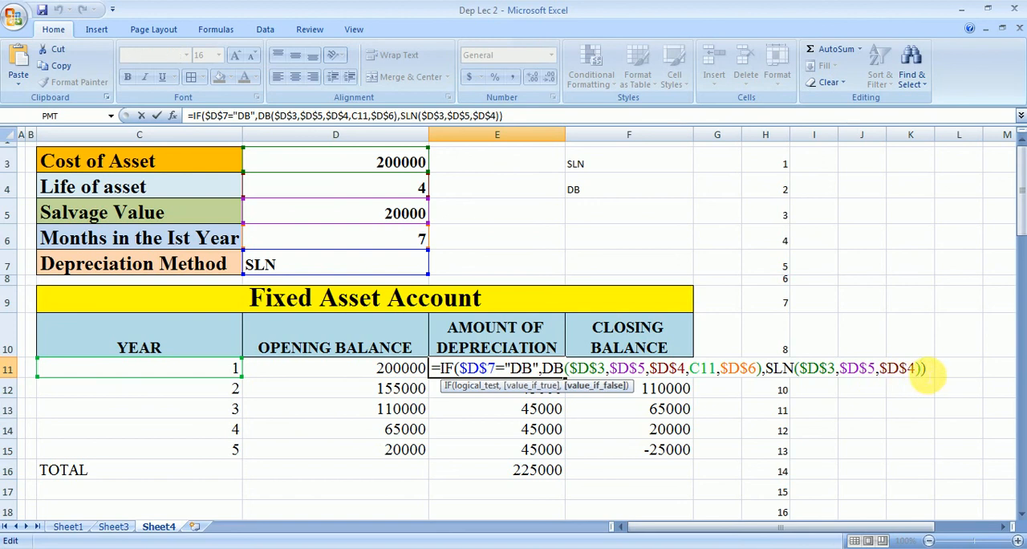
text(*)
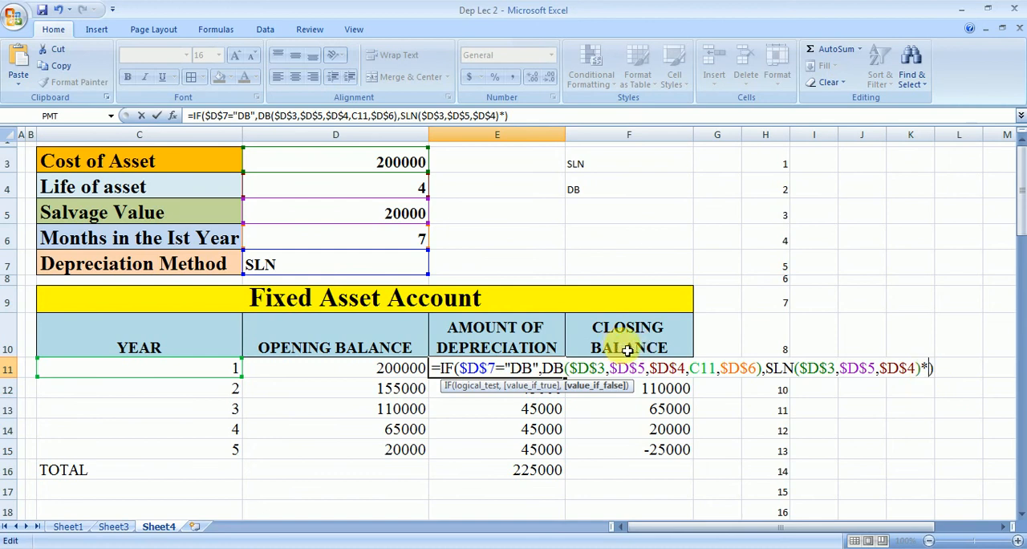
click(336, 246)
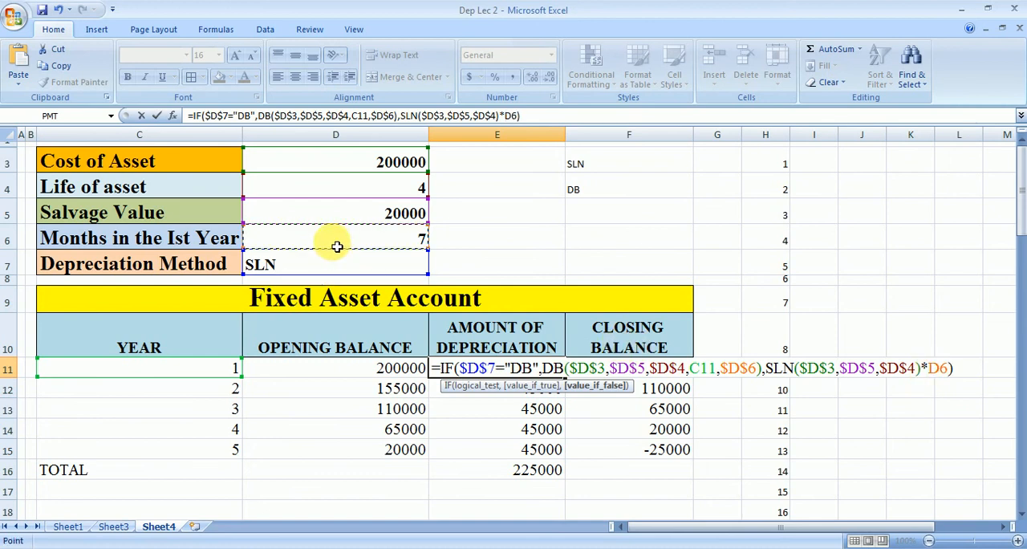
key(F4)
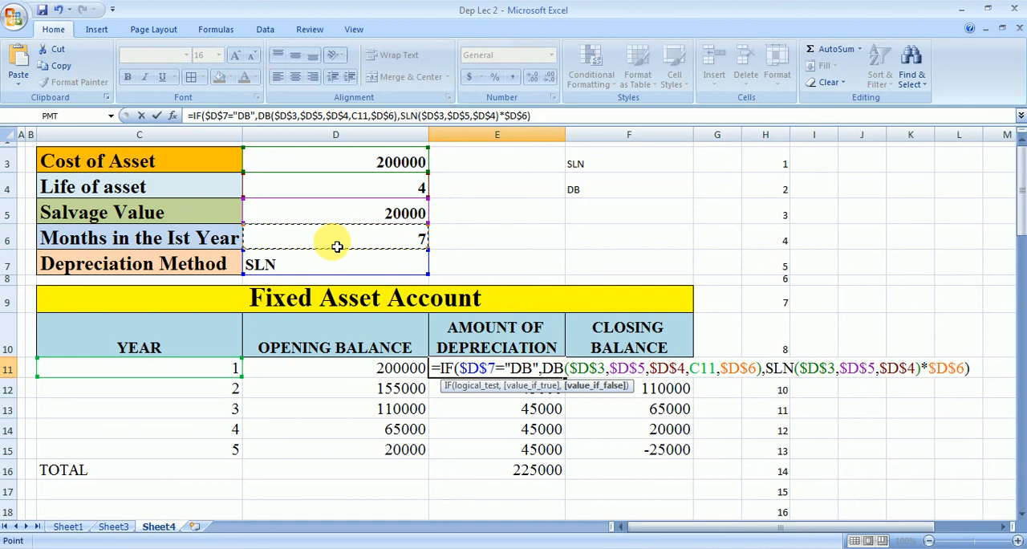
text(/12)
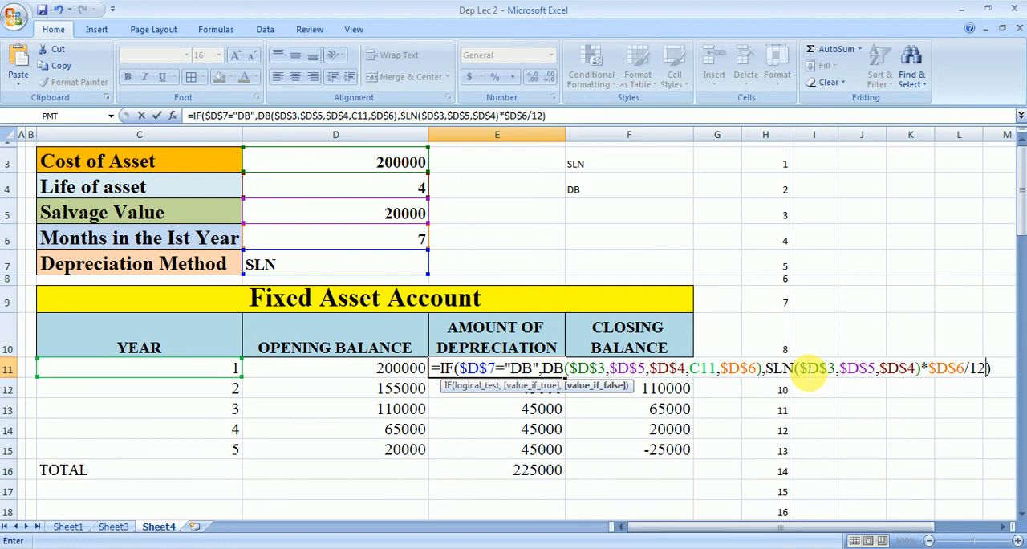
key(Return)
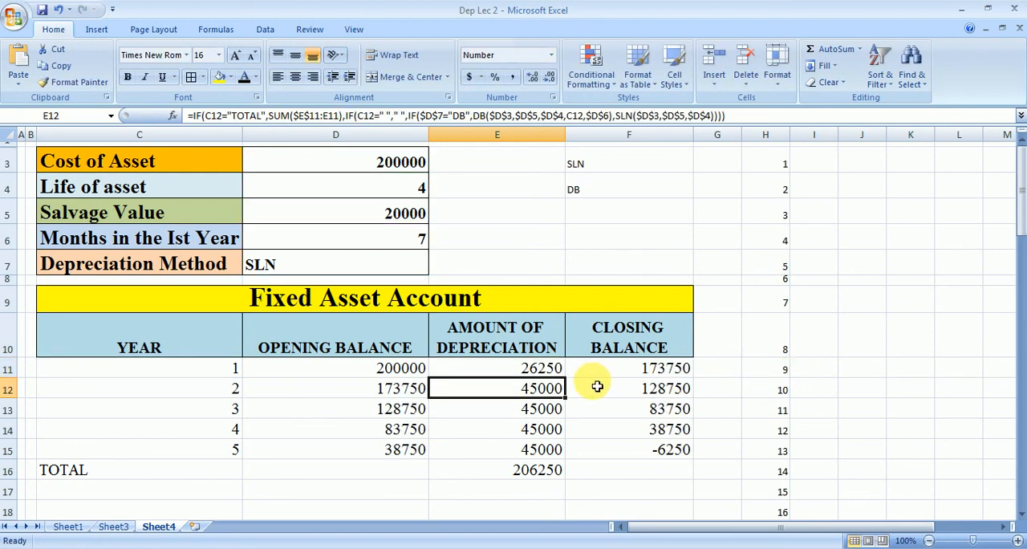
click(558, 373)
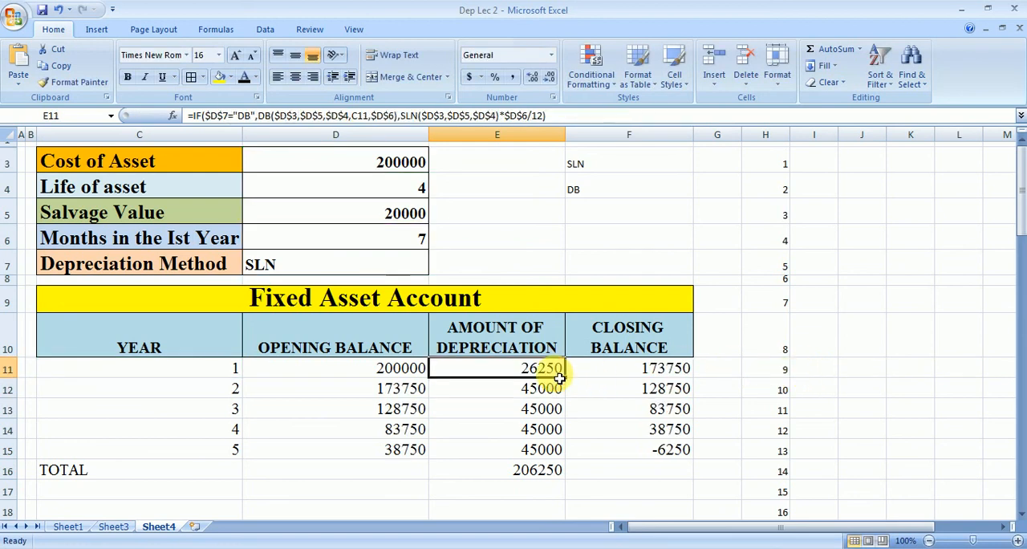
click(625, 454)
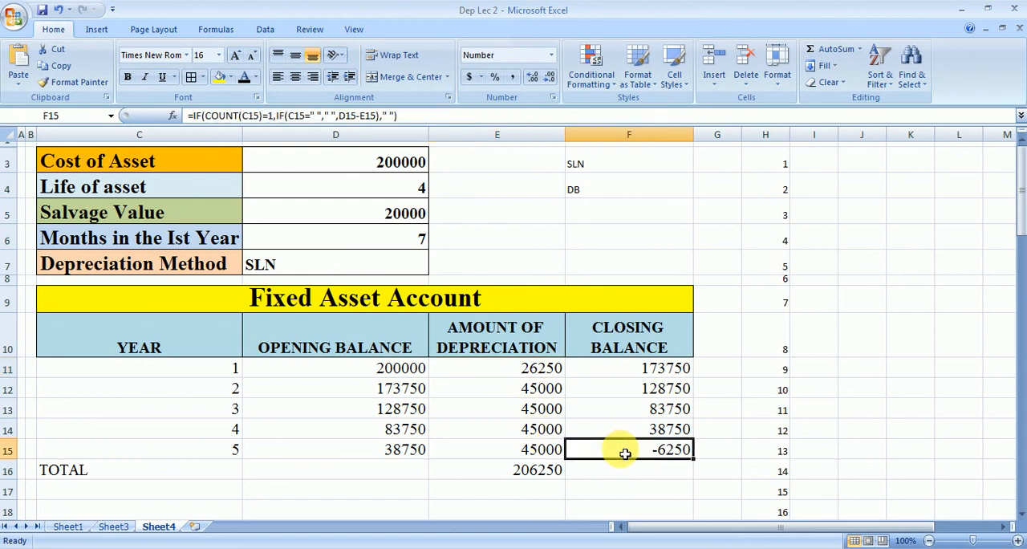
Step: Prorate the final year's straight-line depreciation in E15 by multiplying the formula's SLN part by (12-$D$6)/12, and check closing balance F15
click(535, 450)
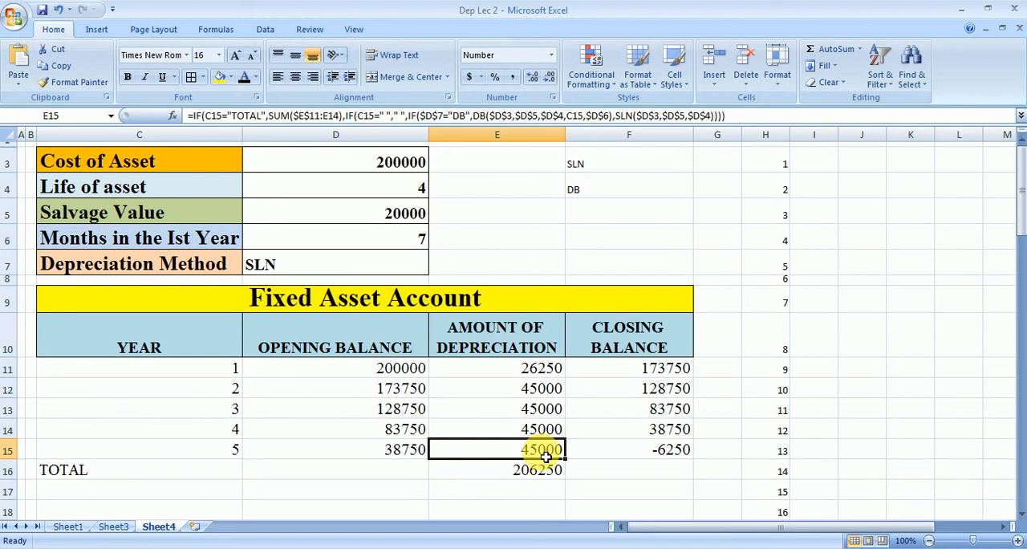
double_click(546, 451)
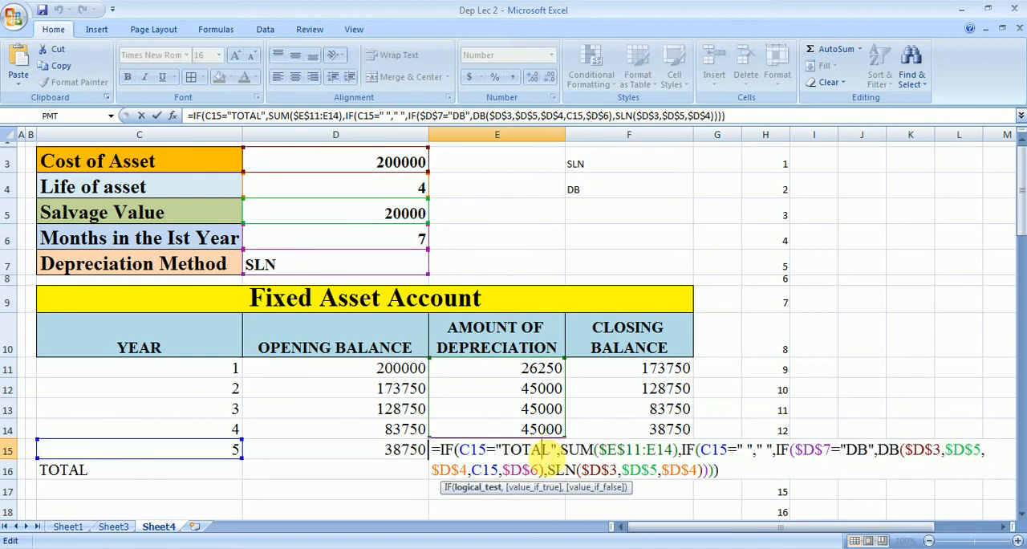
click(698, 470)
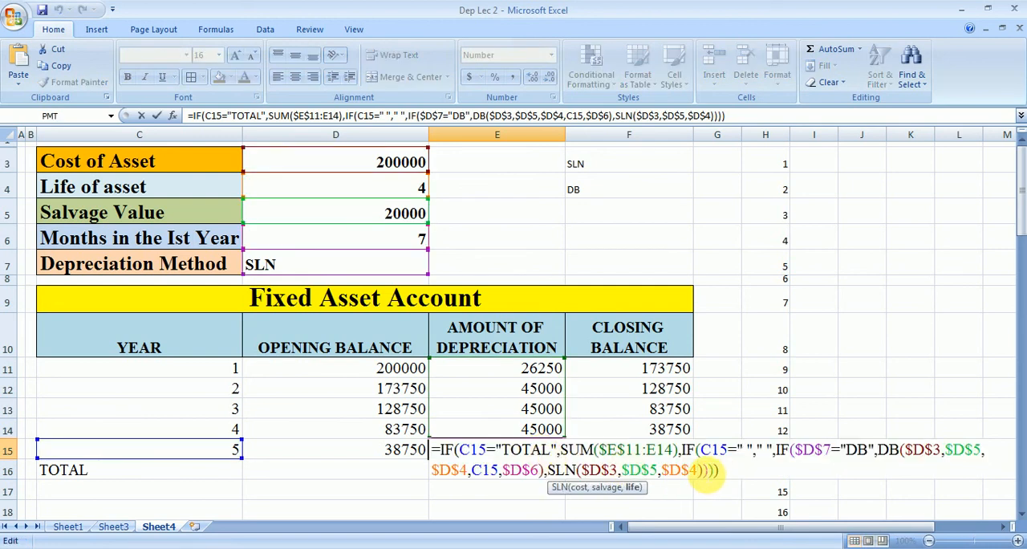
click(704, 470)
text(*)
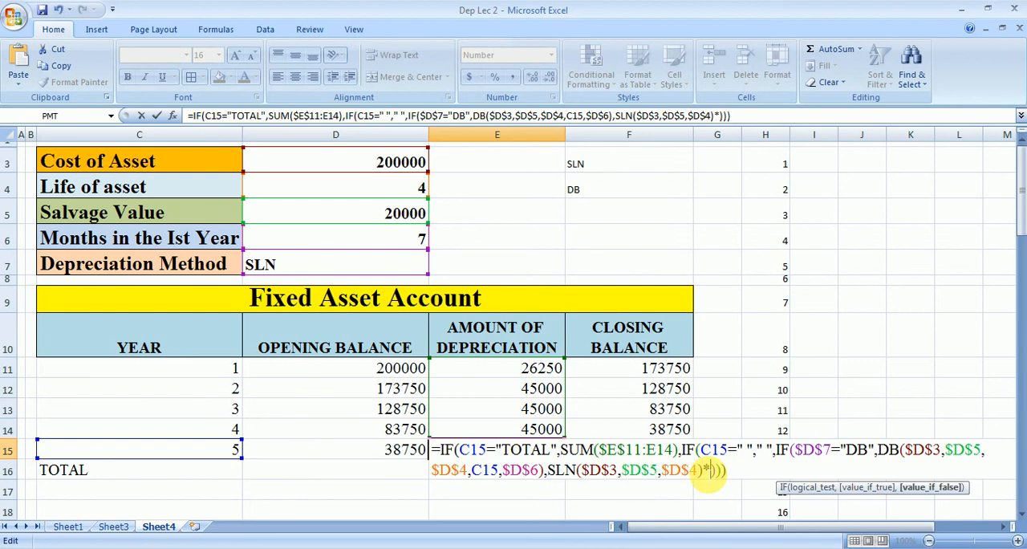
text((12-)
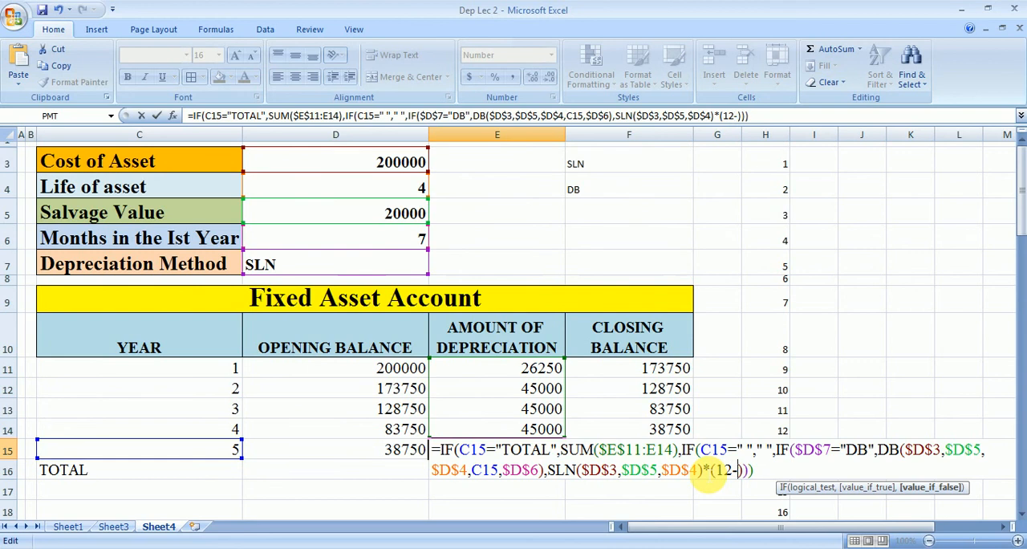
click(409, 241)
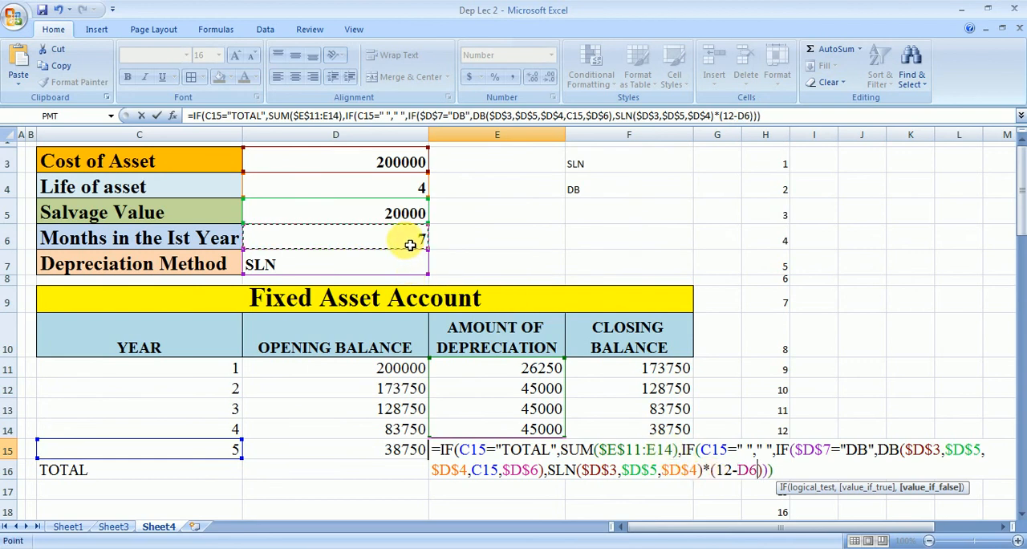
key(F4)
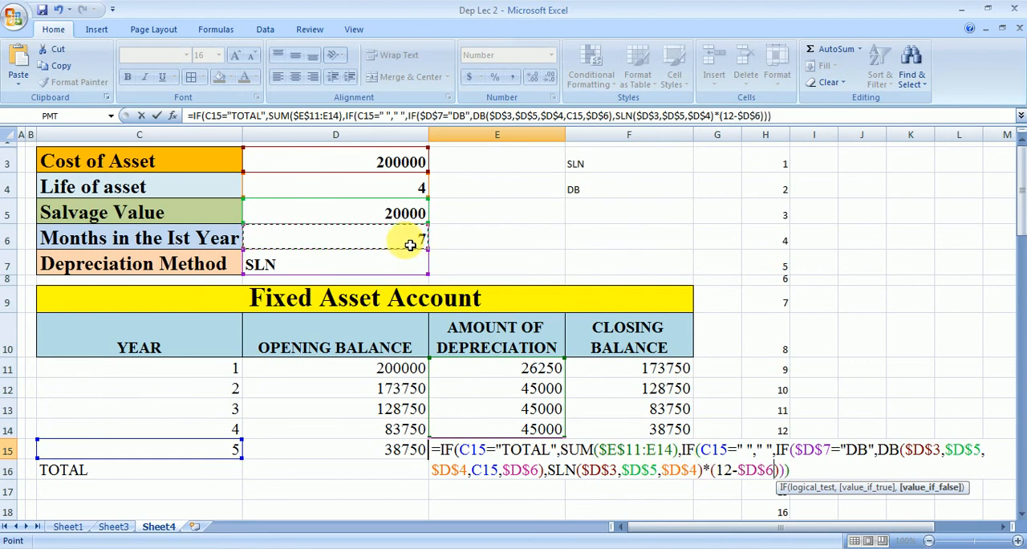
text(/1)
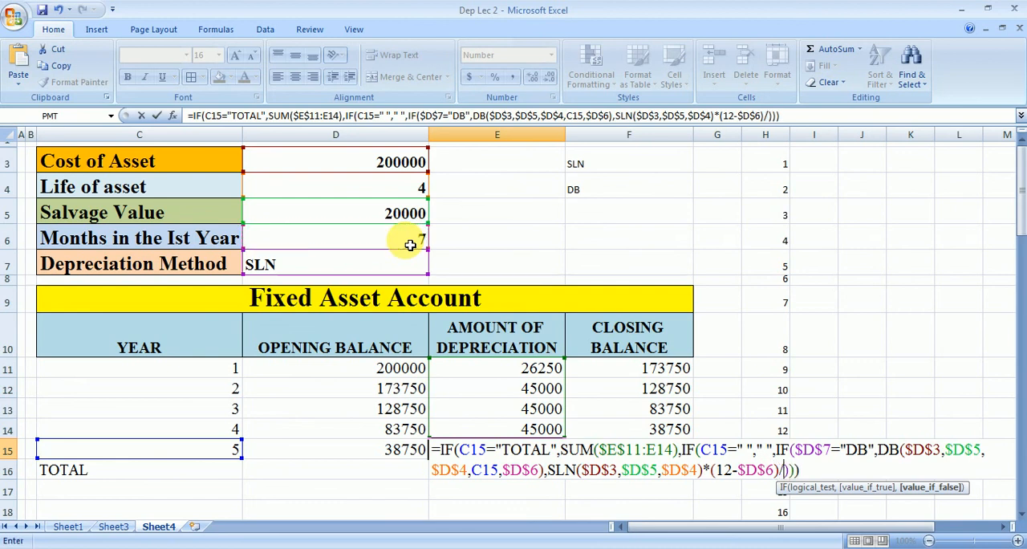
text(2)
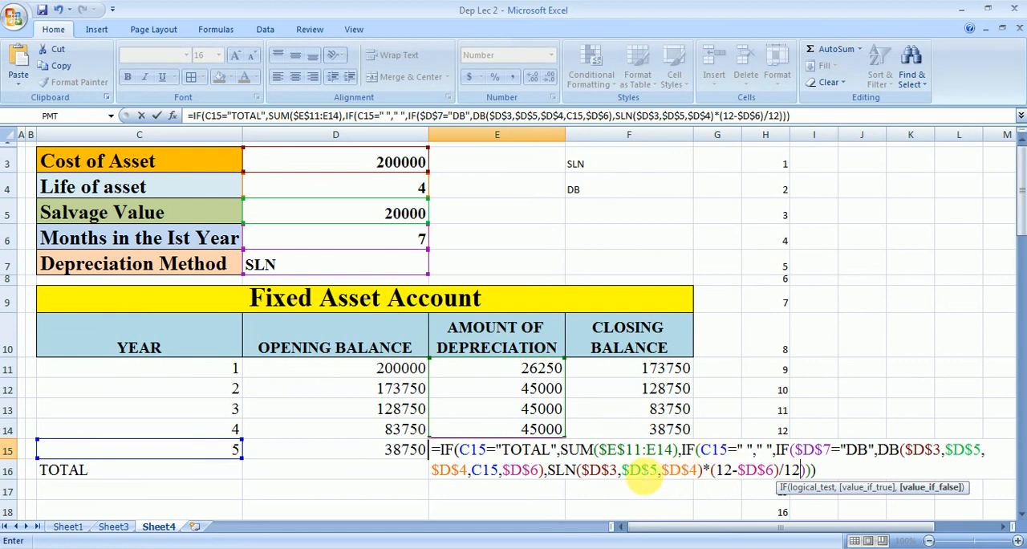
key(Return)
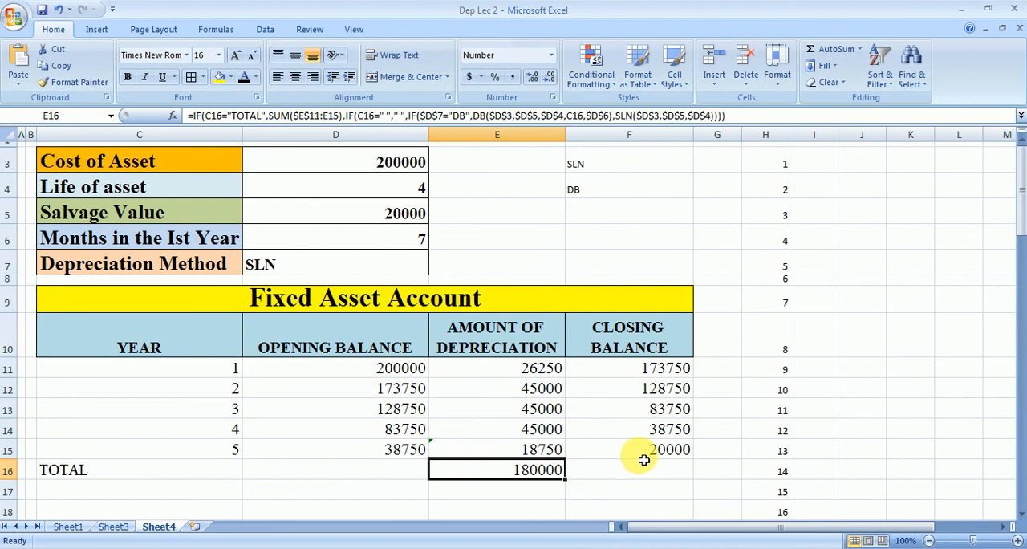
click(642, 452)
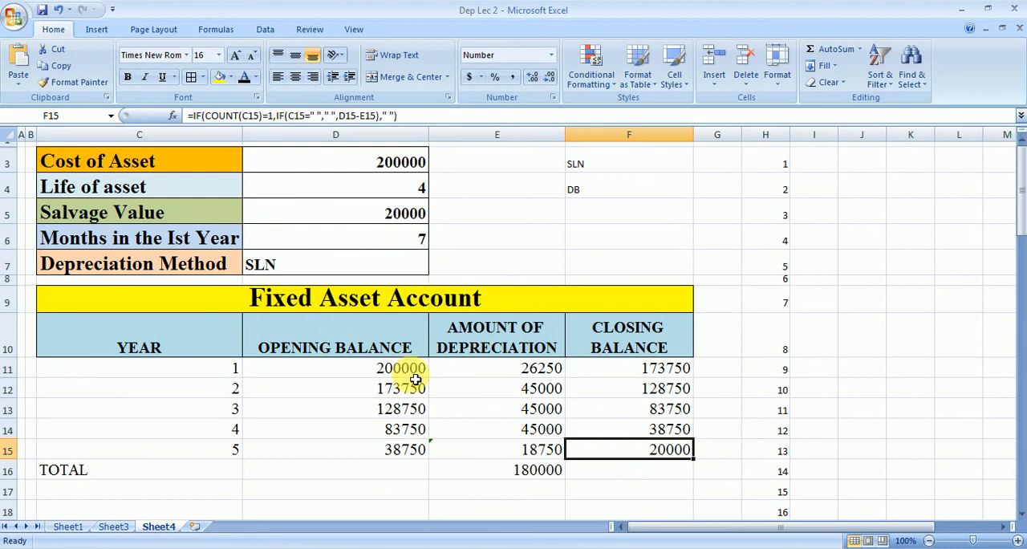
click(170, 527)
click(152, 524)
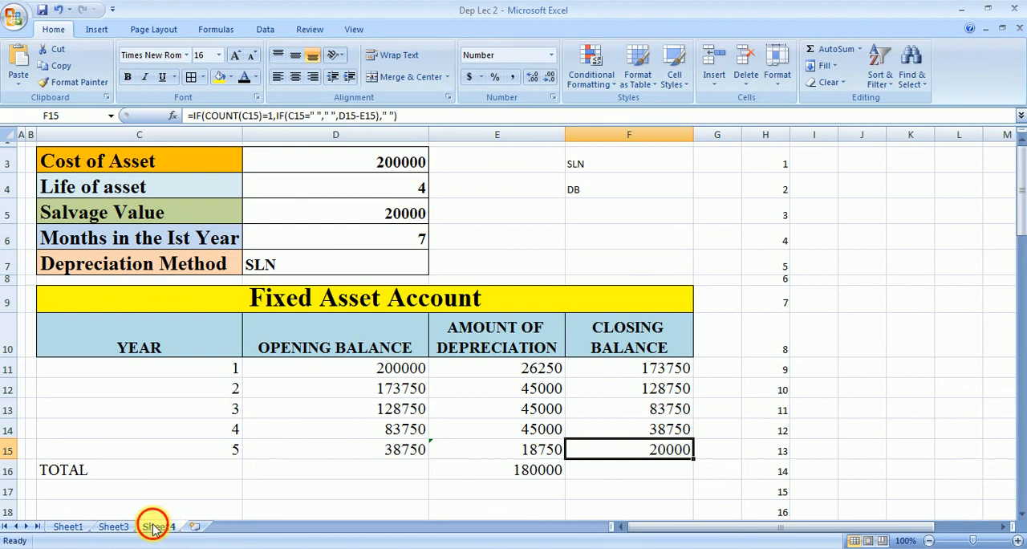
click(115, 526)
click(156, 525)
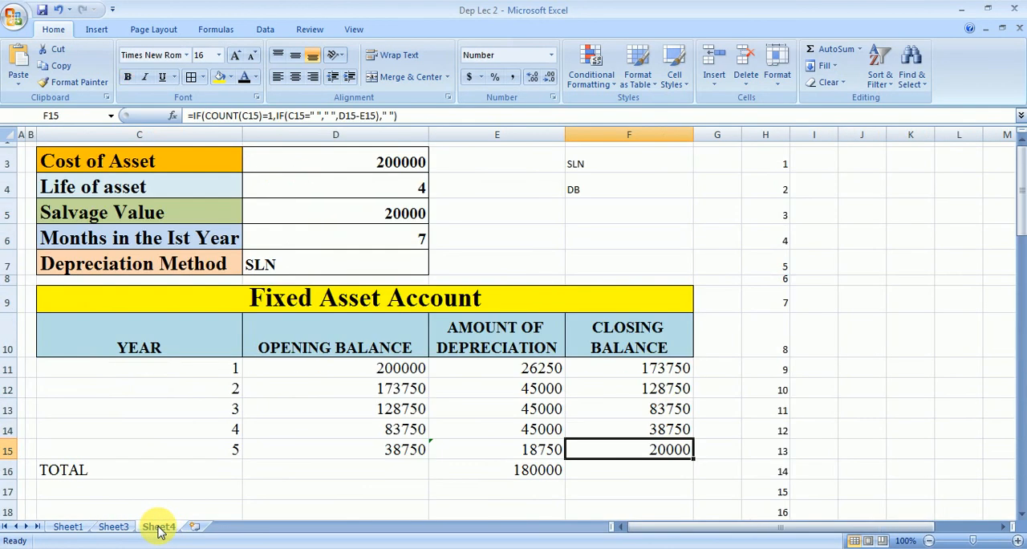